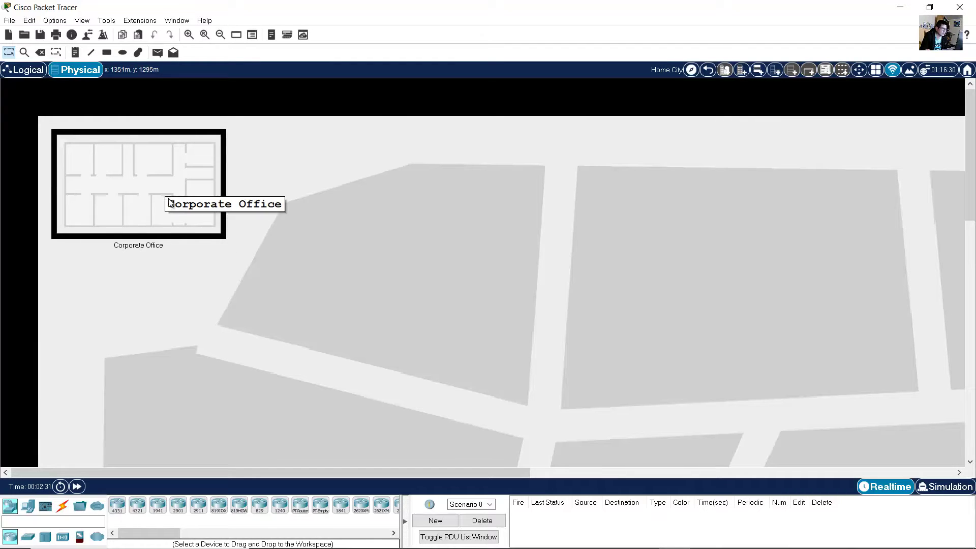
Enter the Corporate Office from the Home City map and fit its whole floor plan in view.
{"action": "mouse_move", "coordinate": [171, 197]}
{"action": "left_mouse_down"}
{"action": "mouse_move", "coordinate": [178, 206]}
{"action": "mouse_move", "coordinate": [171, 197]}
{"action": "left_mouse_up"}
{"action": "scroll", "coordinate": [294, 277], "scroll_direction": "down", "scroll_amount": 2}
{"action": "scroll", "coordinate": [294, 278], "scroll_direction": "up", "scroll_amount": 2}
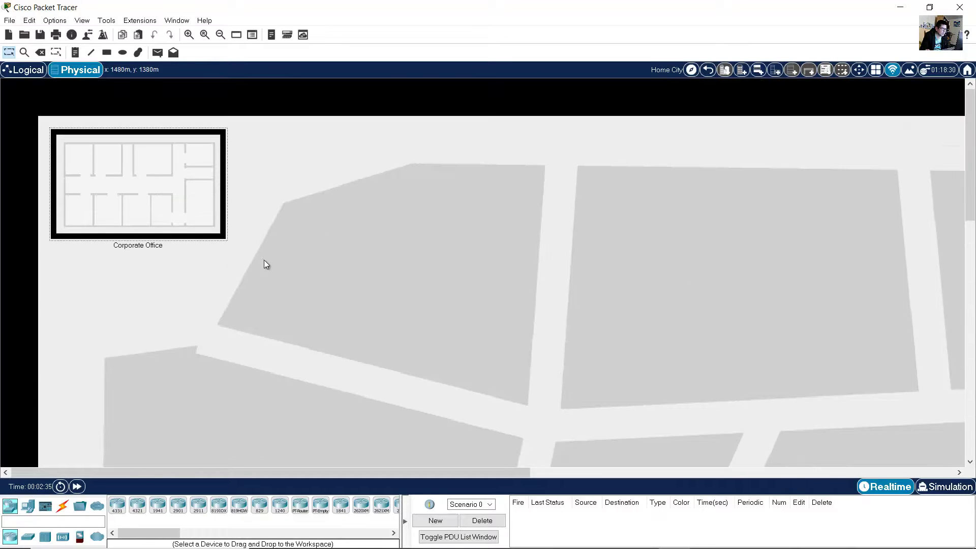
{"action": "left_click", "coordinate": [164, 200]}
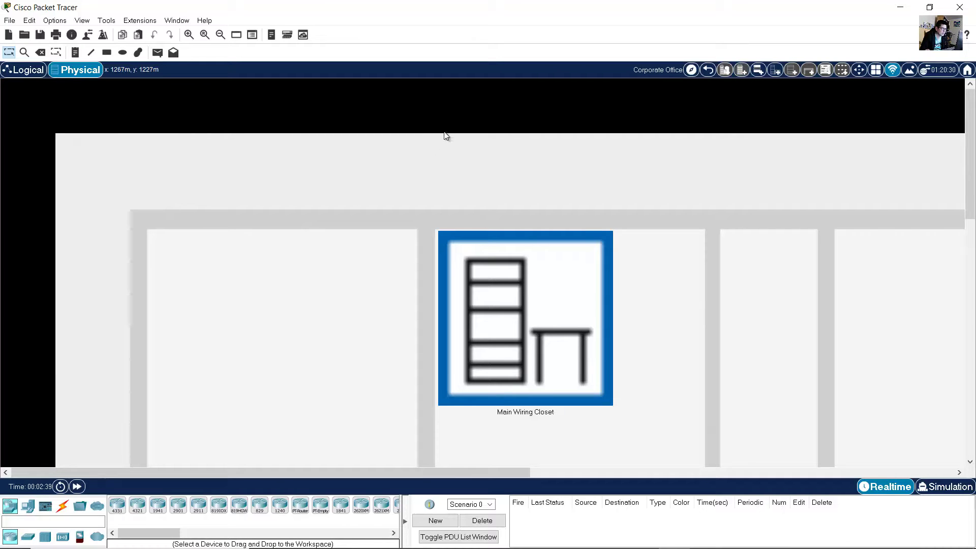
{"action": "left_click", "coordinate": [221, 35]}
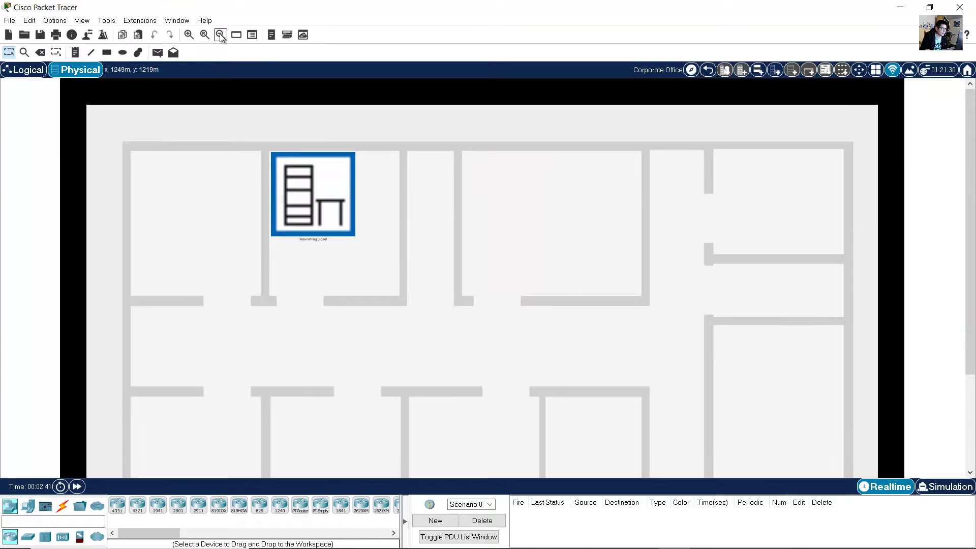
{"action": "left_click", "coordinate": [221, 35]}
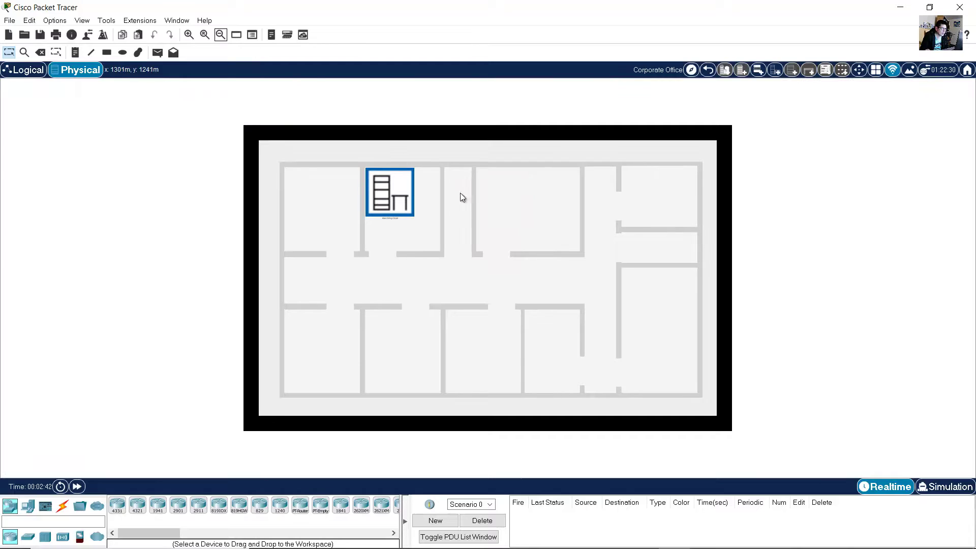
{"action": "left_click", "coordinate": [189, 35]}
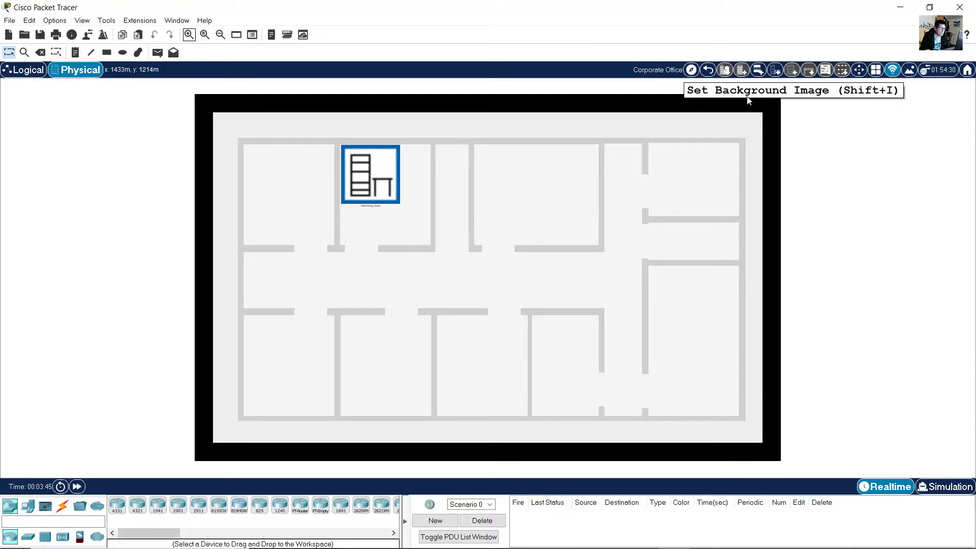
Set the Corporate Office background to the office1 image from the tmp folder and apply it at original size.
{"action": "left_click", "coordinate": [908, 73]}
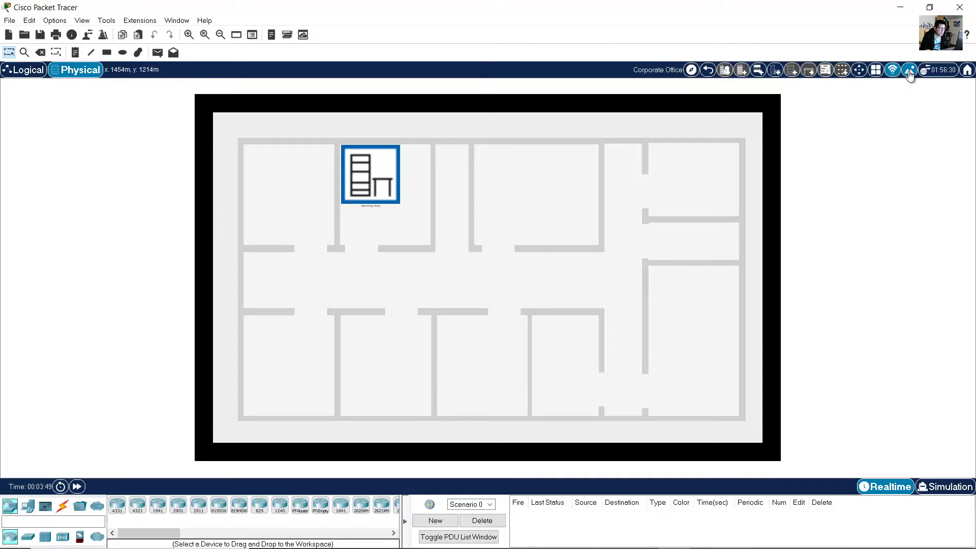
{"action": "left_click", "coordinate": [589, 132]}
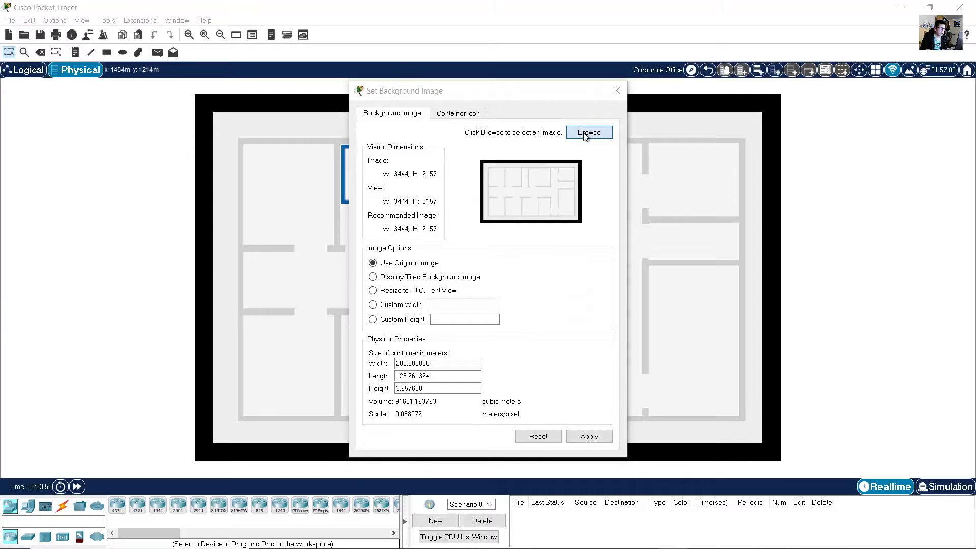
{"action": "scroll", "coordinate": [414, 278], "scroll_direction": "up", "scroll_amount": 5}
{"action": "scroll", "coordinate": [414, 278], "scroll_direction": "up", "scroll_amount": 1}
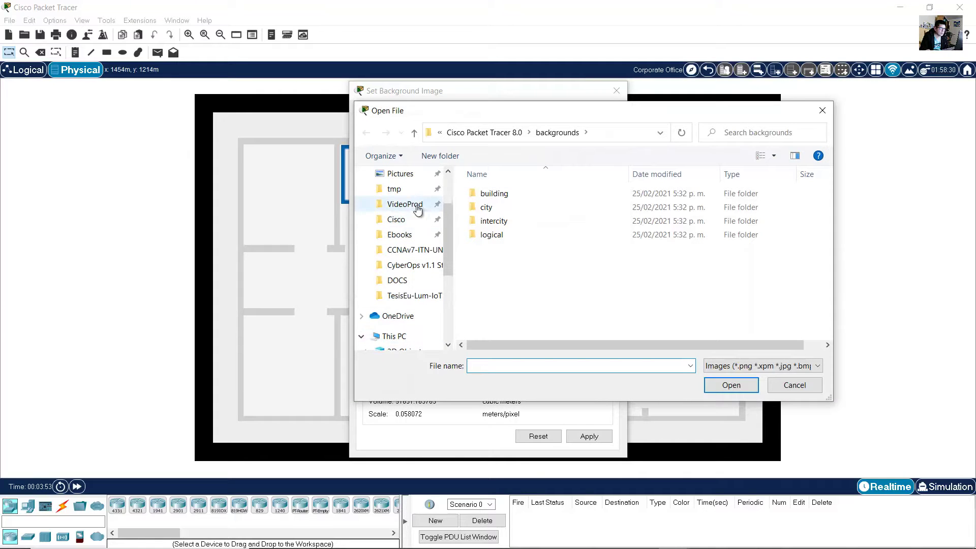
{"action": "left_click", "coordinate": [401, 190]}
{"action": "scroll", "coordinate": [708, 263], "scroll_direction": "down", "scroll_amount": 10}
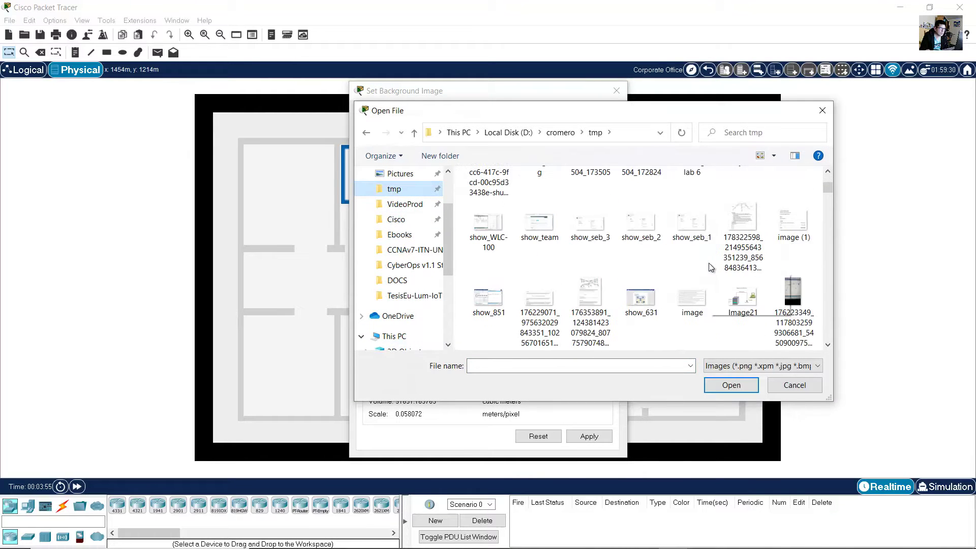
{"action": "scroll", "coordinate": [831, 310], "scroll_direction": "up", "scroll_amount": 10}
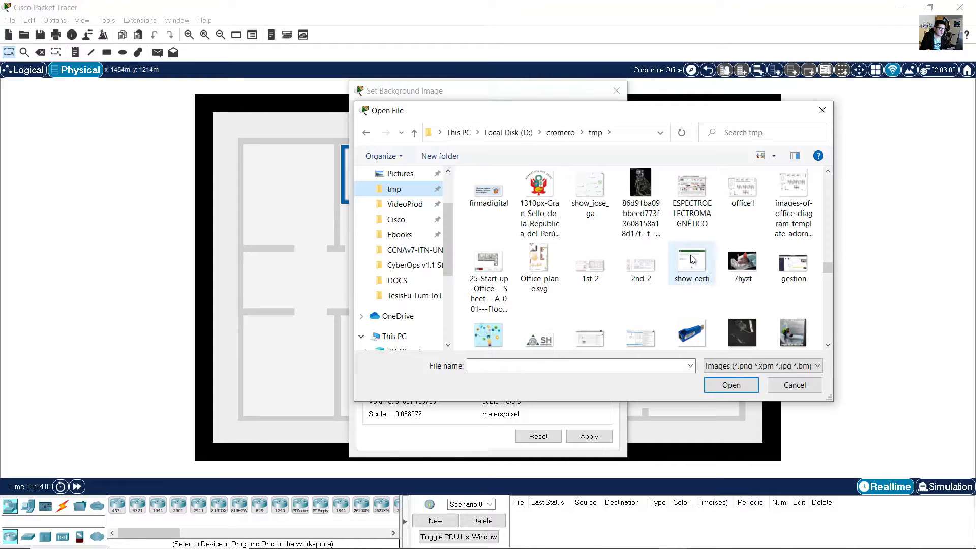
{"action": "left_click", "coordinate": [741, 185]}
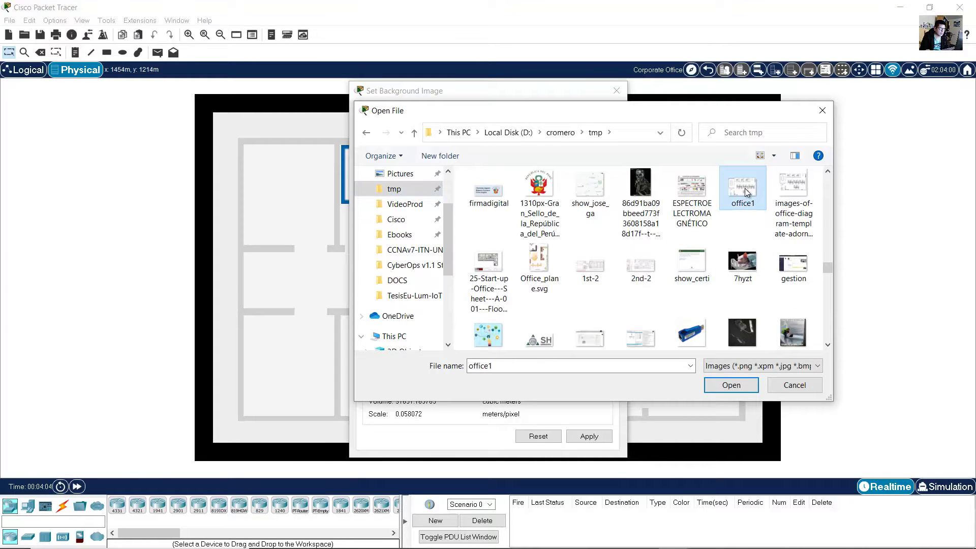
{"action": "left_click", "coordinate": [747, 384]}
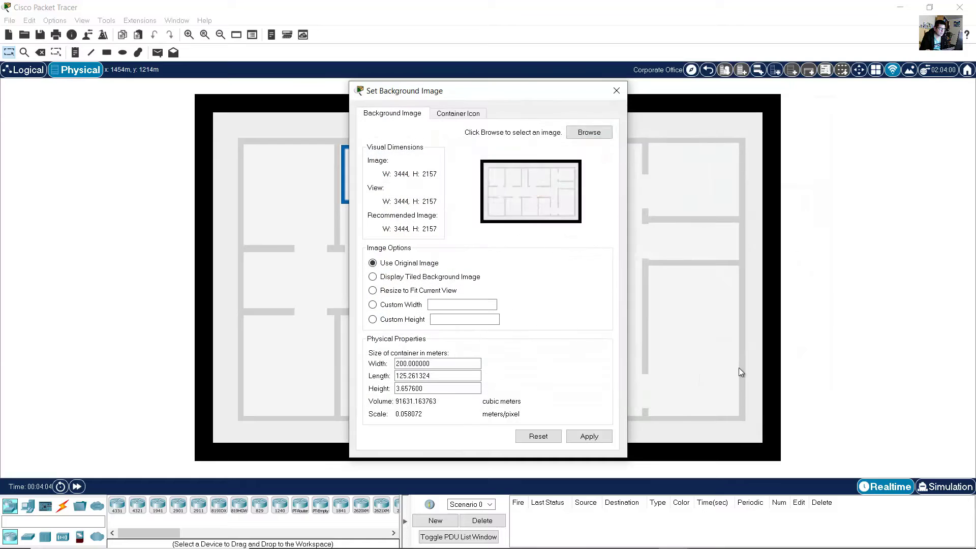
{"action": "left_click", "coordinate": [587, 438]}
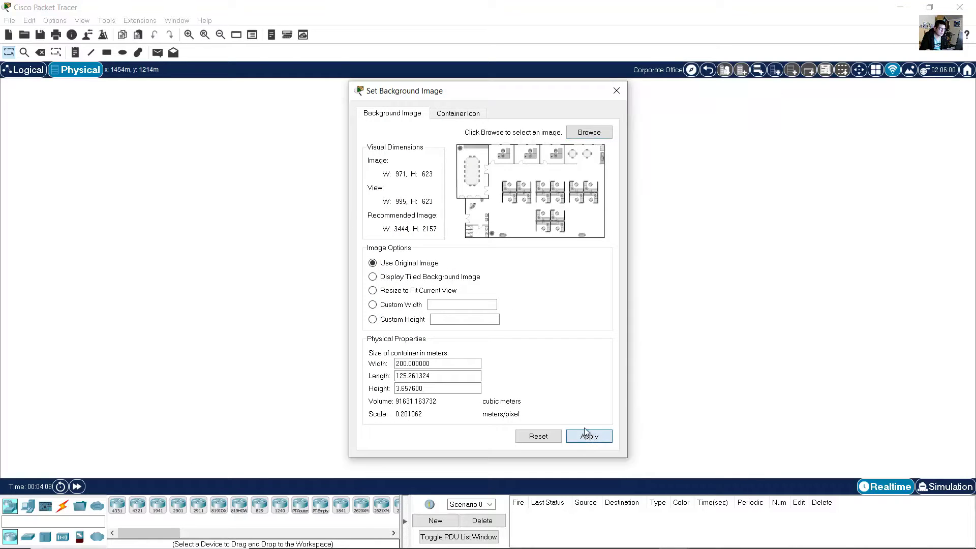
{"action": "left_click", "coordinate": [617, 92]}
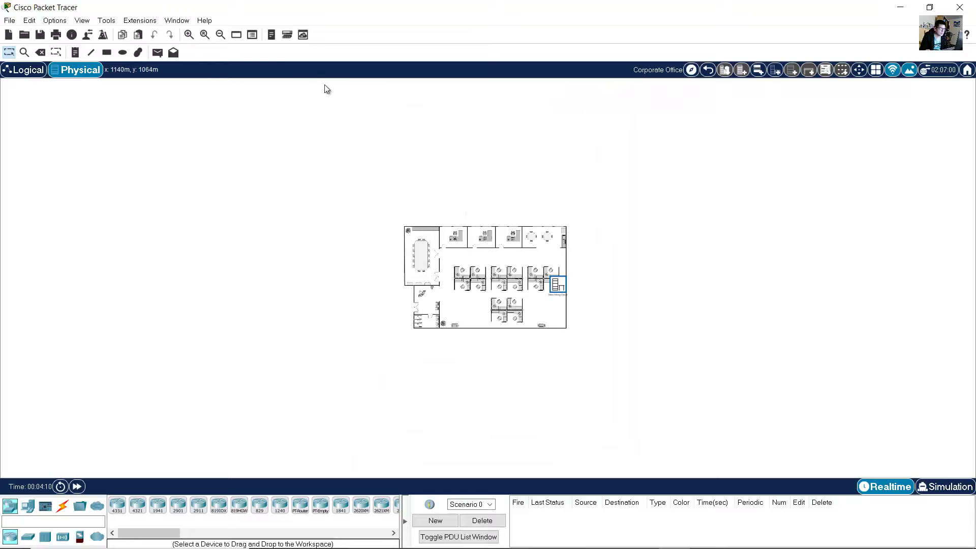
Move the Main Wiring Closet into the lower-right corner of the furnished office floor plan.
{"action": "left_click", "coordinate": [188, 35]}
{"action": "left_click", "coordinate": [189, 34]}
{"action": "left_click", "coordinate": [188, 35]}
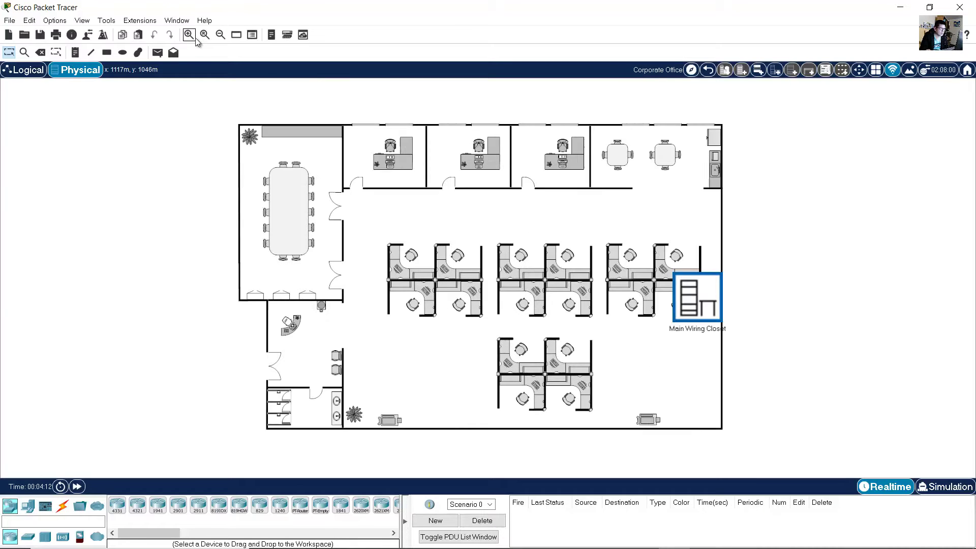
{"action": "left_click_drag", "start_coordinate": [674, 310], "coordinate": [670, 406]}
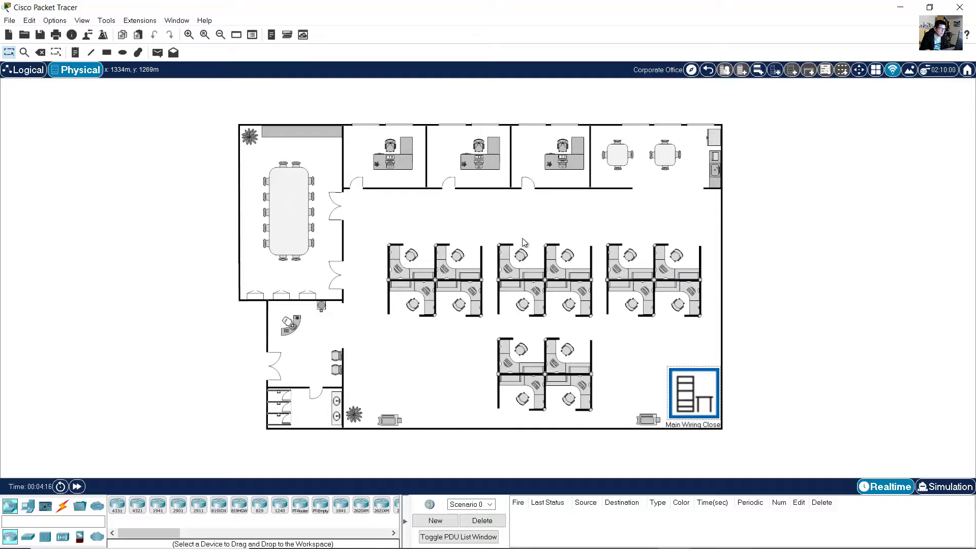
Reset the Corporate Office background to the default floor plan and apply it.
{"action": "left_click", "coordinate": [909, 76]}
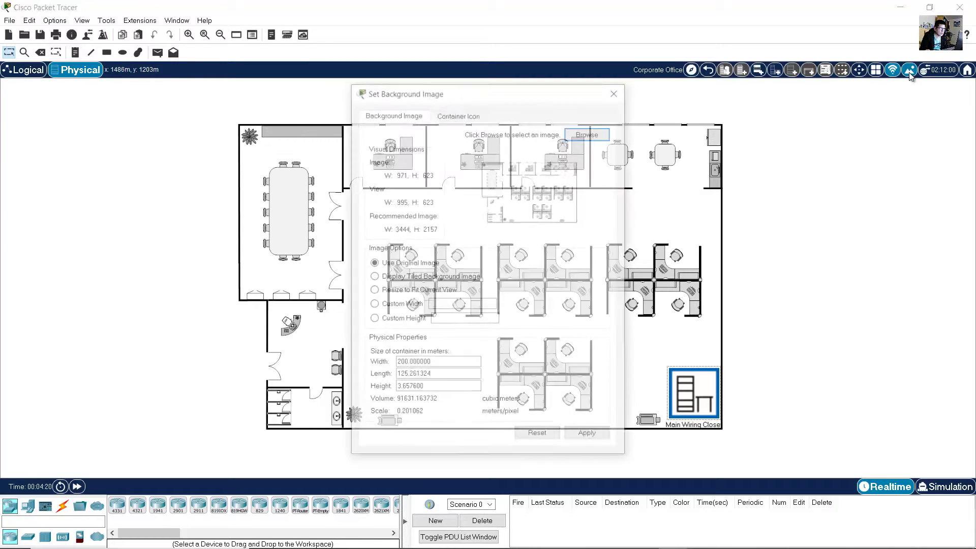
{"action": "left_click", "coordinate": [539, 437]}
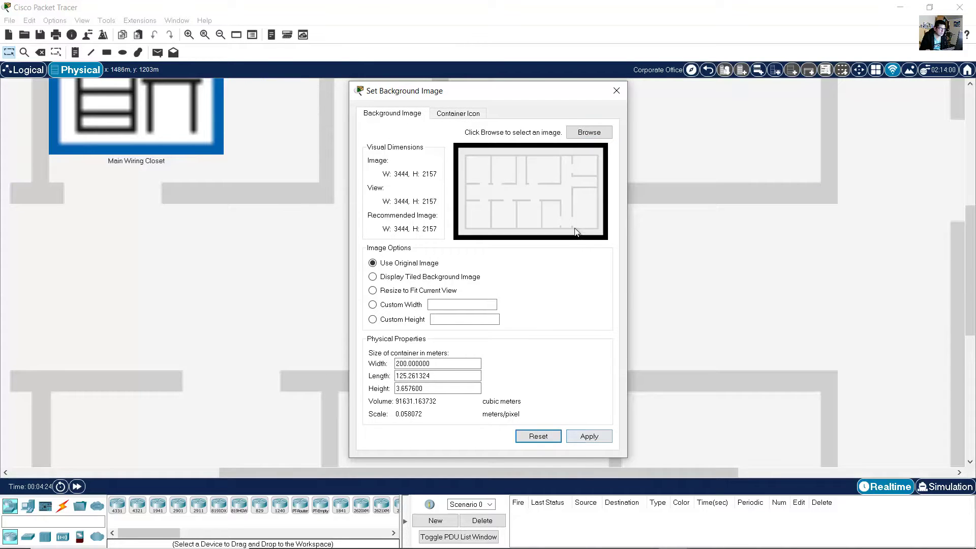
{"action": "left_click", "coordinate": [582, 437]}
{"action": "left_click", "coordinate": [620, 87]}
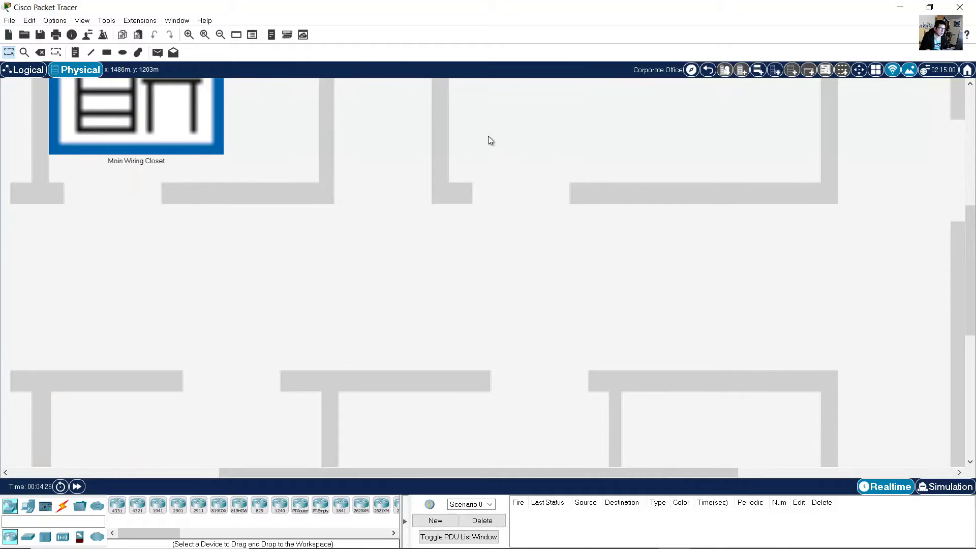
Move the Main Wiring Closet up against the top wall, into the upper-left corner of its room.
{"action": "left_click", "coordinate": [220, 35]}
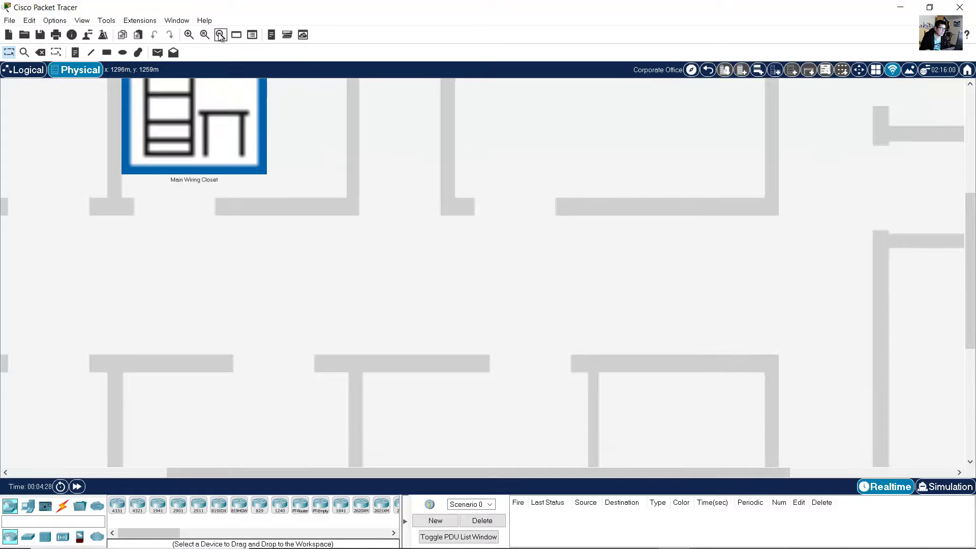
{"action": "left_click", "coordinate": [220, 35]}
{"action": "left_click", "coordinate": [220, 34]}
{"action": "scroll", "coordinate": [435, 230], "scroll_direction": "up", "scroll_amount": 2}
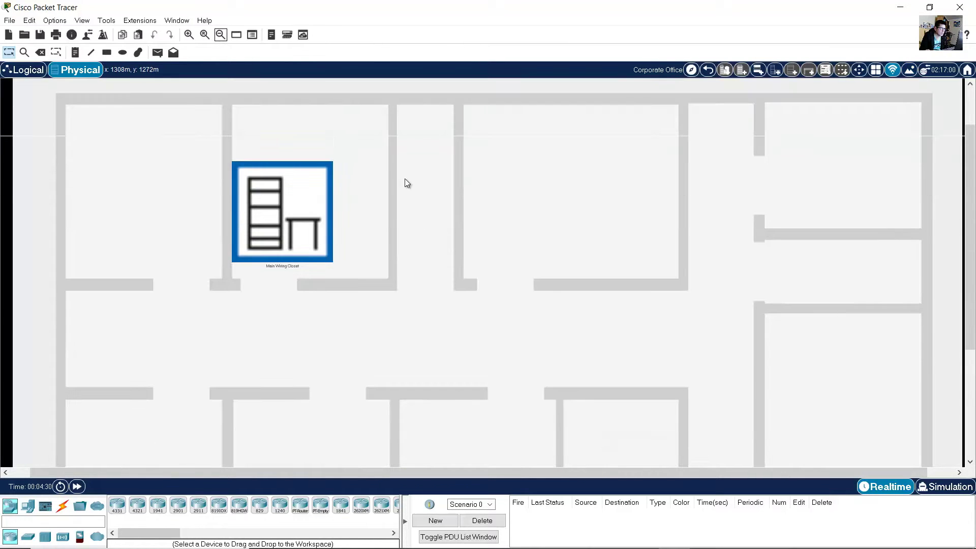
{"action": "left_click", "coordinate": [221, 35]}
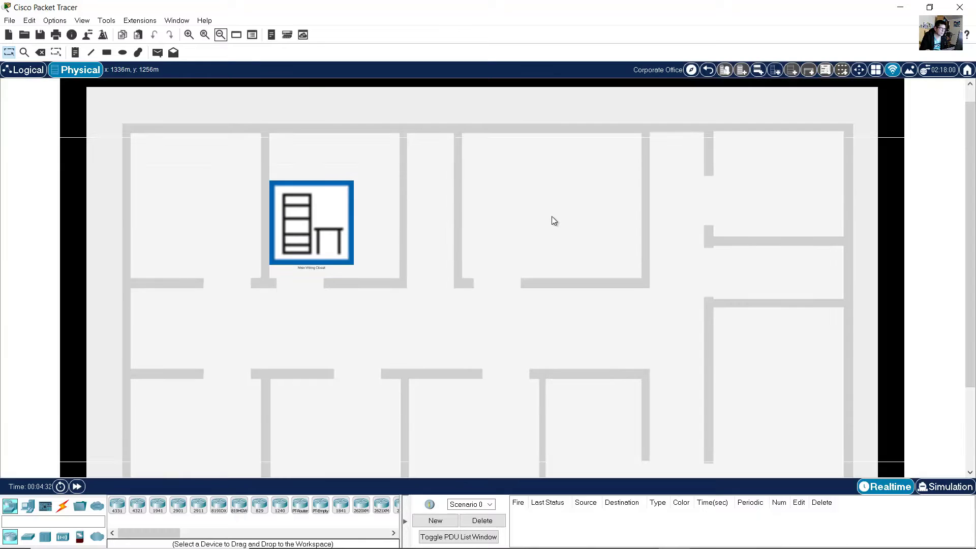
{"action": "left_click_drag", "start_coordinate": [332, 235], "coordinate": [333, 189]}
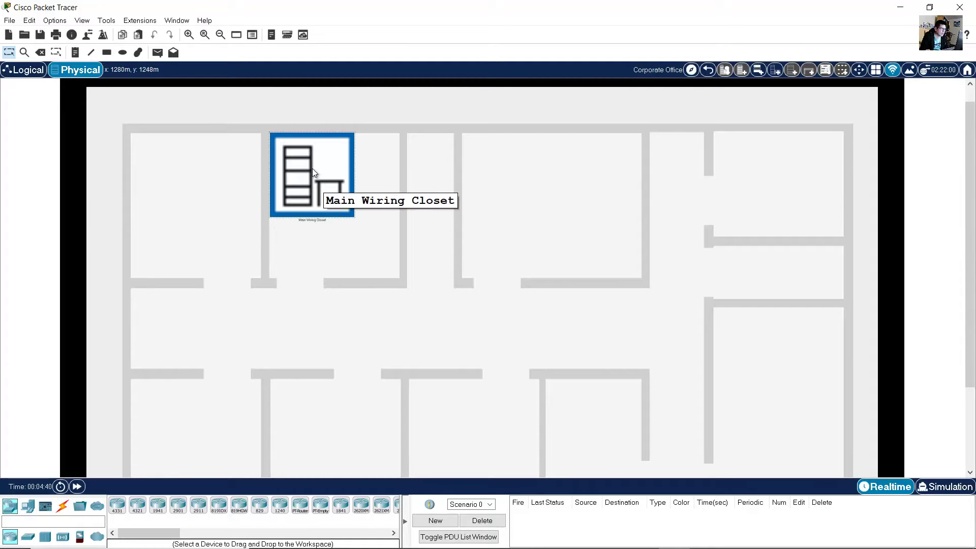
Enter the Main Wiring Closet and create a new rack in it.
{"action": "left_click", "coordinate": [189, 34]}
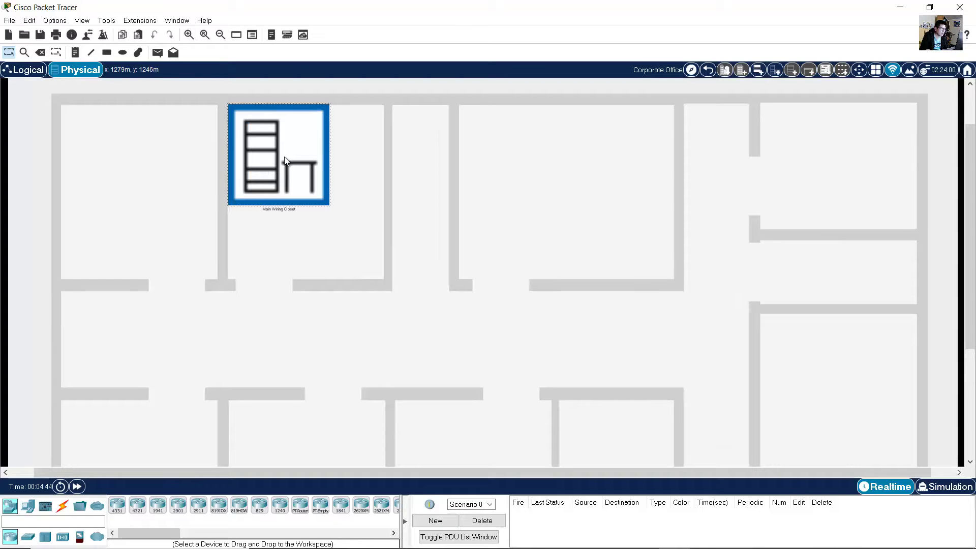
{"action": "left_click", "coordinate": [284, 158]}
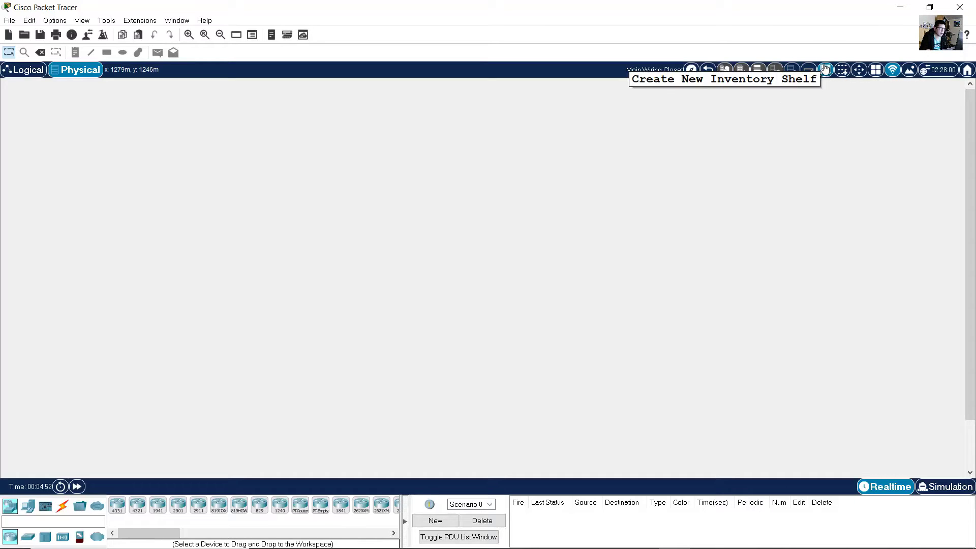
{"action": "left_click", "coordinate": [791, 70]}
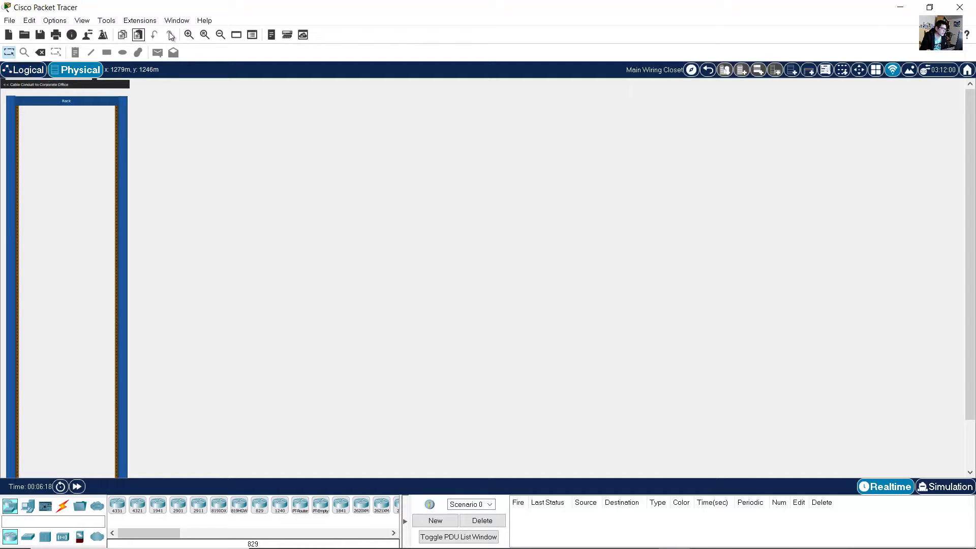
Add a 3650-24PS multilayer switch to the rack in the Main Wiring Closet.
{"action": "left_click", "coordinate": [188, 34]}
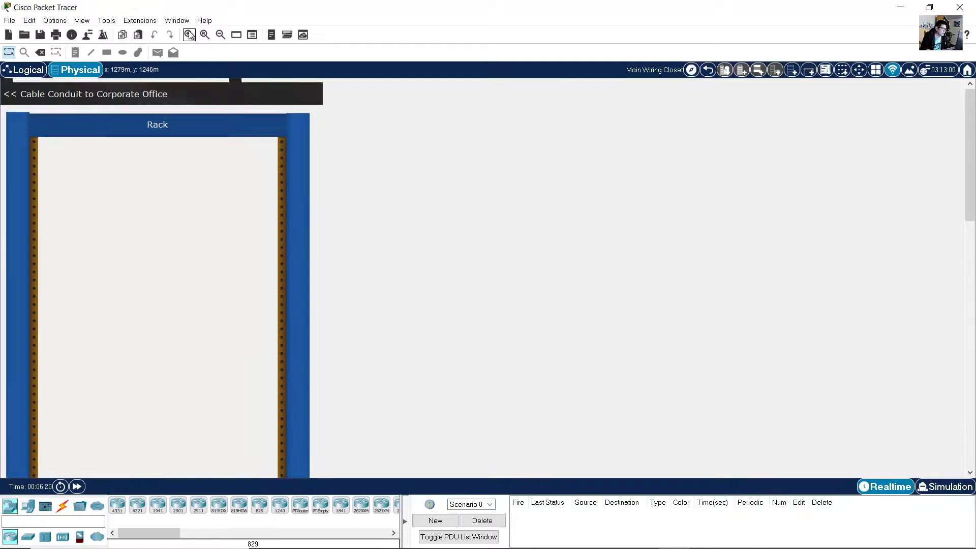
{"action": "scroll", "coordinate": [296, 192], "scroll_direction": "down", "scroll_amount": 2}
{"action": "scroll", "coordinate": [285, 187], "scroll_direction": "up", "scroll_amount": 2}
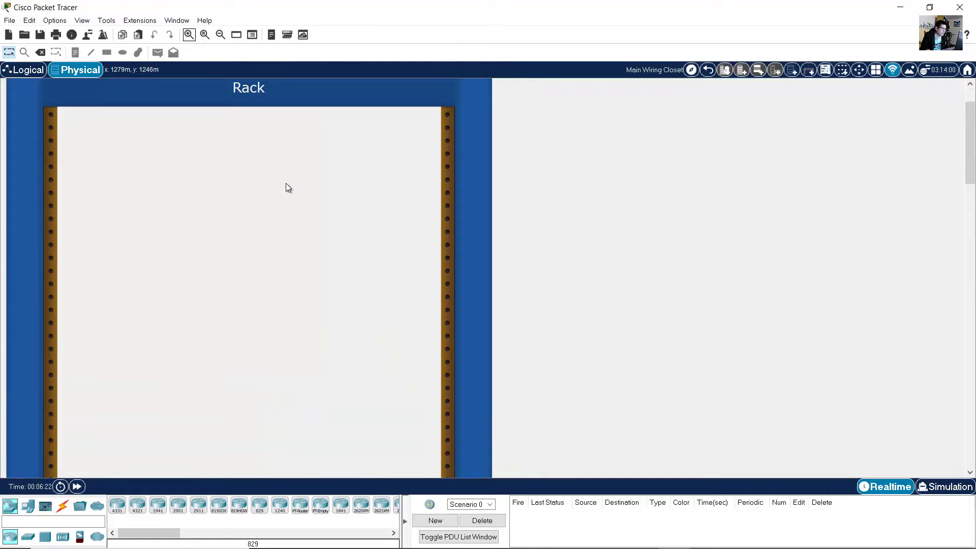
{"action": "scroll", "coordinate": [286, 184], "scroll_direction": "down", "scroll_amount": 2}
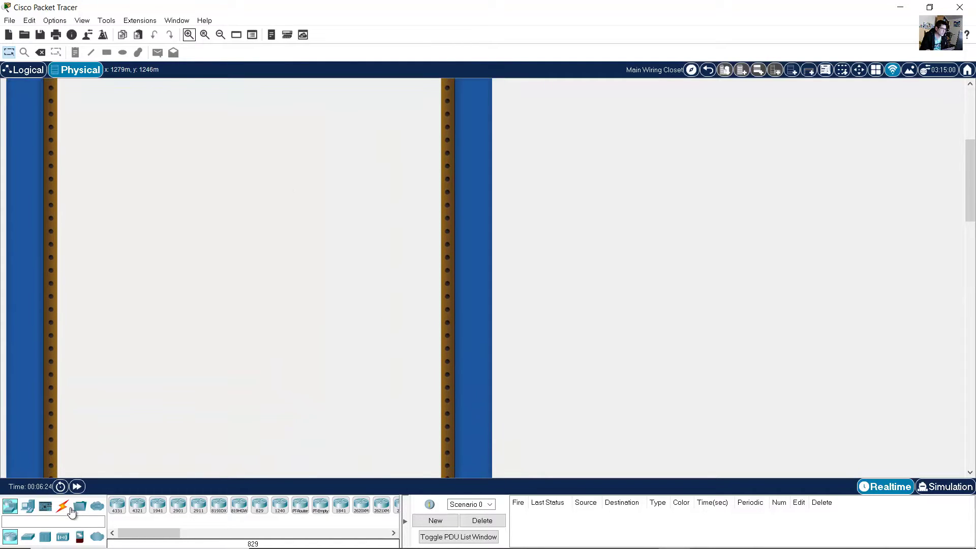
{"action": "left_click", "coordinate": [29, 539]}
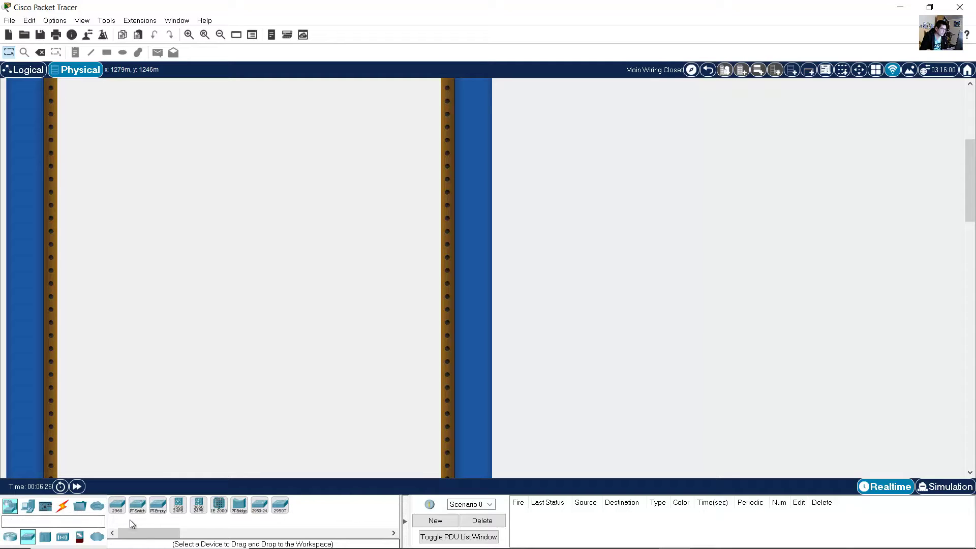
{"action": "left_click", "coordinate": [198, 511]}
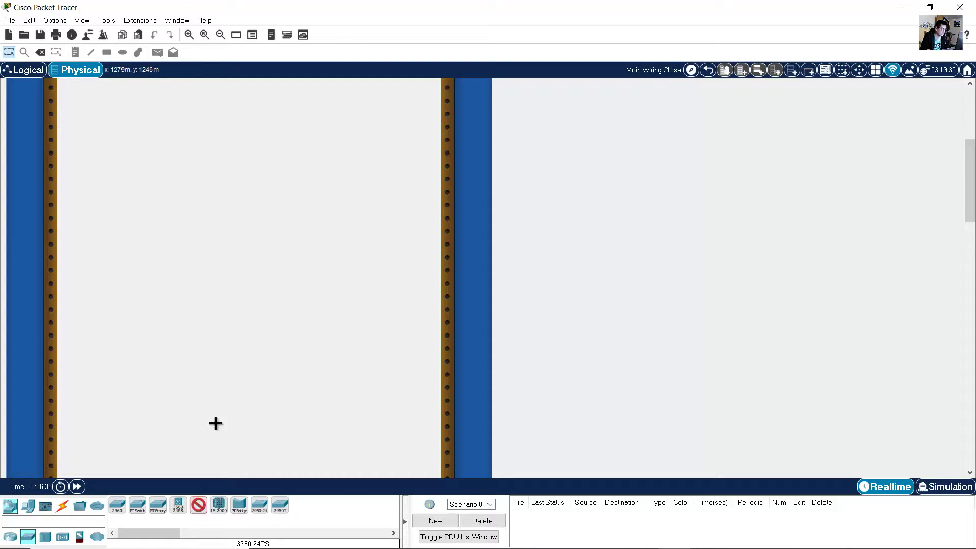
{"action": "left_click", "coordinate": [197, 288]}
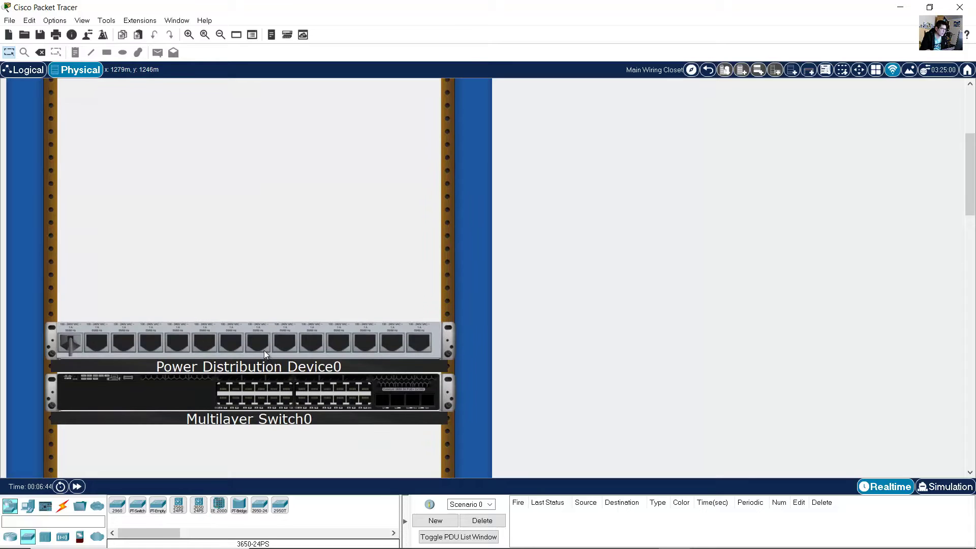
Move Power Distribution Device0 up to the topmost slot of the rack.
{"action": "left_click_drag", "start_coordinate": [264, 354], "coordinate": [263, 160]}
{"action": "scroll", "coordinate": [272, 277], "scroll_direction": "up", "scroll_amount": 2}
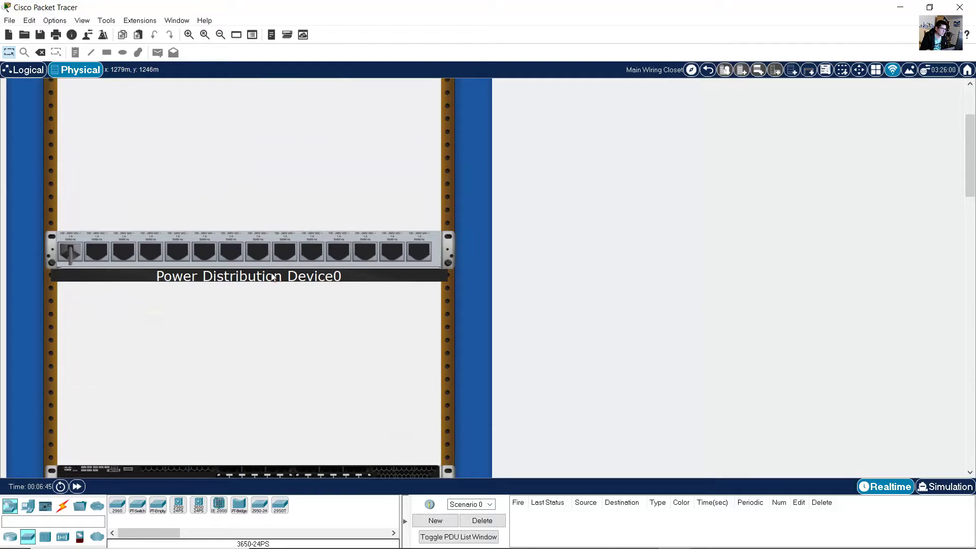
{"action": "left_click_drag", "start_coordinate": [273, 277], "coordinate": [269, 208]}
{"action": "scroll", "coordinate": [269, 208], "scroll_direction": "up", "scroll_amount": 3}
{"action": "left_click_drag", "start_coordinate": [262, 334], "coordinate": [263, 192]}
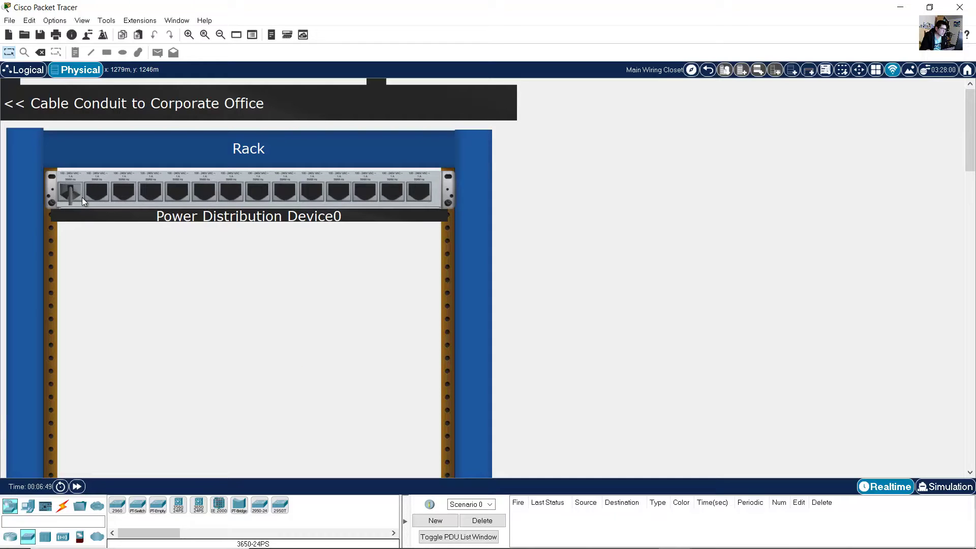
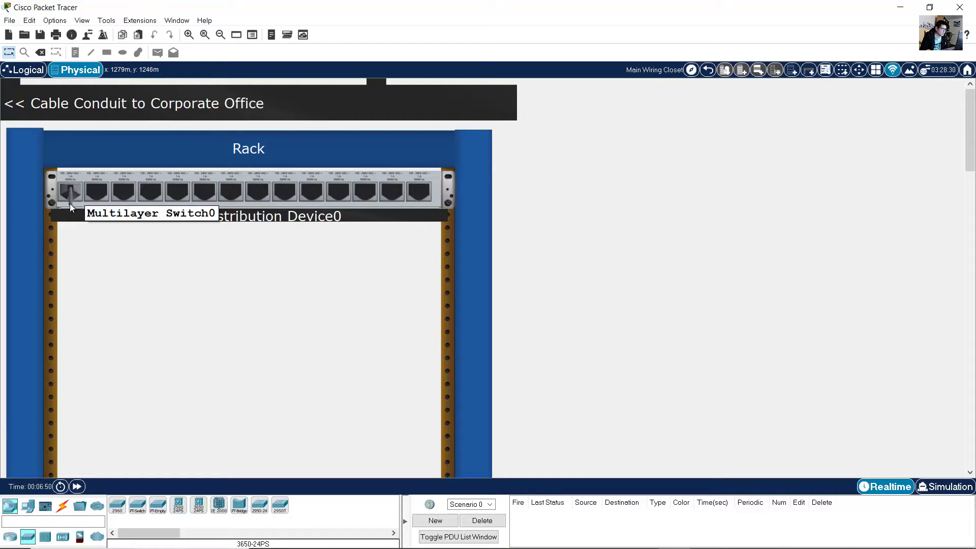
Inspect the rear of Multilayer Switch0 in the rack to check its power supply bays.
{"action": "scroll", "coordinate": [172, 283], "scroll_direction": "down", "scroll_amount": 6}
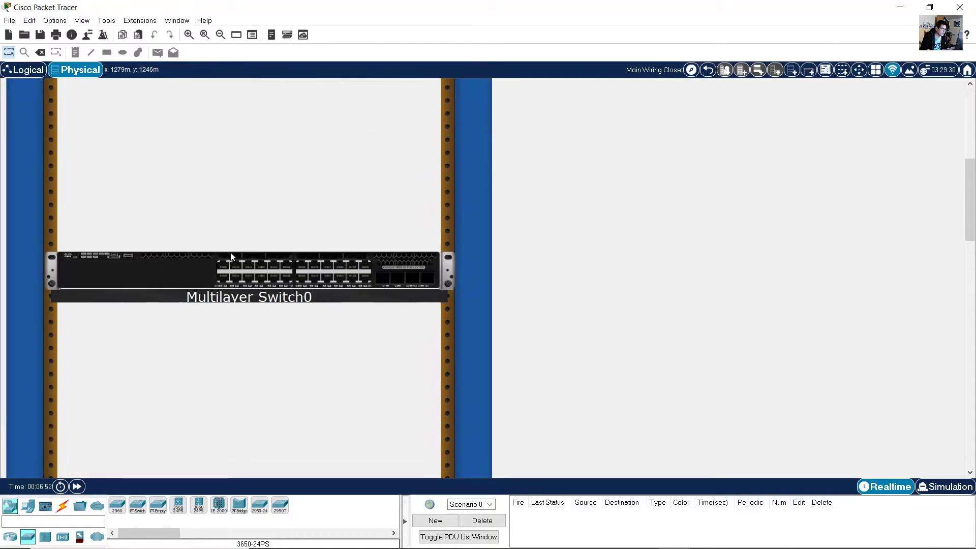
{"action": "scroll", "coordinate": [197, 325], "scroll_direction": "up", "scroll_amount": 2}
{"action": "scroll", "coordinate": [196, 325], "scroll_direction": "down", "scroll_amount": 2}
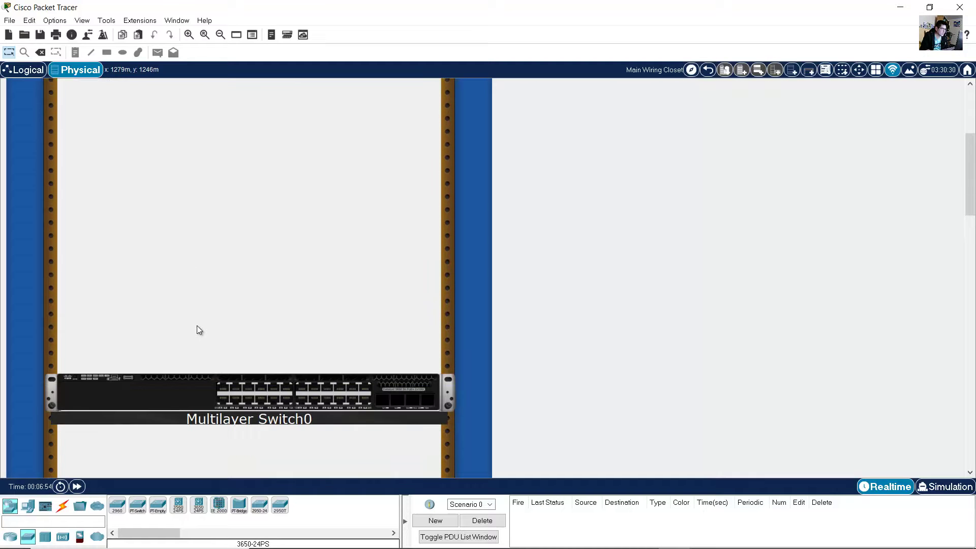
{"action": "scroll", "coordinate": [197, 305], "scroll_direction": "down", "scroll_amount": 2}
{"action": "scroll", "coordinate": [254, 285], "scroll_direction": "up", "scroll_amount": 4}
{"action": "scroll", "coordinate": [274, 290], "scroll_direction": "down", "scroll_amount": 1}
{"action": "scroll", "coordinate": [305, 304], "scroll_direction": "down", "scroll_amount": 2}
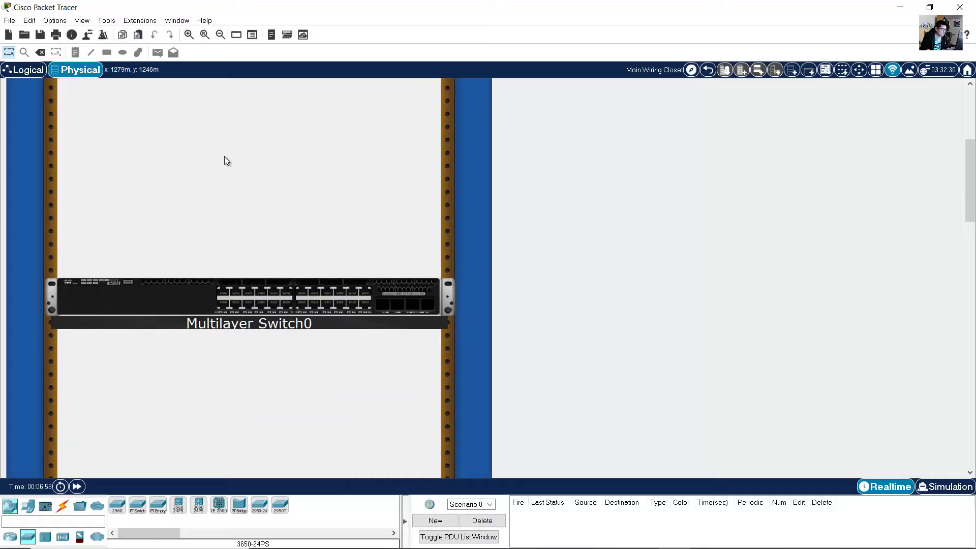
{"action": "left_click", "coordinate": [189, 35]}
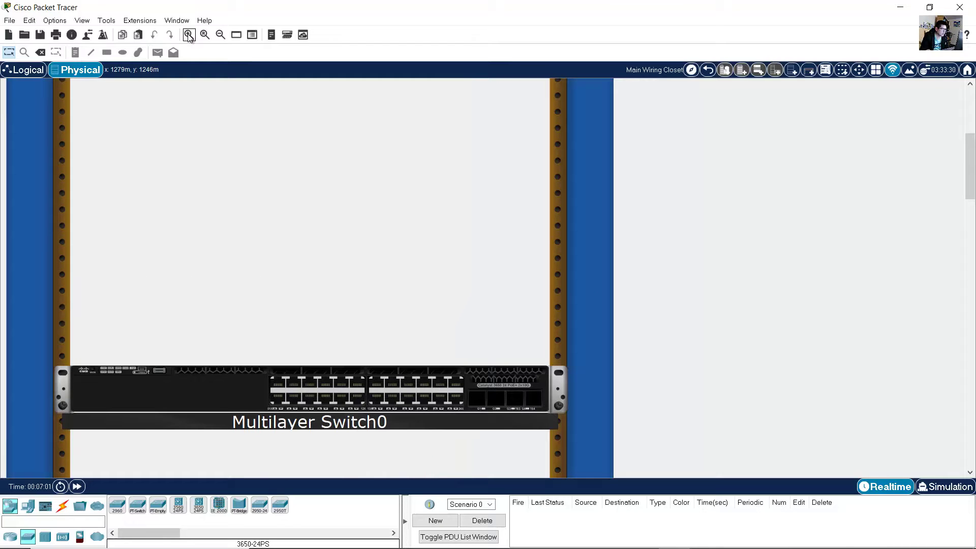
{"action": "scroll", "coordinate": [450, 301], "scroll_direction": "down", "scroll_amount": 4}
{"action": "mouse_move", "coordinate": [412, 278]}
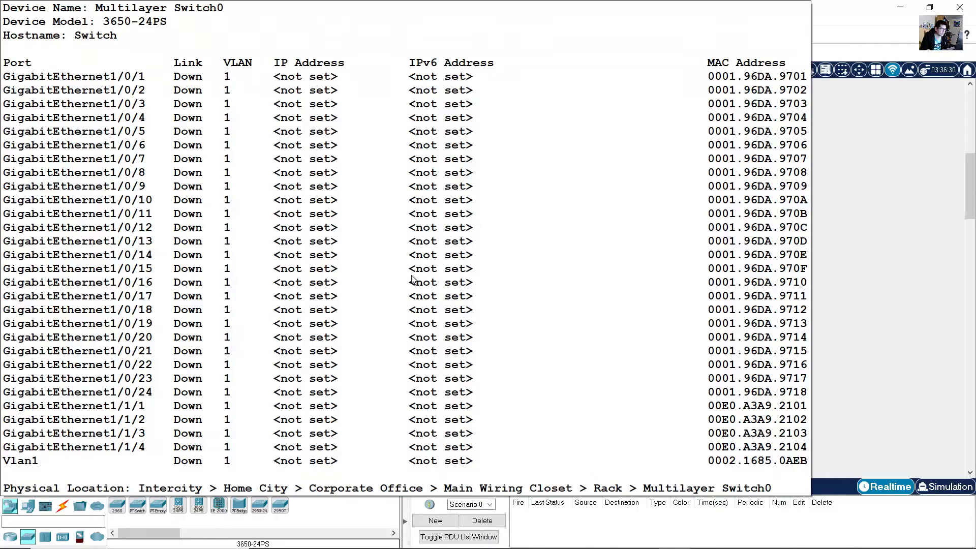
{"action": "right_click", "coordinate": [240, 261]}
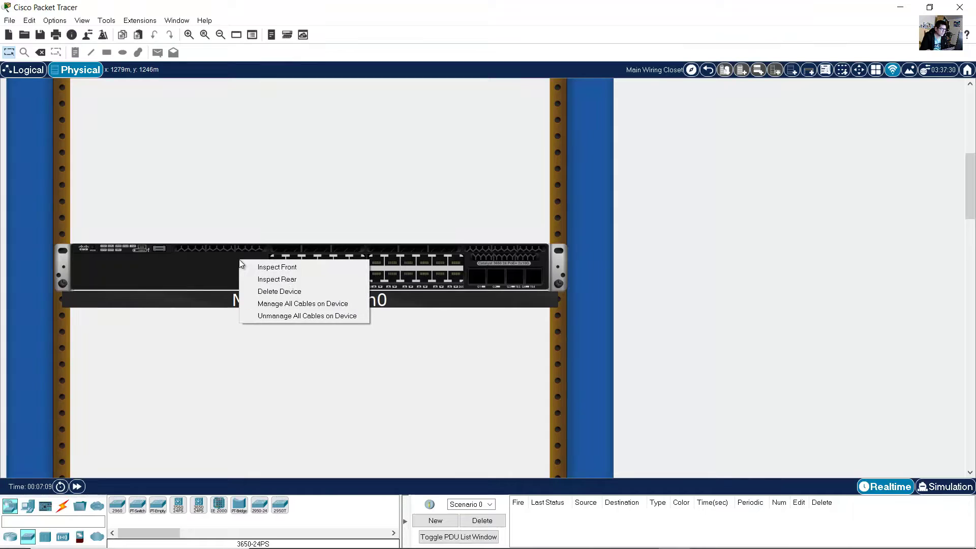
{"action": "left_click", "coordinate": [297, 282]}
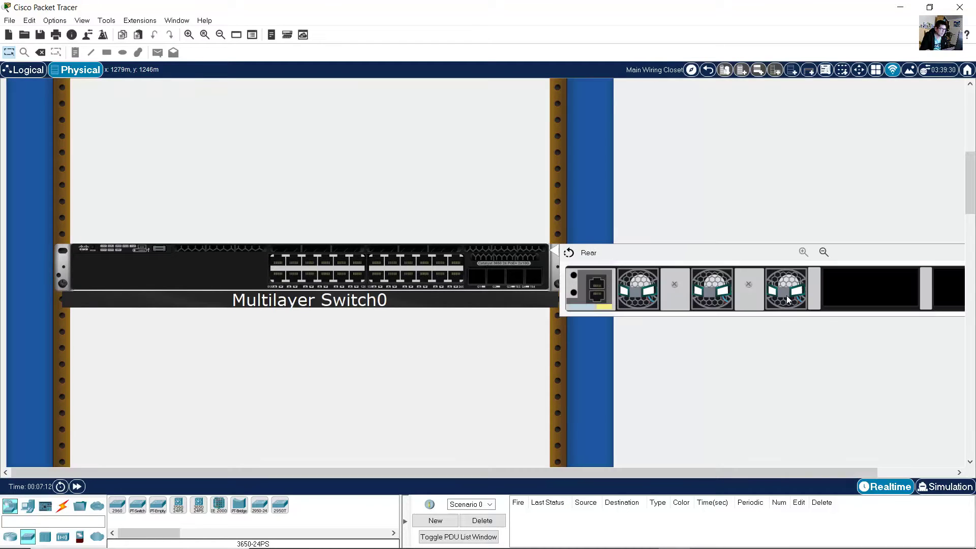
{"action": "left_click_drag", "start_coordinate": [702, 470], "coordinate": [792, 472]}
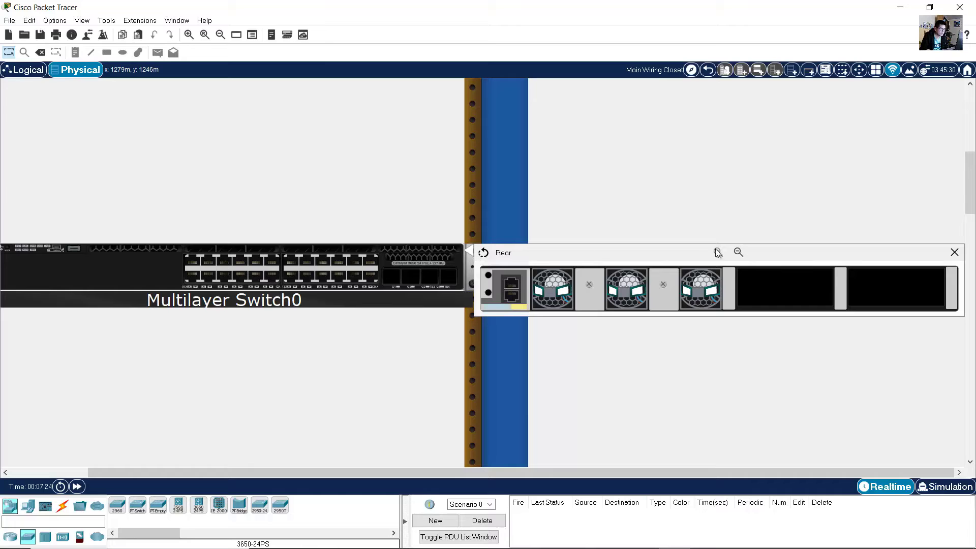
{"action": "left_click", "coordinate": [954, 253]}
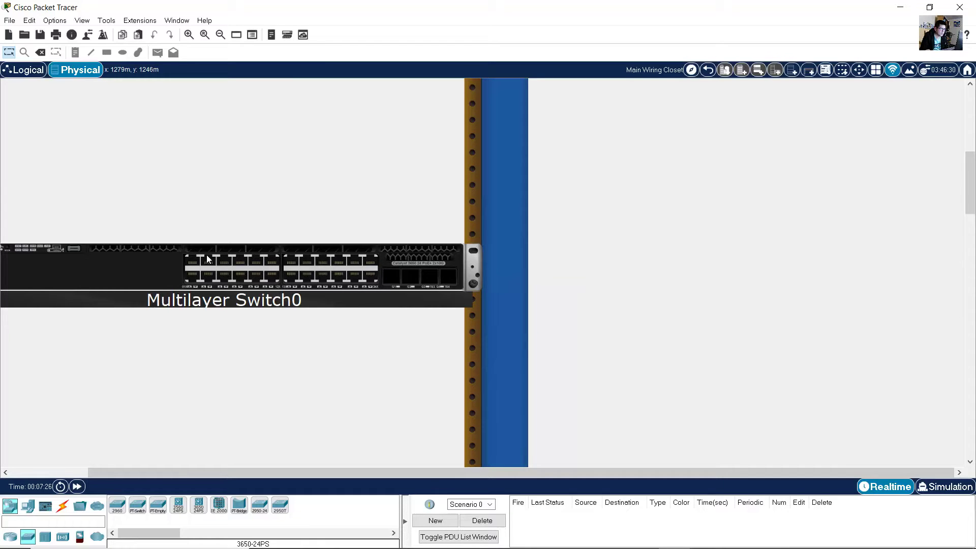
Install AC power supply modules in both empty power bays at the rear of Multilayer Switch0.
{"action": "left_click", "coordinate": [142, 270]}
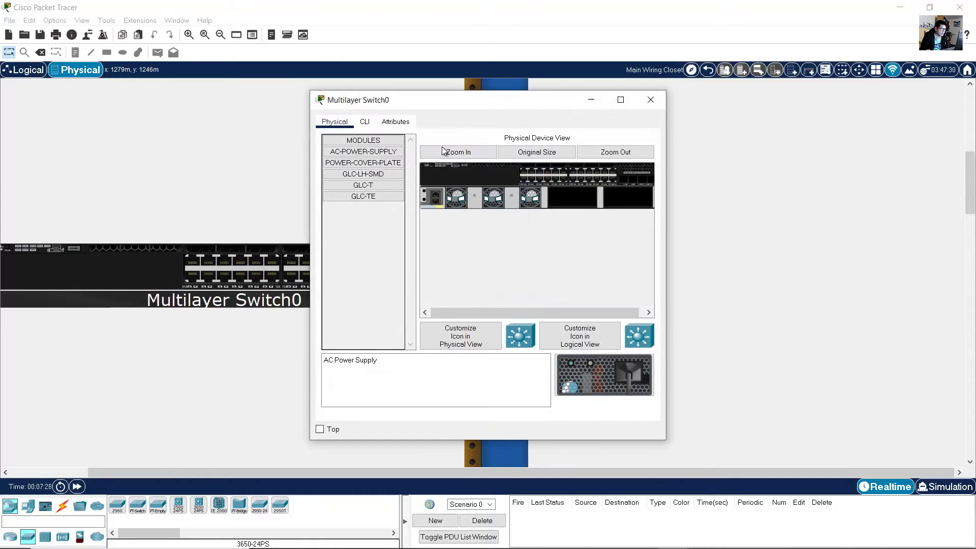
{"action": "left_click_drag", "start_coordinate": [666, 199], "coordinate": [965, 199]}
{"action": "left_click", "coordinate": [540, 151]}
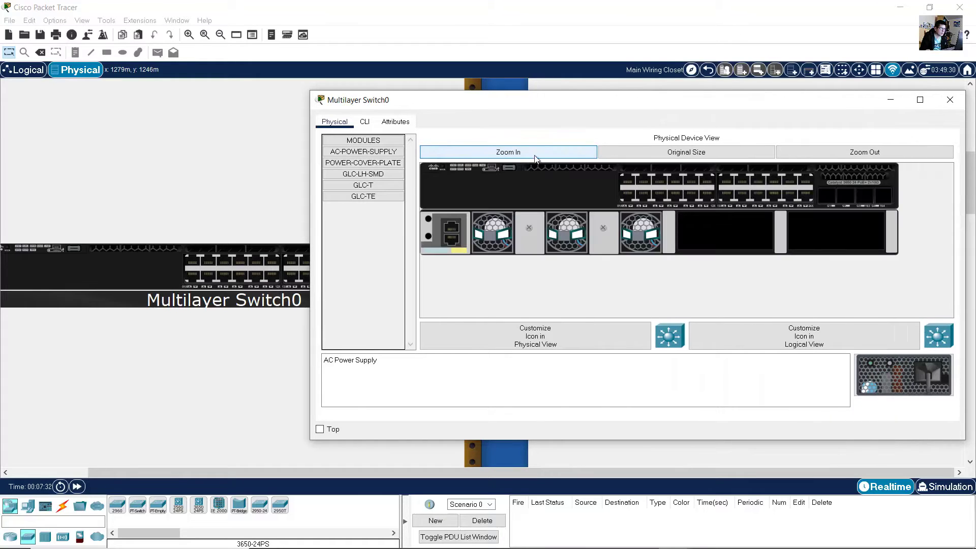
{"action": "left_click_drag", "start_coordinate": [922, 383], "coordinate": [736, 232]}
{"action": "left_click_drag", "start_coordinate": [907, 394], "coordinate": [883, 335]}
{"action": "left_click_drag", "start_coordinate": [835, 231], "coordinate": [836, 230]}
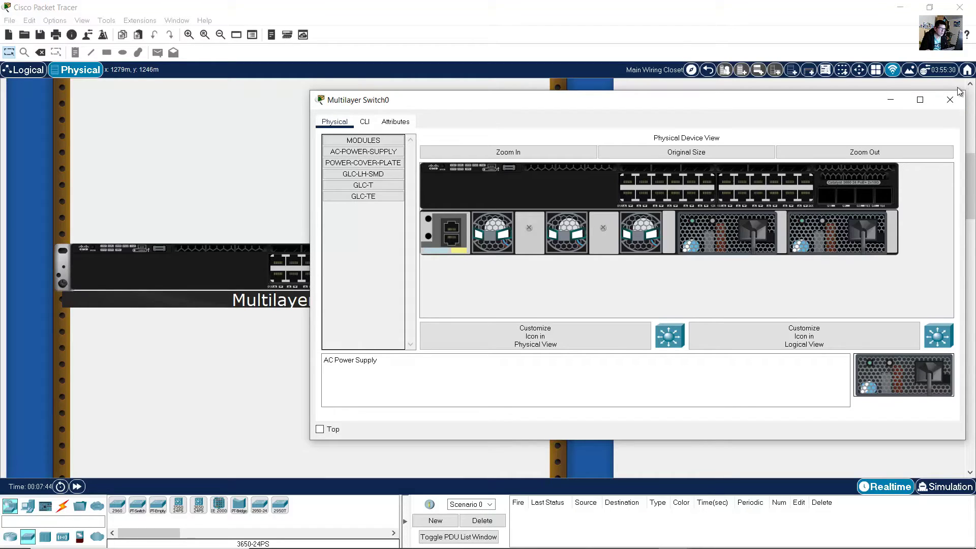
{"action": "left_click", "coordinate": [948, 100]}
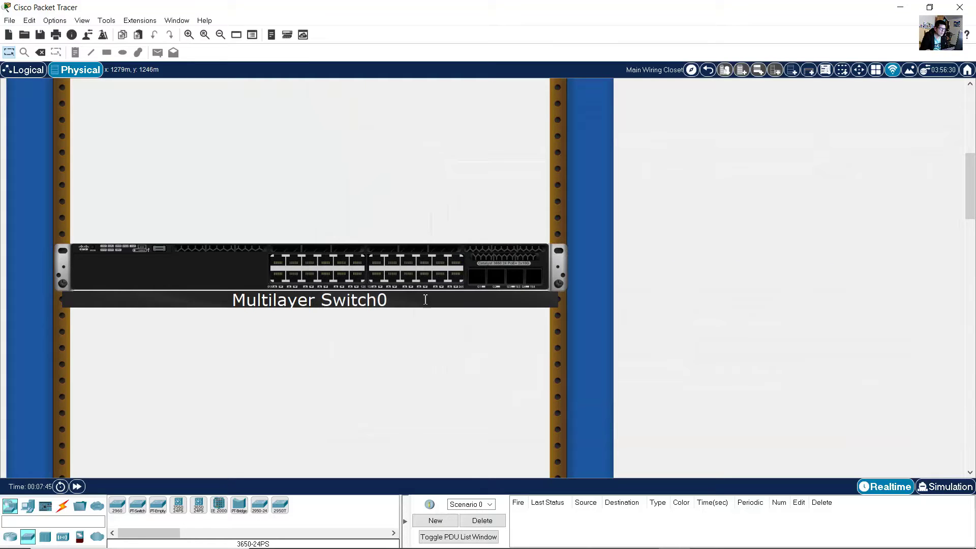
Add a copper patch panel to the rack, a short gap below Multilayer Switch0.
{"action": "scroll", "coordinate": [369, 255], "scroll_direction": "up", "scroll_amount": 1}
{"action": "scroll", "coordinate": [369, 260], "scroll_direction": "down", "scroll_amount": 1}
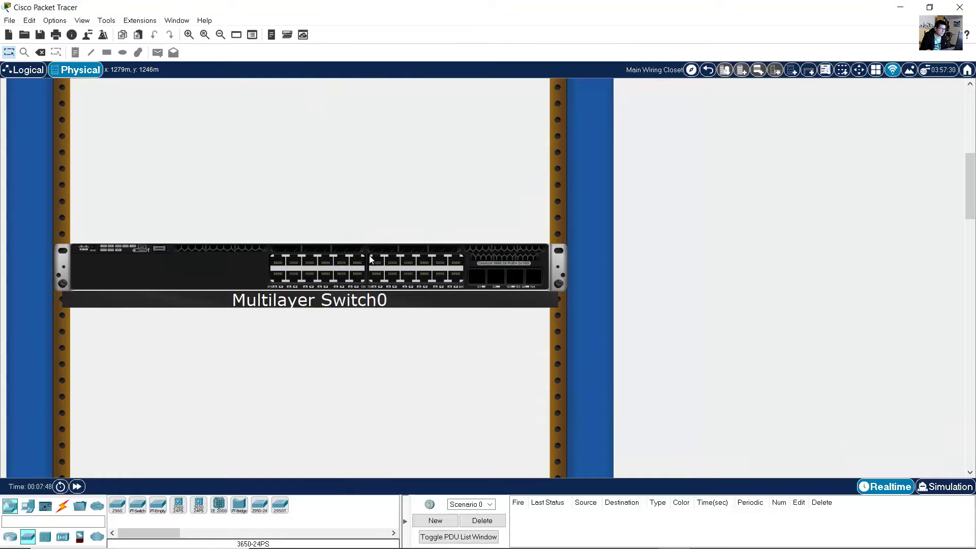
{"action": "left_click", "coordinate": [62, 510]}
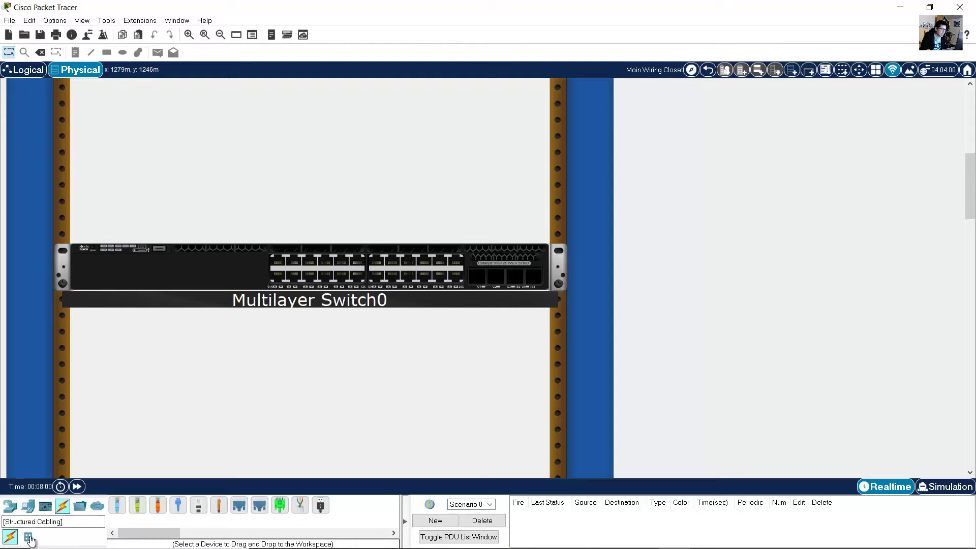
{"action": "left_click", "coordinate": [28, 538]}
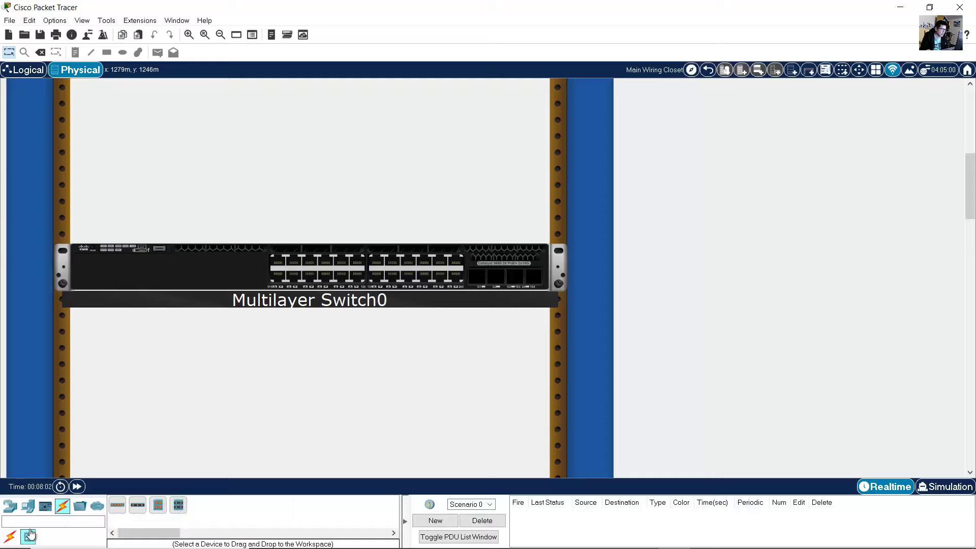
{"action": "left_click", "coordinate": [120, 511]}
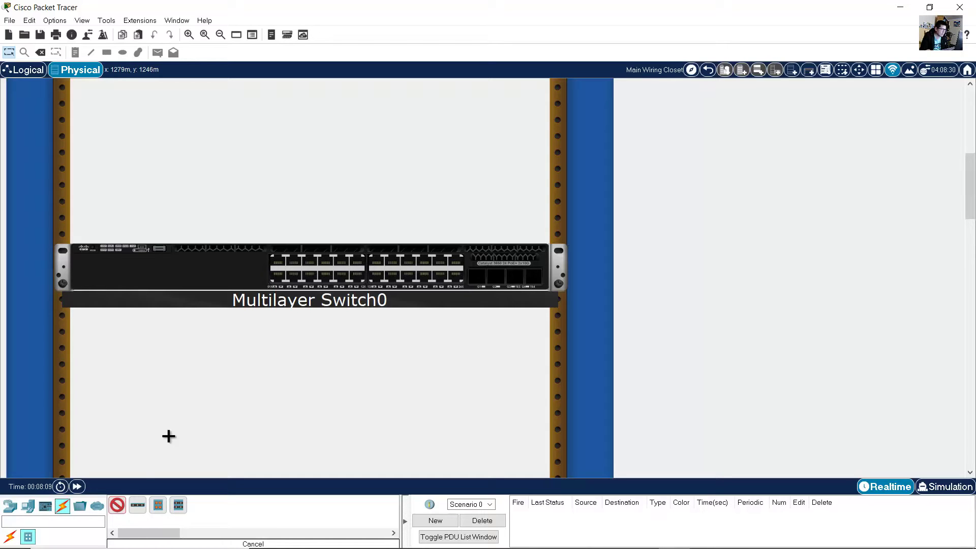
{"action": "left_click", "coordinate": [210, 365]}
{"action": "mouse_move", "coordinate": [267, 383]}
{"action": "left_mouse_down"}
{"action": "mouse_move", "coordinate": [266, 354]}
{"action": "mouse_move", "coordinate": [269, 392]}
{"action": "left_mouse_up"}
{"action": "scroll", "coordinate": [490, 396], "scroll_direction": "down", "scroll_amount": 1}
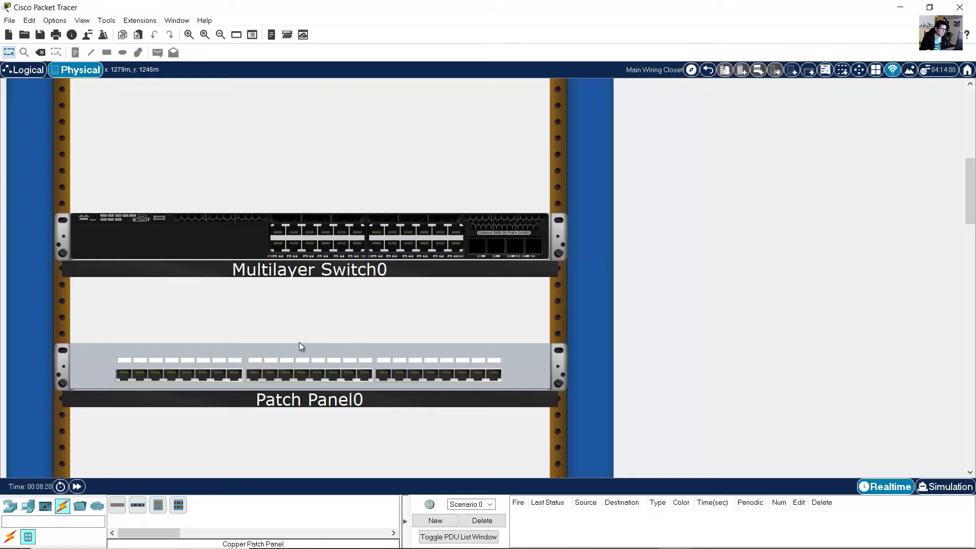
{"action": "scroll", "coordinate": [299, 342], "scroll_direction": "down", "scroll_amount": 1}
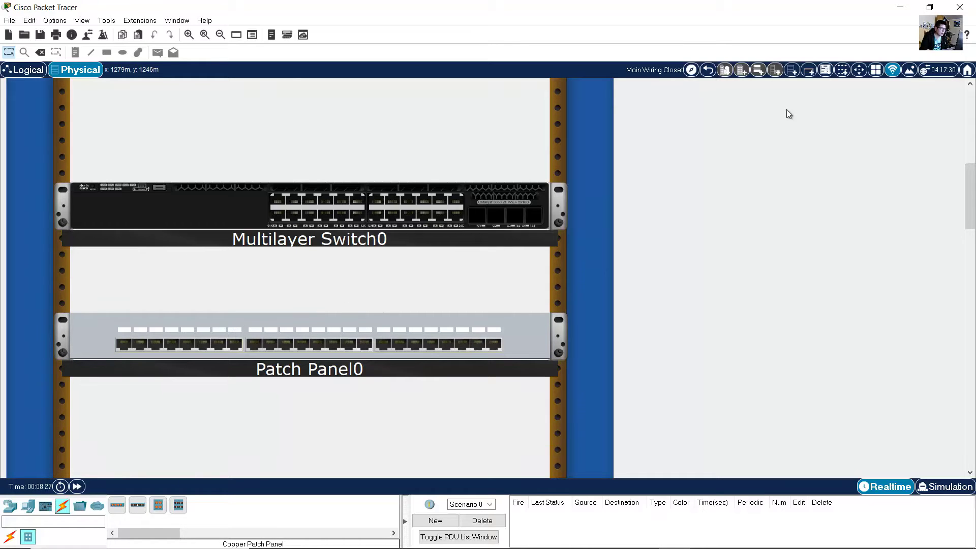
Return to the Corporate Office floor plan and place a PC near the right wall of the large upper room east of the wiring closet.
{"action": "left_click", "coordinate": [707, 71]}
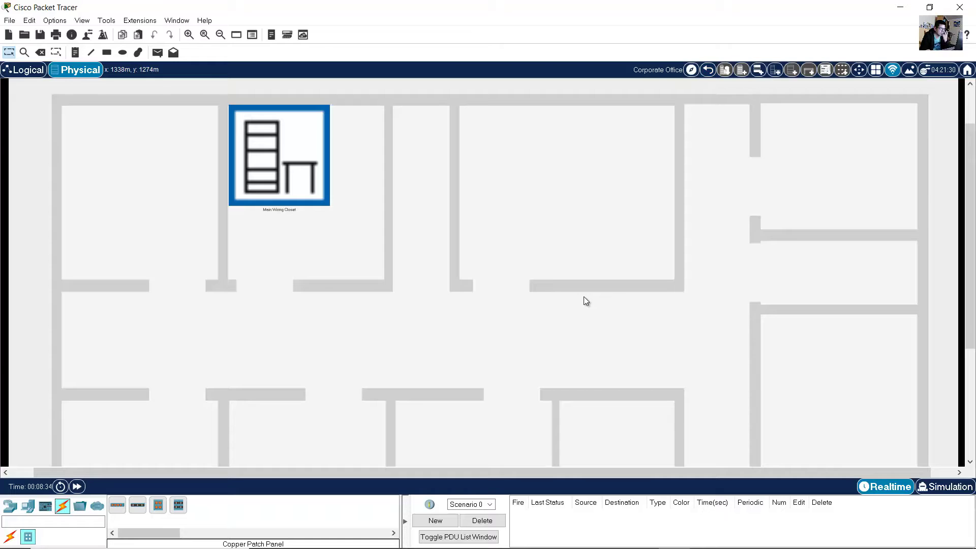
{"action": "left_click", "coordinate": [28, 506]}
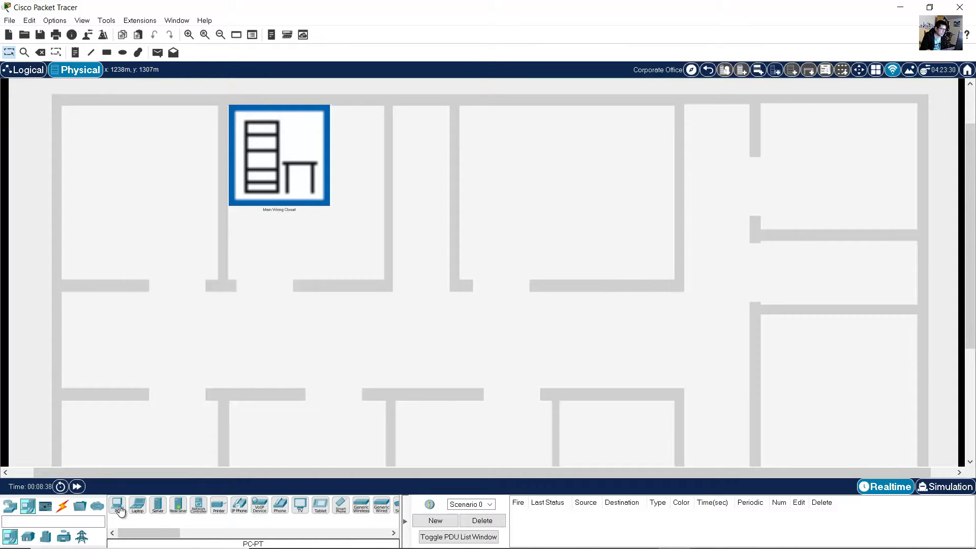
{"action": "left_click", "coordinate": [118, 507]}
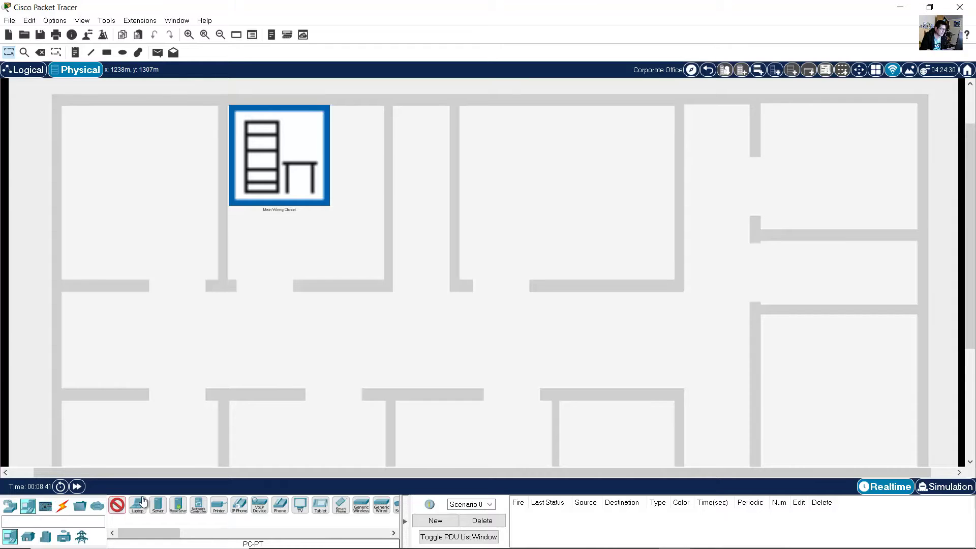
{"action": "left_click", "coordinate": [885, 196]}
{"action": "left_click_drag", "start_coordinate": [853, 204], "coordinate": [636, 204]}
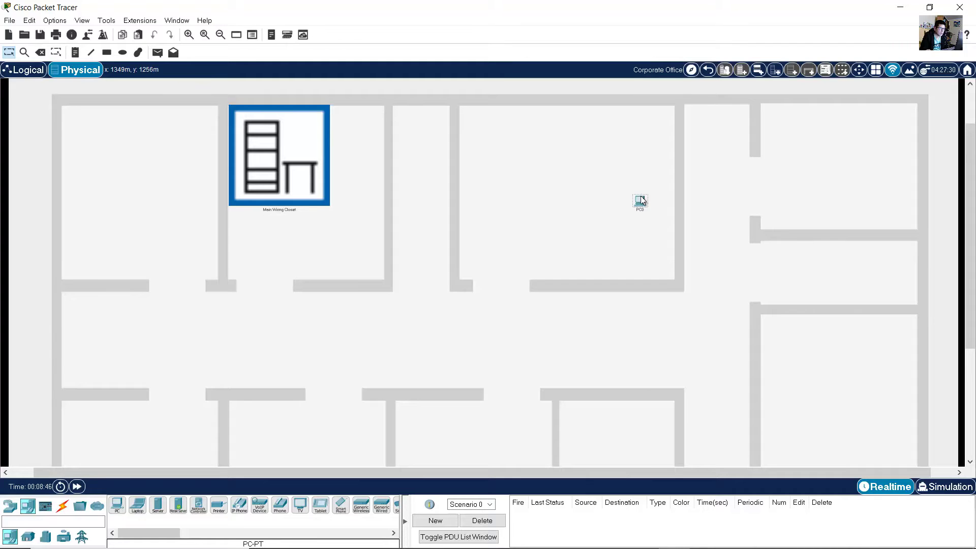
{"action": "left_click", "coordinate": [189, 35]}
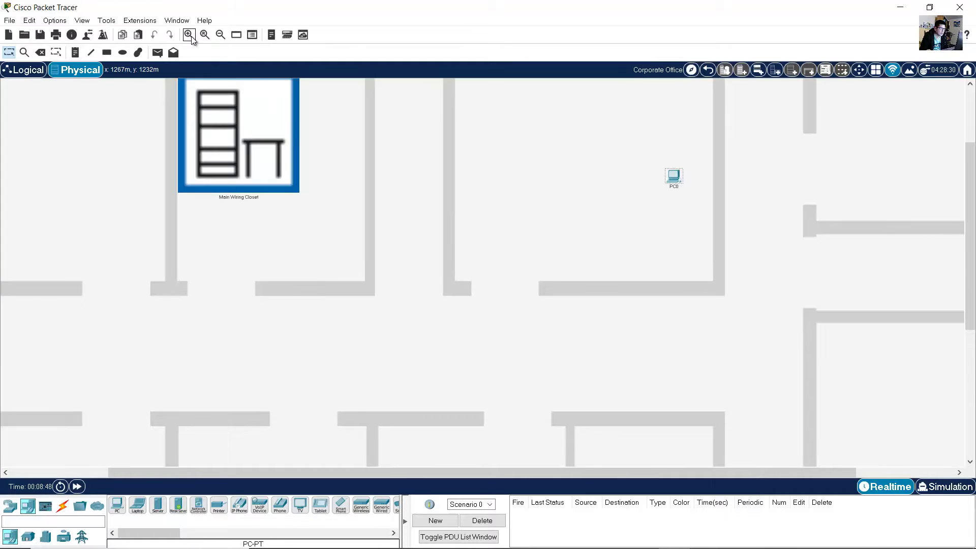
{"action": "scroll", "coordinate": [438, 205], "scroll_direction": "up", "scroll_amount": 3}
{"action": "left_click_drag", "start_coordinate": [752, 308], "coordinate": [776, 281]}
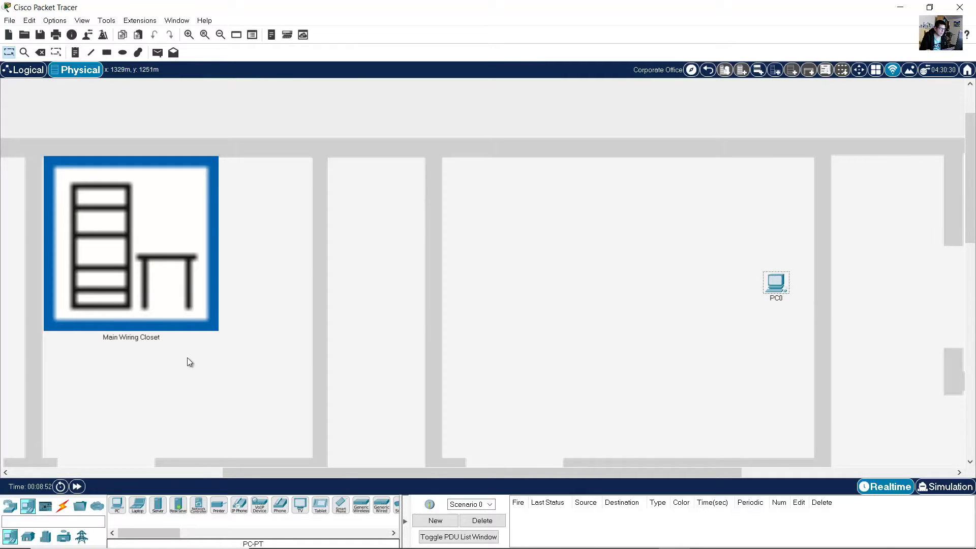
Add a copper wall mount against the upper wall of the large room, directly above PC0.
{"action": "left_click", "coordinate": [65, 507]}
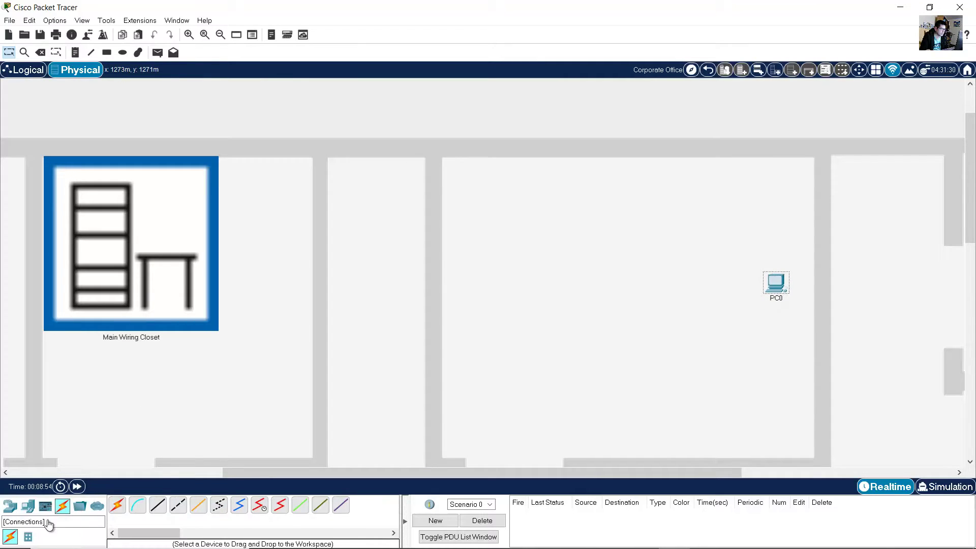
{"action": "left_click", "coordinate": [29, 537]}
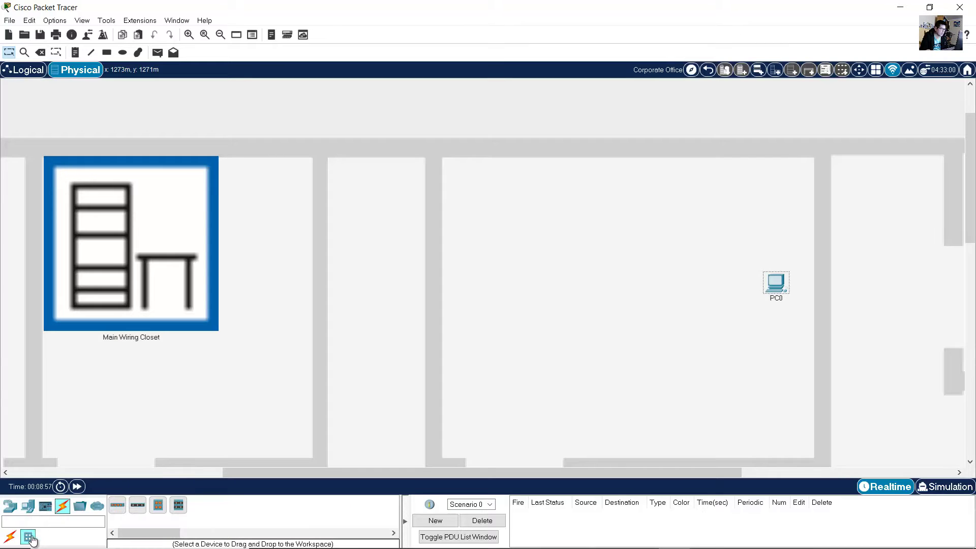
{"action": "left_click", "coordinate": [158, 505]}
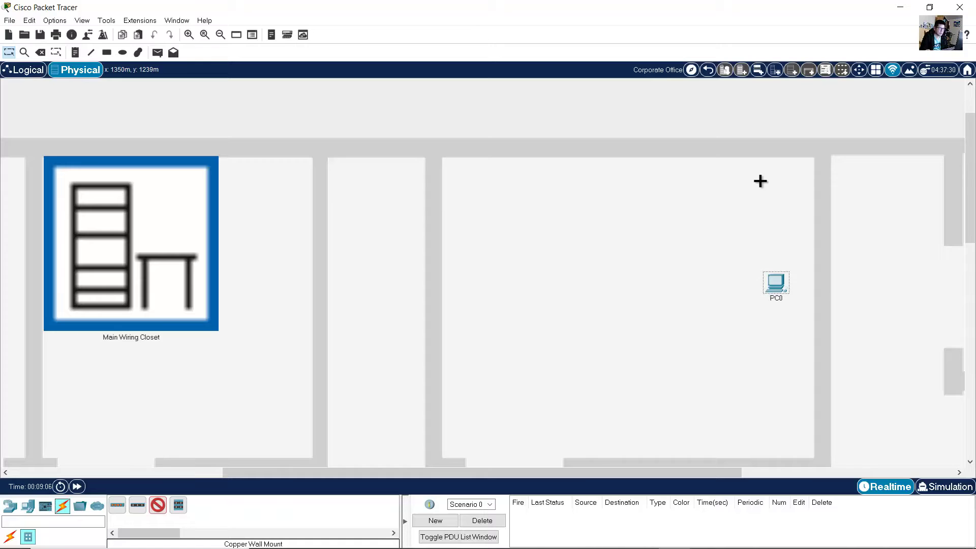
{"action": "left_click", "coordinate": [766, 163]}
{"action": "mouse_move", "coordinate": [766, 160]}
{"action": "left_mouse_down"}
{"action": "mouse_move", "coordinate": [773, 169]}
{"action": "mouse_move", "coordinate": [772, 155]}
{"action": "left_mouse_up"}
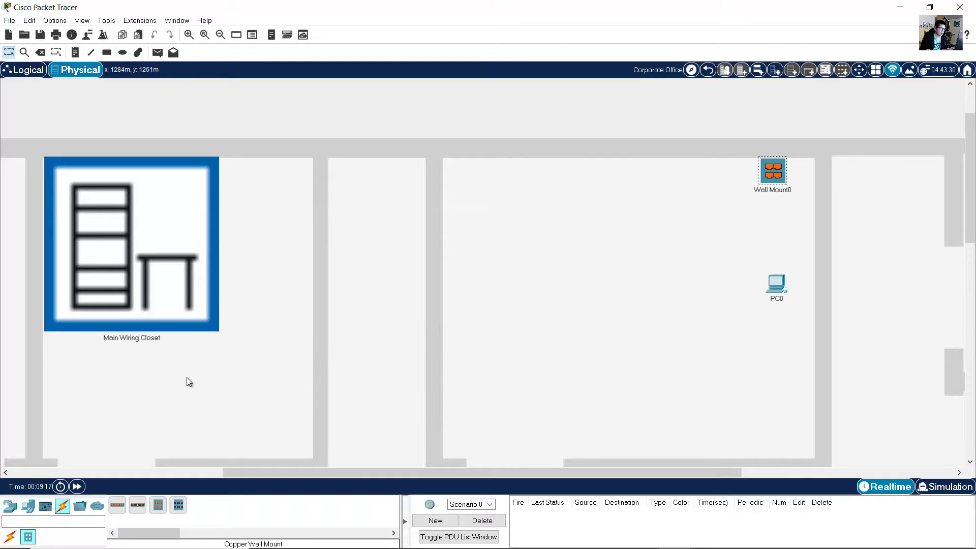
Run a copper straight-through cable from PunchDown0 on Wall Mount0 to PunchDown0 on Patch Panel0 in the Main Wiring Closet rack.
{"action": "left_click", "coordinate": [62, 505]}
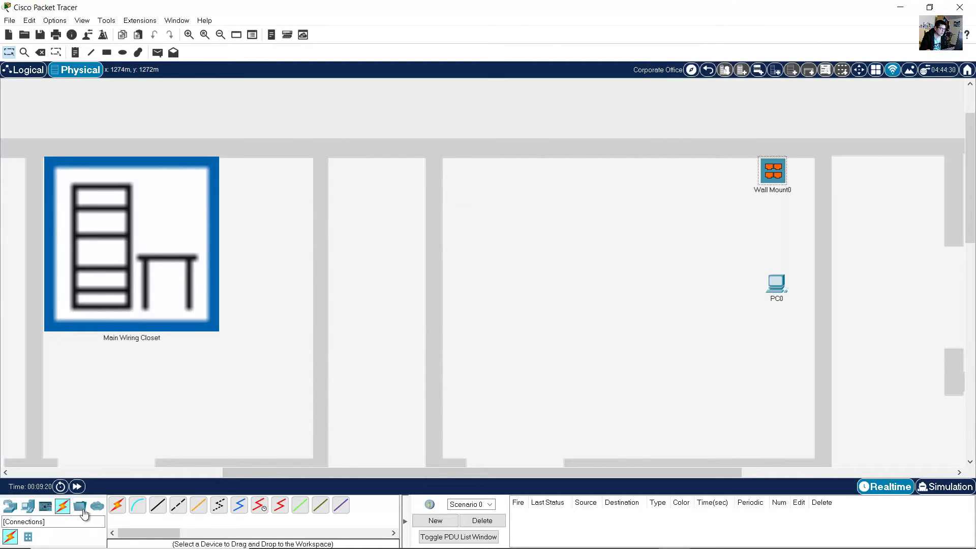
{"action": "left_click", "coordinate": [160, 510]}
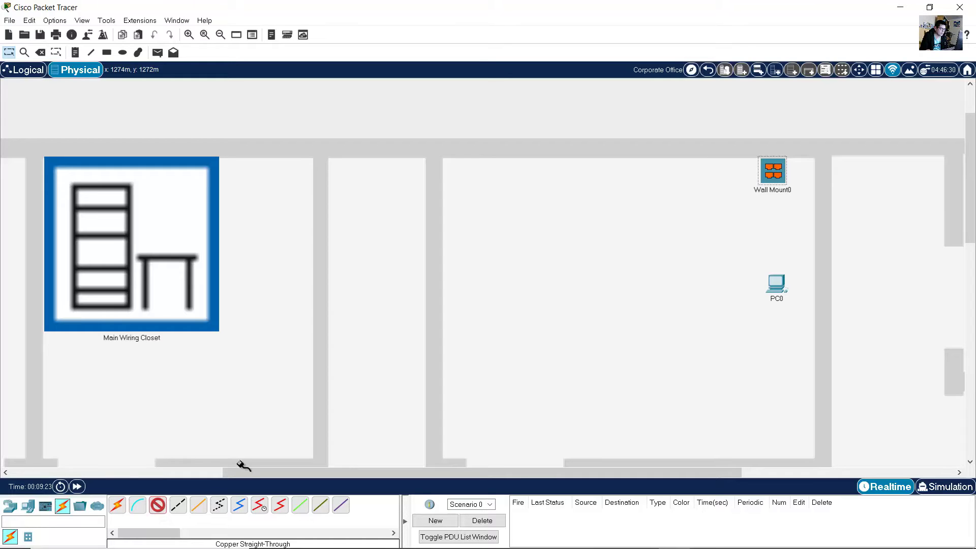
{"action": "left_click", "coordinate": [781, 176]}
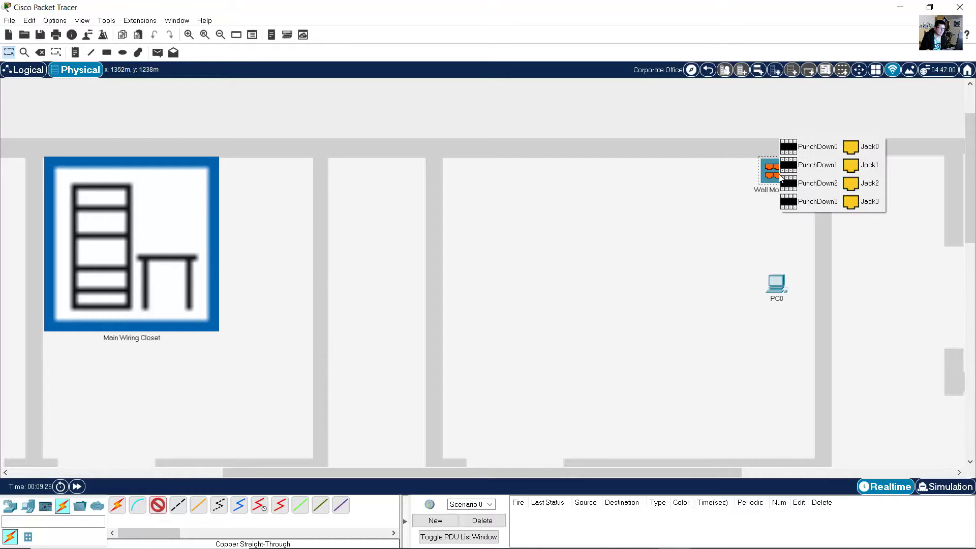
{"action": "left_click", "coordinate": [814, 148]}
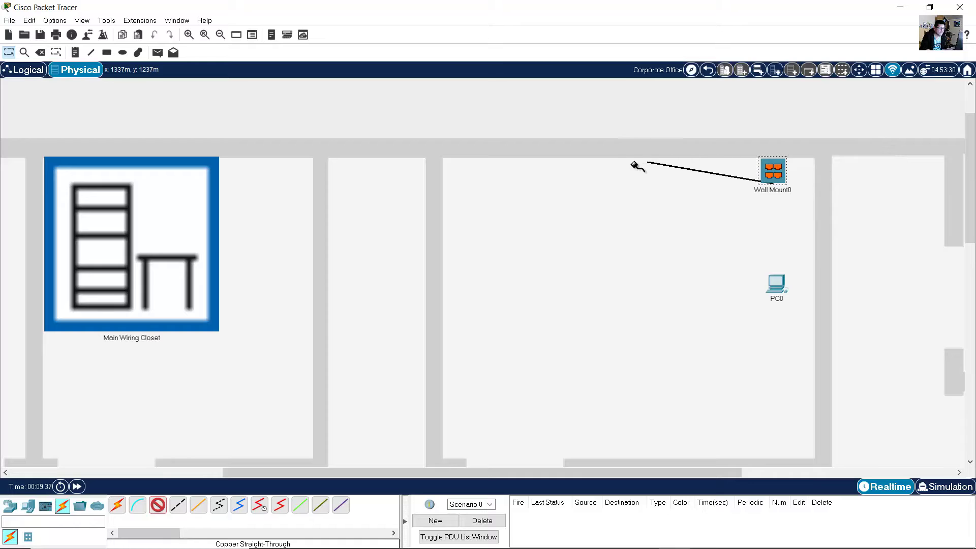
{"action": "left_click", "coordinate": [179, 227]}
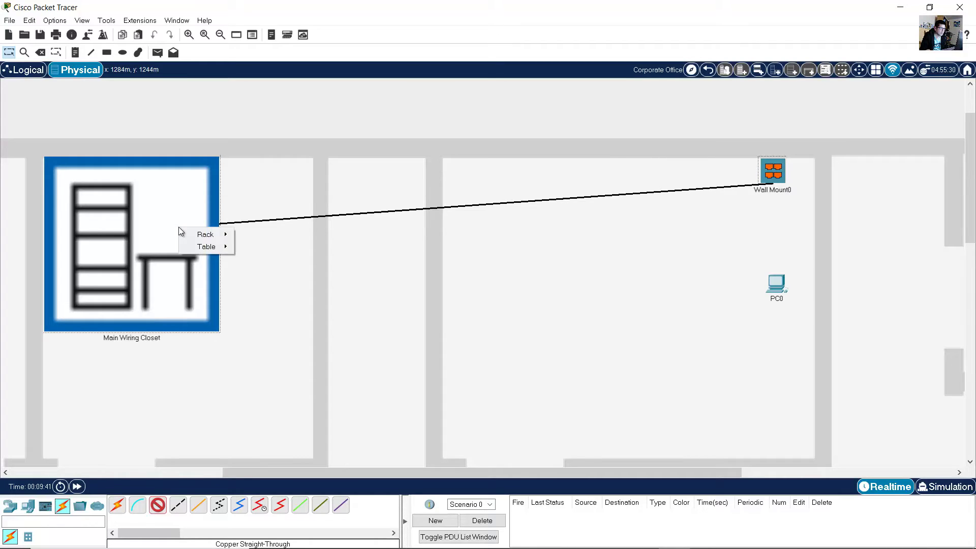
{"action": "mouse_move", "coordinate": [217, 236]}
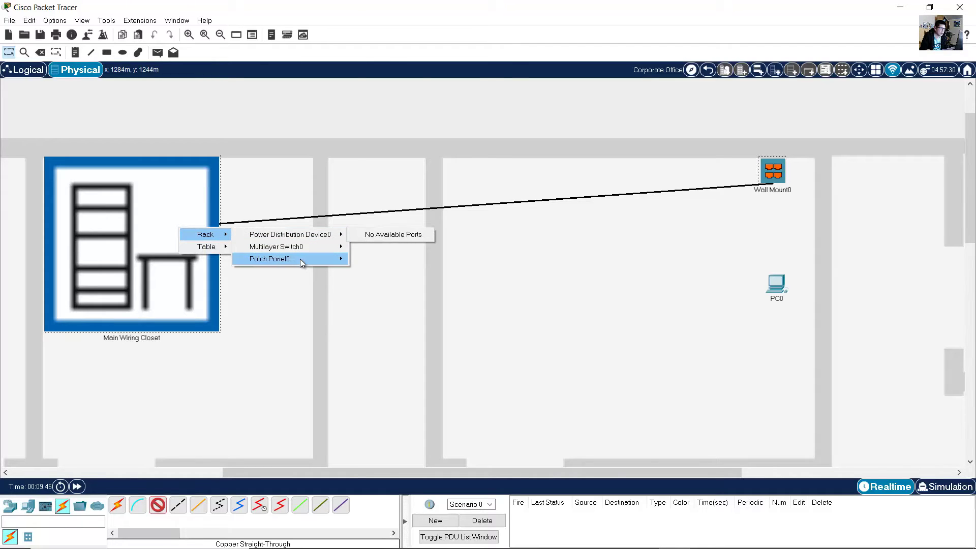
{"action": "mouse_move", "coordinate": [300, 258]}
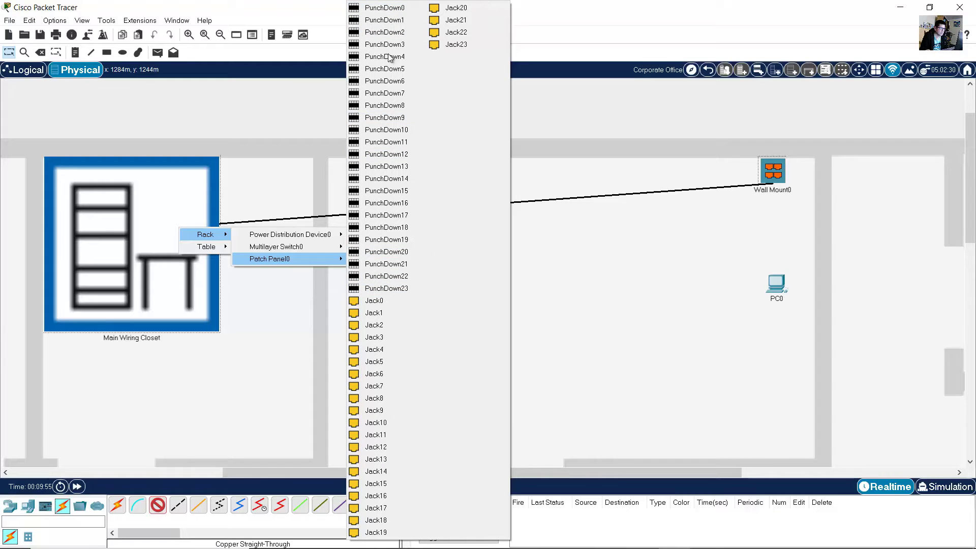
{"action": "left_click", "coordinate": [398, 9]}
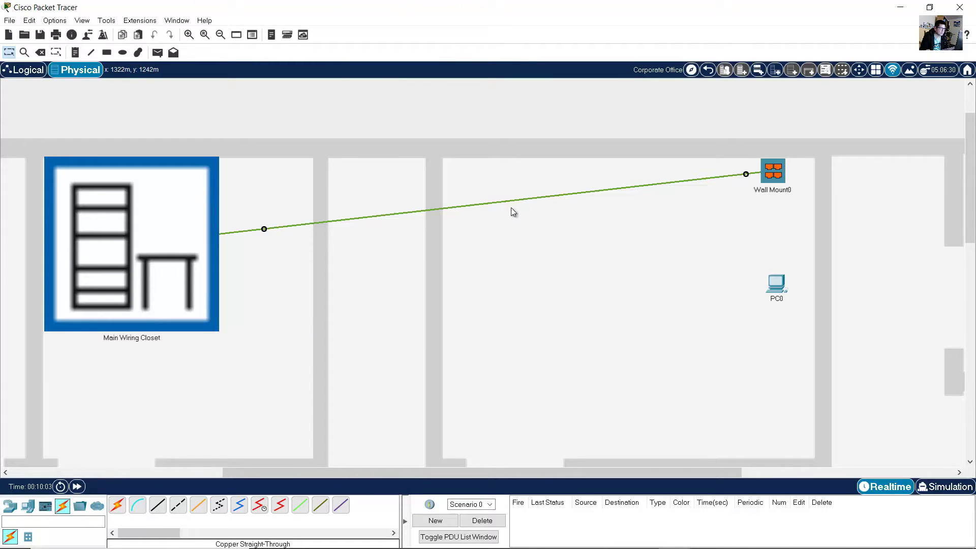
Add two bend points to the Wall Mount0 cable and route it along the upper wall from the wiring closet to the wall mount.
{"action": "right_click", "coordinate": [306, 226]}
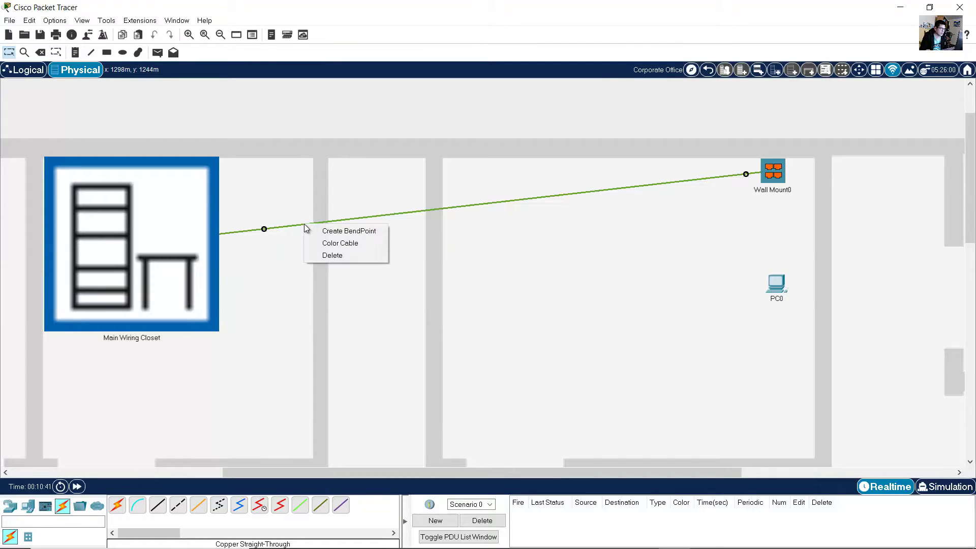
{"action": "left_click", "coordinate": [362, 231]}
{"action": "left_click_drag", "start_coordinate": [303, 224], "coordinate": [210, 156]}
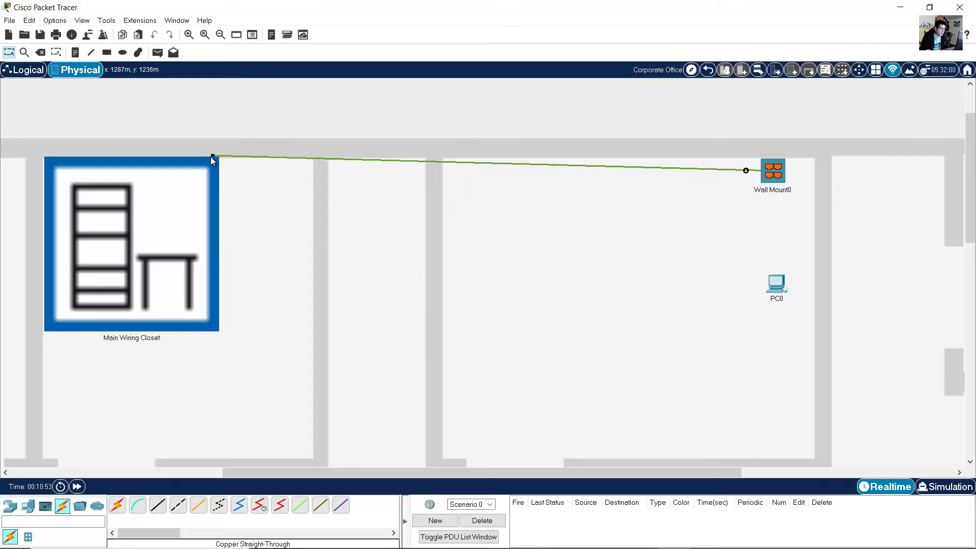
{"action": "right_click", "coordinate": [709, 169]}
{"action": "left_click", "coordinate": [714, 172]}
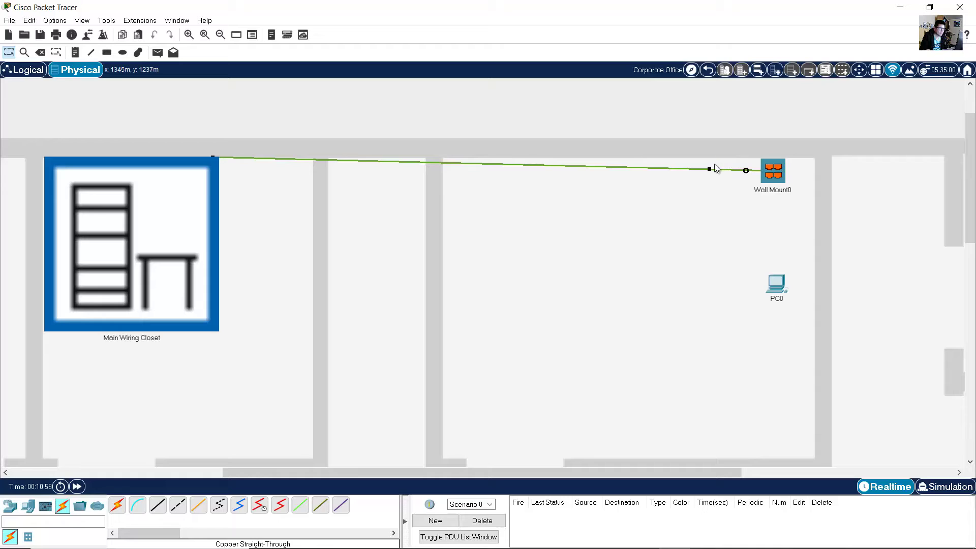
{"action": "left_click_drag", "start_coordinate": [710, 168], "coordinate": [768, 160]}
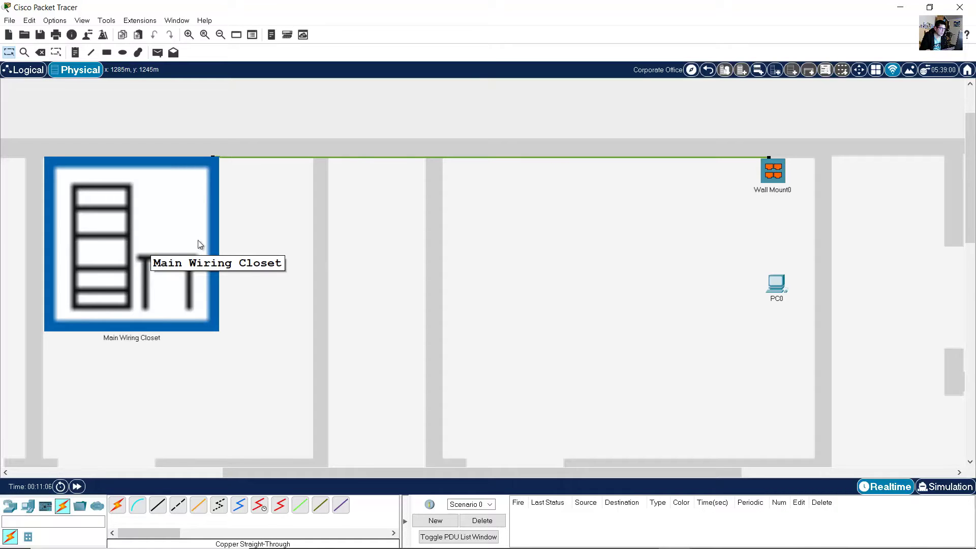
Open the Main Wiring Closet and examine how the cable enters the rack and reaches the first port of Patch Panel0.
{"action": "left_click", "coordinate": [131, 233]}
{"action": "double_click", "coordinate": [131, 234]}
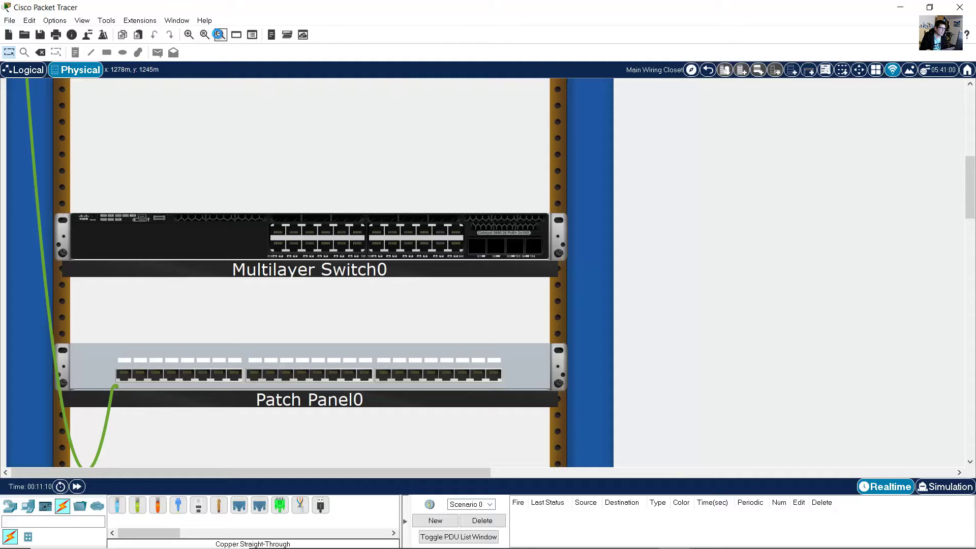
{"action": "left_click", "coordinate": [221, 34]}
{"action": "left_click", "coordinate": [221, 34]}
{"action": "scroll", "coordinate": [208, 184], "scroll_direction": "up", "scroll_amount": 10}
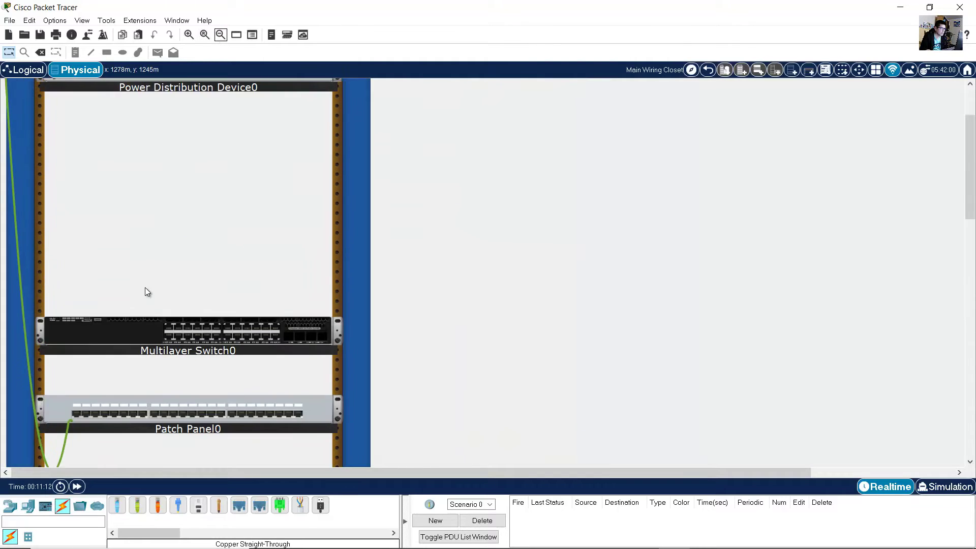
{"action": "scroll", "coordinate": [19, 172], "scroll_direction": "down", "scroll_amount": 3}
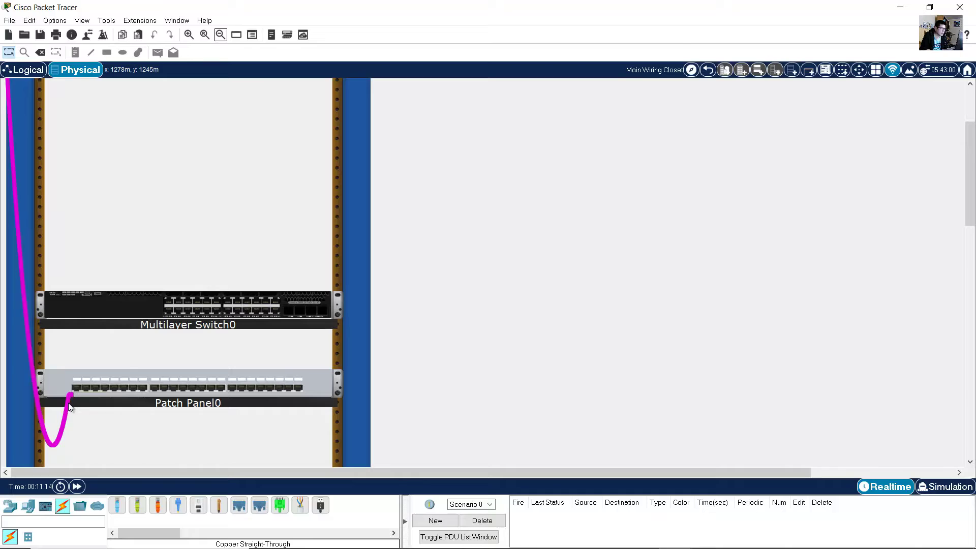
{"action": "mouse_move", "coordinate": [20, 257]}
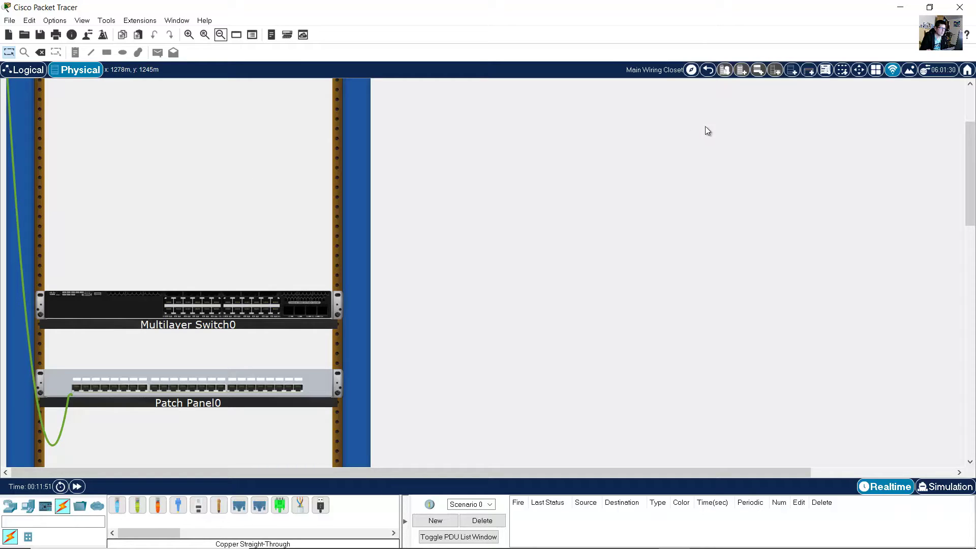
Return to the Corporate Office floor plan and place a PC near the outer wall of the upper room west of the wiring closet.
{"action": "left_click", "coordinate": [708, 71]}
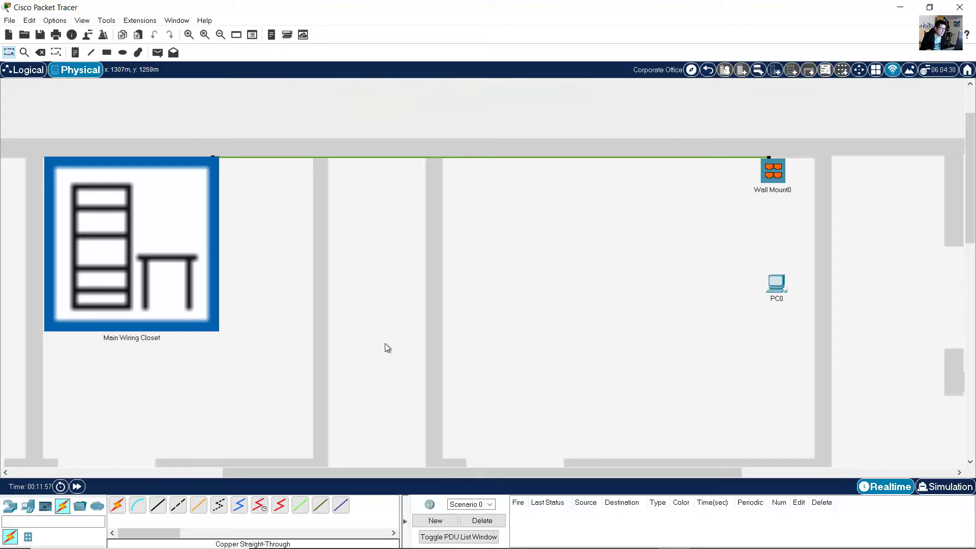
{"action": "left_click_drag", "start_coordinate": [516, 473], "coordinate": [345, 473]}
{"action": "left_click", "coordinate": [28, 506]}
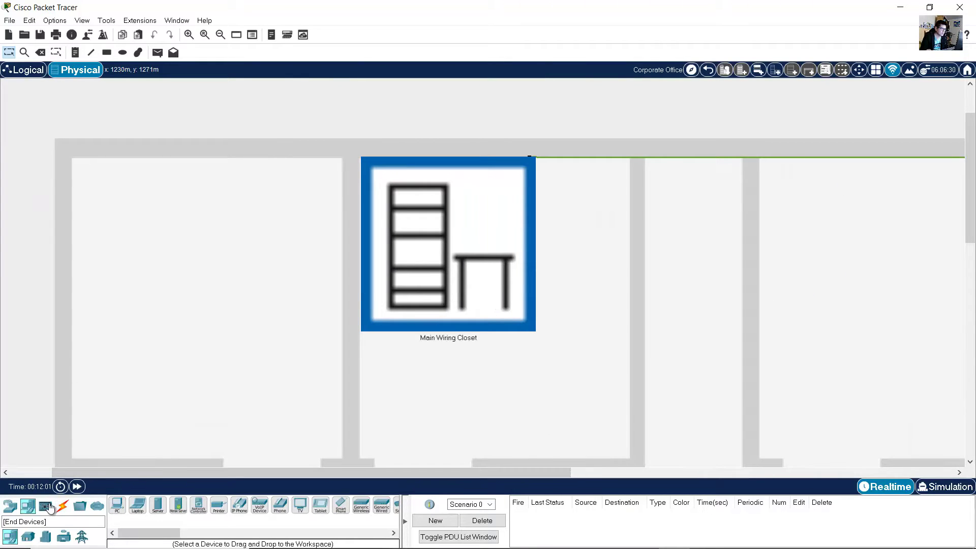
{"action": "left_click", "coordinate": [117, 505]}
{"action": "left_click", "coordinate": [91, 219]}
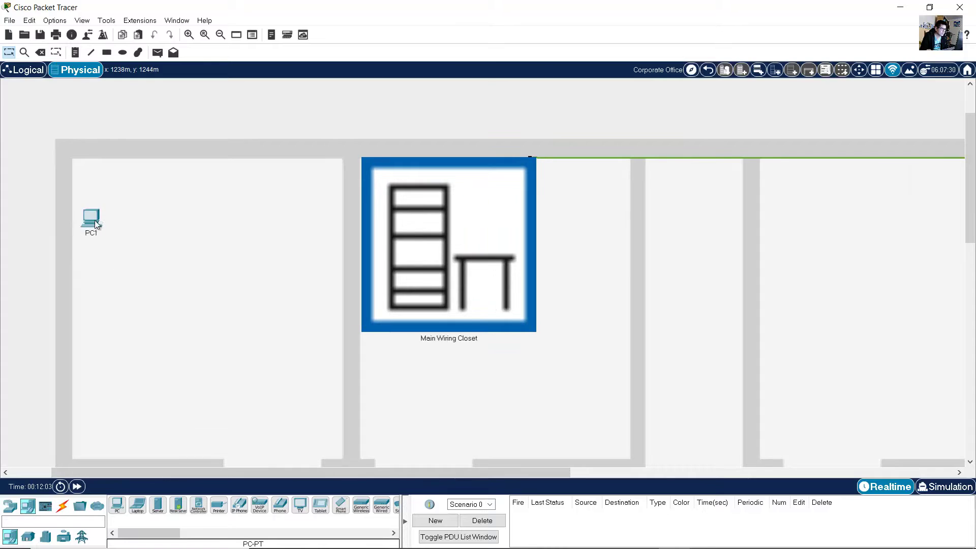
Add a copper wall mount against the upper wall of the west room, directly above PC1.
{"action": "left_click", "coordinate": [62, 506]}
{"action": "left_click", "coordinate": [30, 537]}
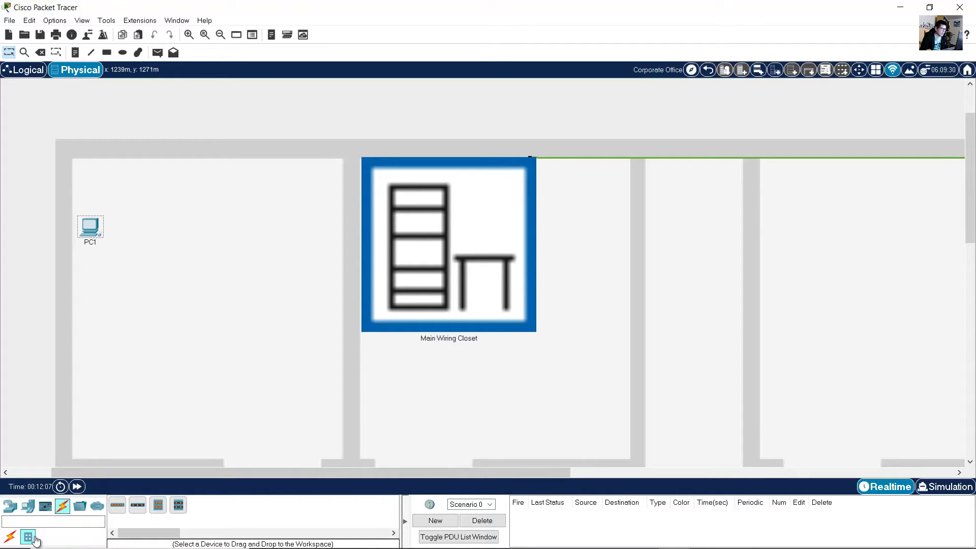
{"action": "left_click", "coordinate": [156, 505]}
{"action": "left_click", "coordinate": [94, 170]}
{"action": "left_click_drag", "start_coordinate": [88, 180], "coordinate": [94, 178]}
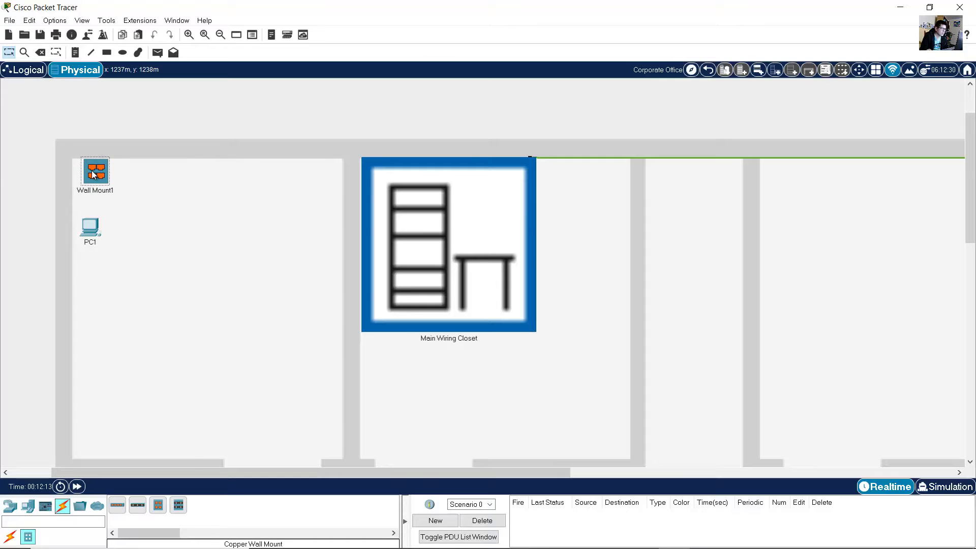
Run a copper straight-through cable from PunchDown0 on Wall Mount1 to PunchDown1 on Patch Panel0 in the wiring closet rack.
{"action": "left_click", "coordinate": [63, 505]}
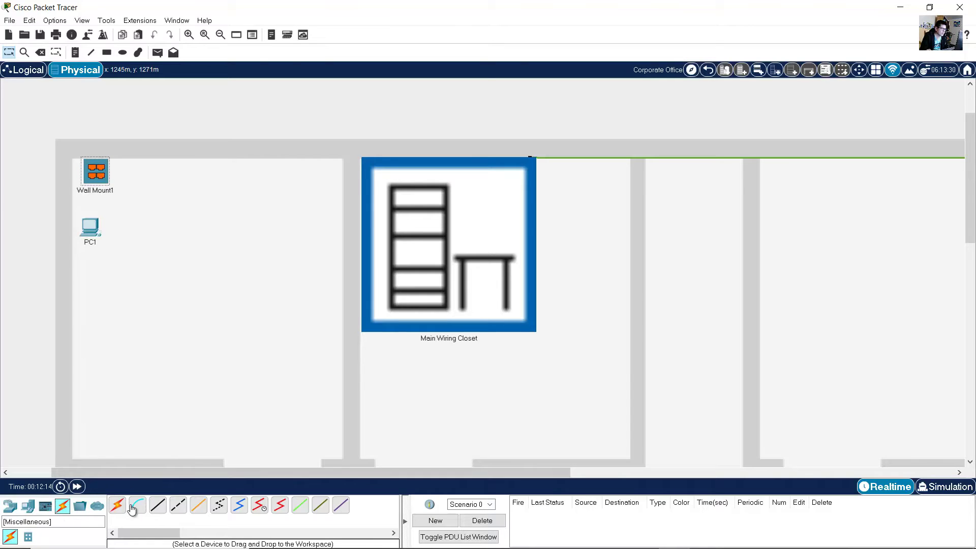
{"action": "left_click", "coordinate": [158, 505]}
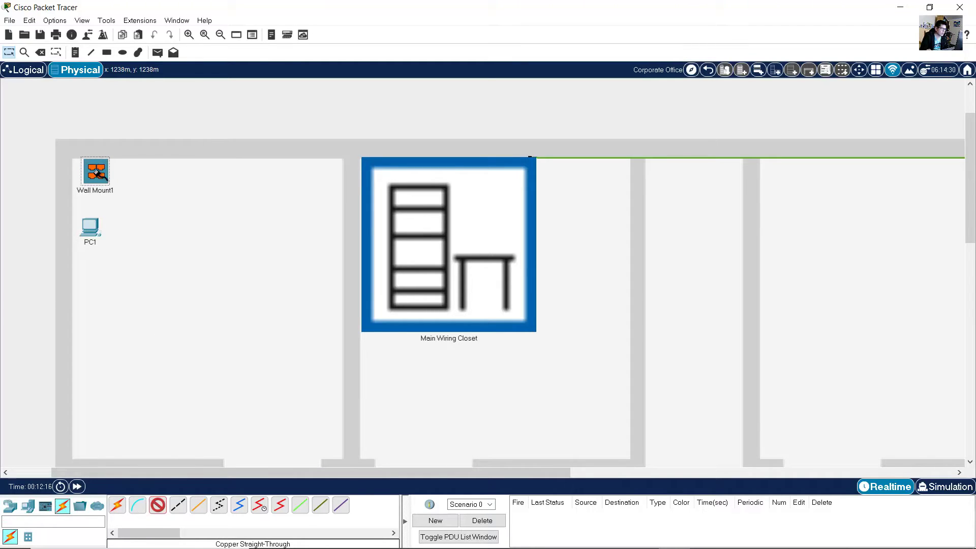
{"action": "left_click", "coordinate": [101, 176]}
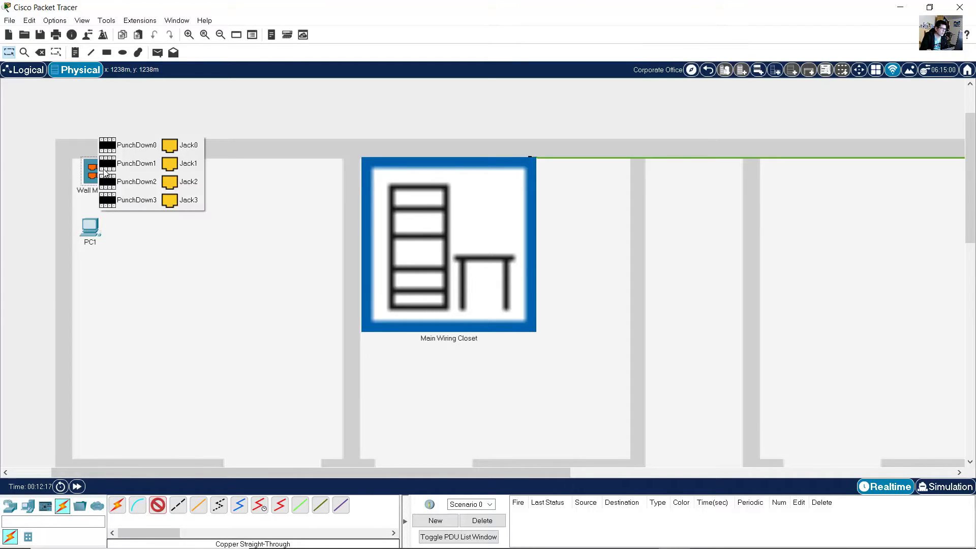
{"action": "left_click", "coordinate": [142, 144]}
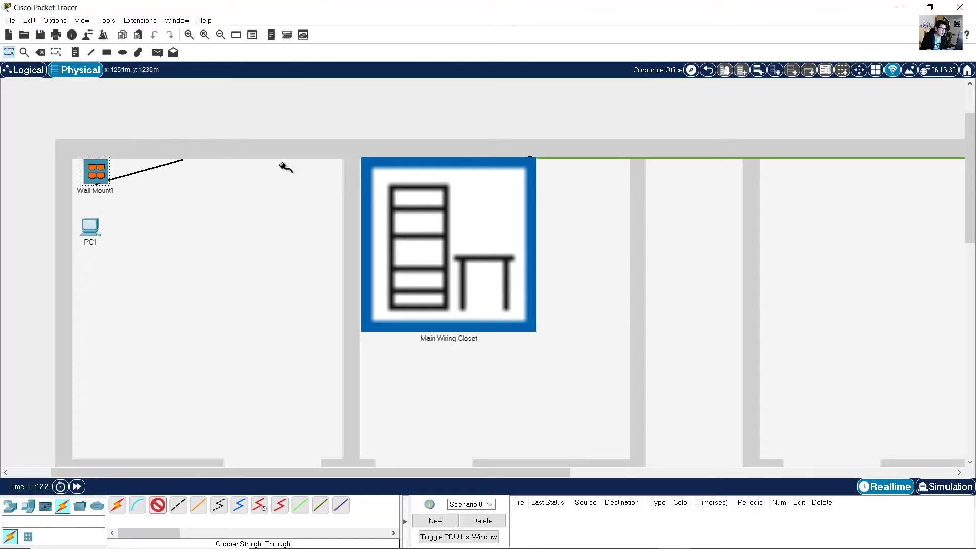
{"action": "left_click", "coordinate": [424, 196]}
{"action": "mouse_move", "coordinate": [458, 203]}
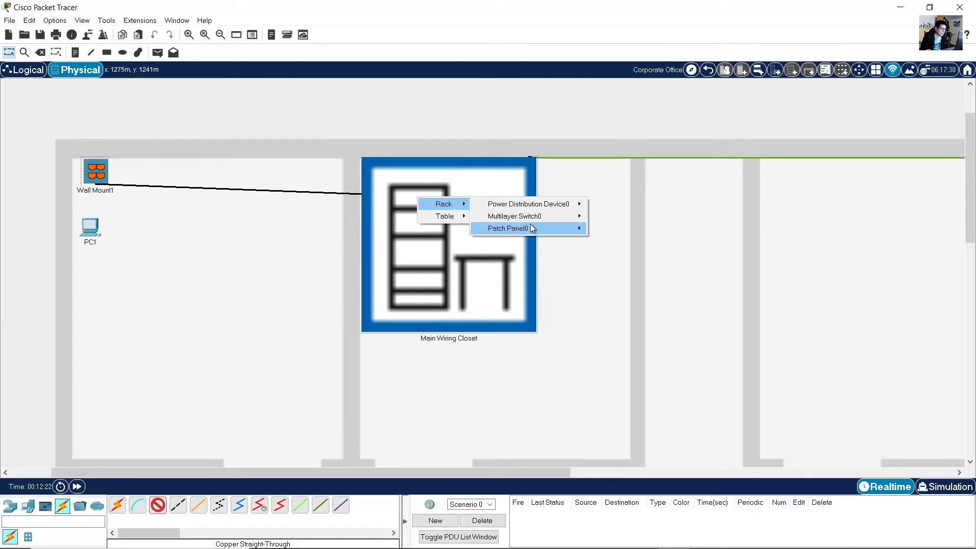
{"action": "mouse_move", "coordinate": [562, 229]}
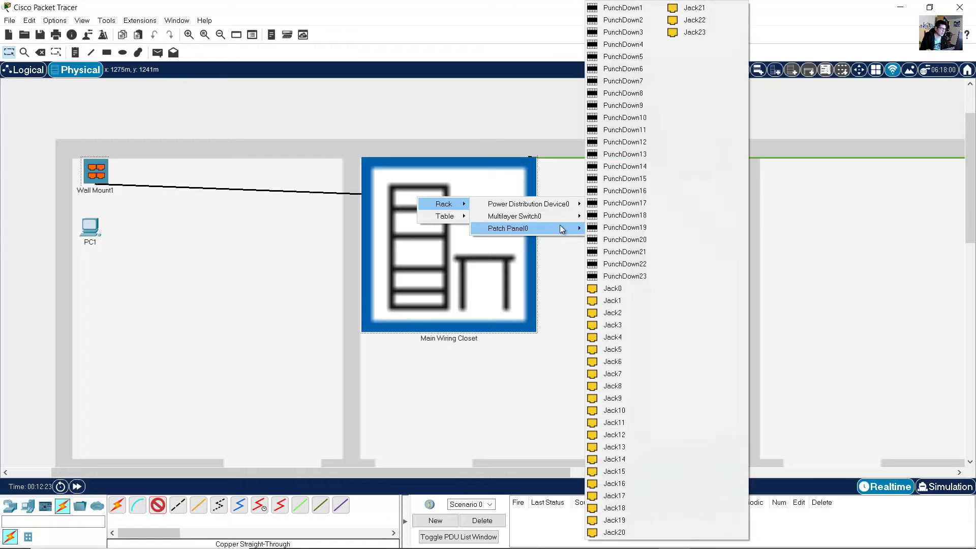
{"action": "left_click", "coordinate": [642, 11]}
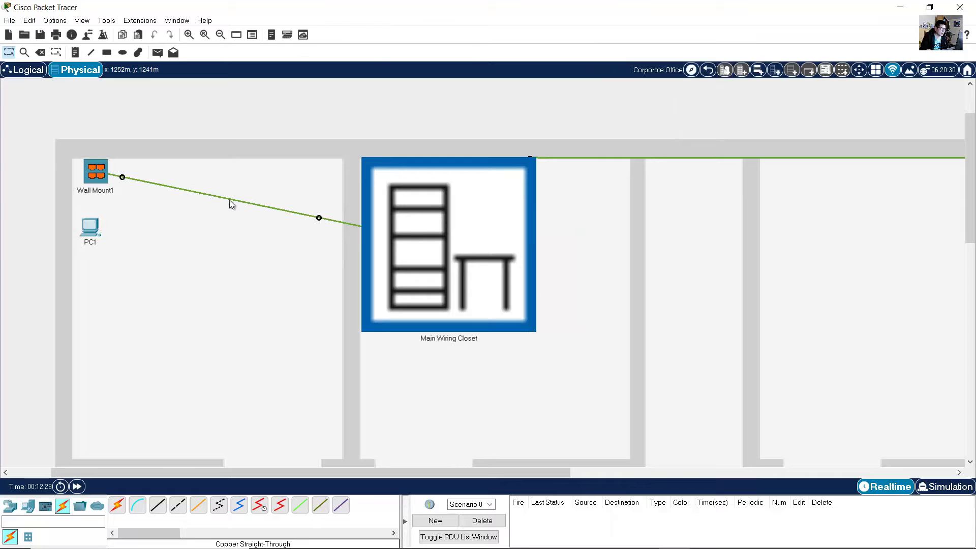
Add two bend points to the Wall Mount1 cable and route it along the upper wall from the wall mount to the wiring closet.
{"action": "right_click", "coordinate": [261, 206]}
{"action": "left_click", "coordinate": [284, 212]}
{"action": "left_click_drag", "start_coordinate": [261, 206], "coordinate": [367, 159]}
{"action": "right_click", "coordinate": [156, 170]}
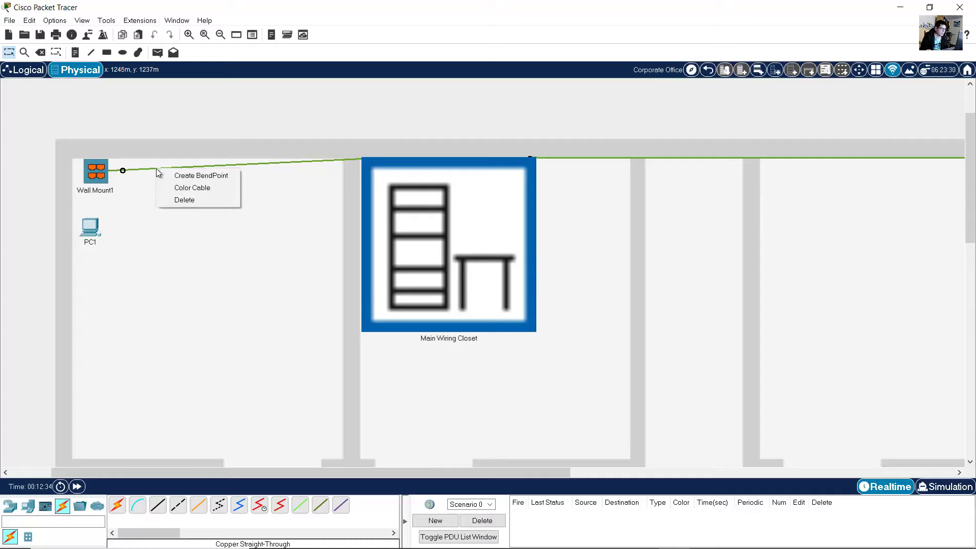
{"action": "left_click", "coordinate": [167, 176]}
{"action": "left_click_drag", "start_coordinate": [155, 169], "coordinate": [102, 157]}
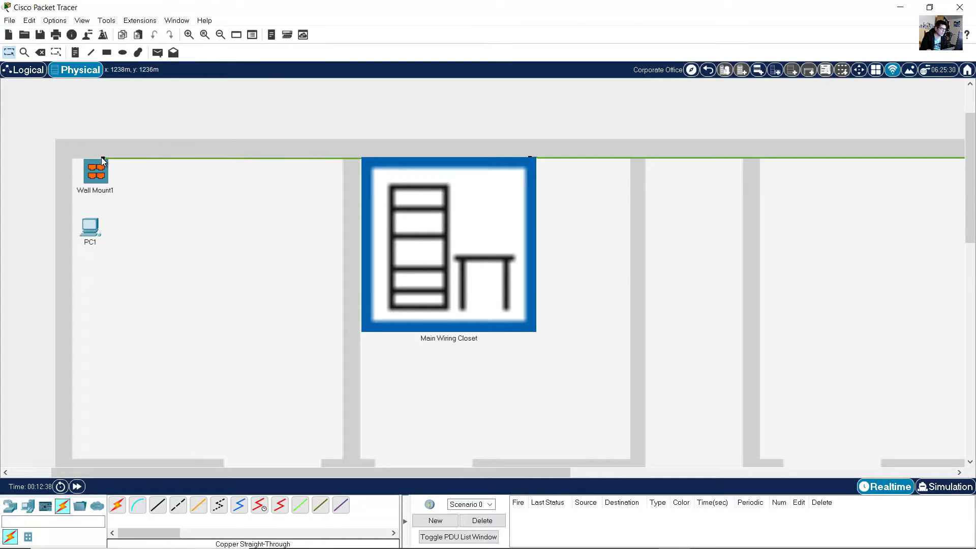
Align PC1 beneath Wall Mount1 and connect it to the wall mount's Jack0 with a copper straight-through cable.
{"action": "left_click", "coordinate": [100, 233]}
{"action": "left_click_drag", "start_coordinate": [100, 233], "coordinate": [106, 236]}
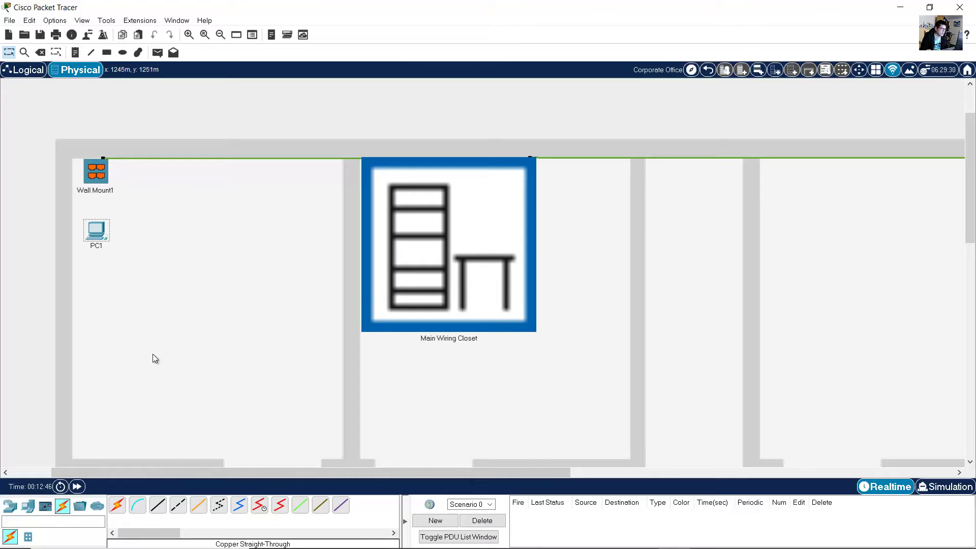
{"action": "left_click", "coordinate": [158, 505]}
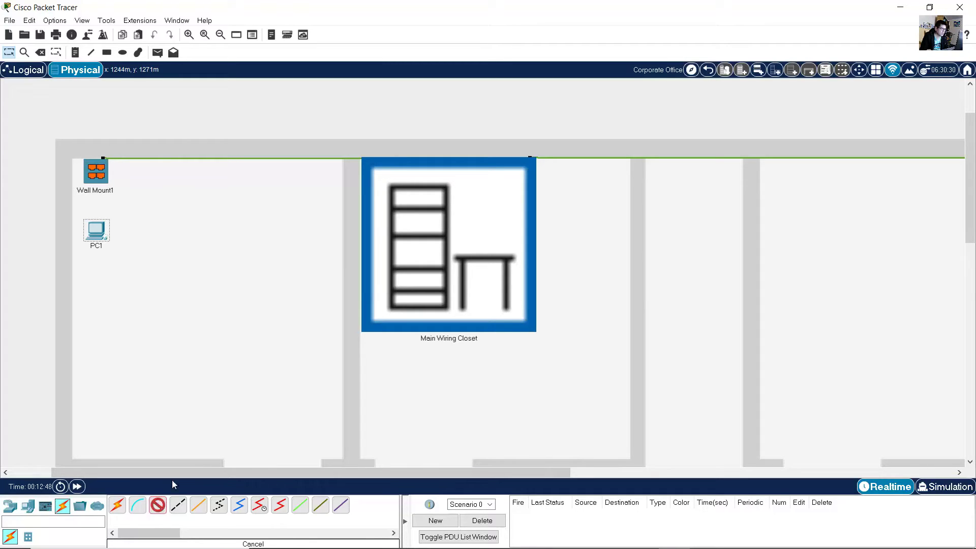
{"action": "left_click", "coordinate": [158, 505]}
{"action": "left_click", "coordinate": [160, 508]}
{"action": "left_click", "coordinate": [101, 232]}
{"action": "left_click", "coordinate": [146, 278]}
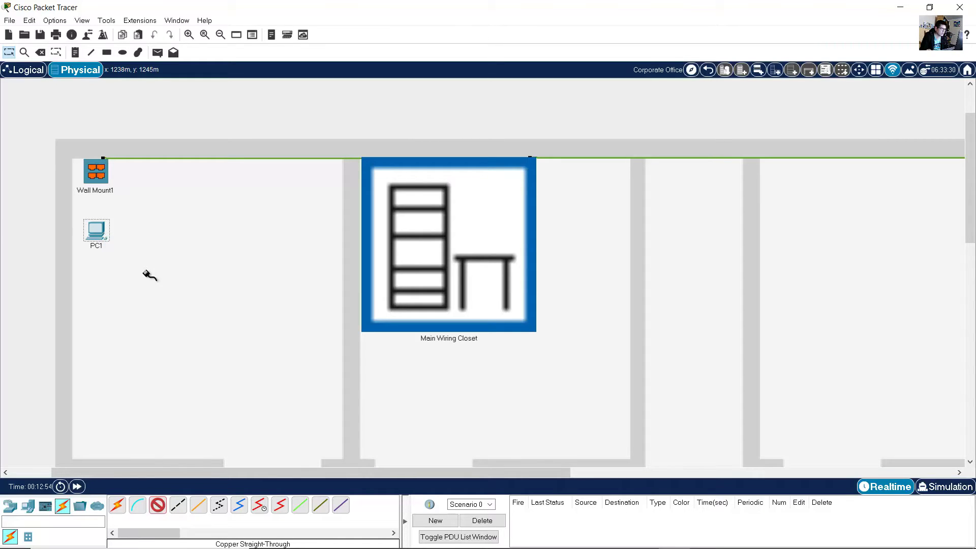
{"action": "left_click", "coordinate": [96, 171]}
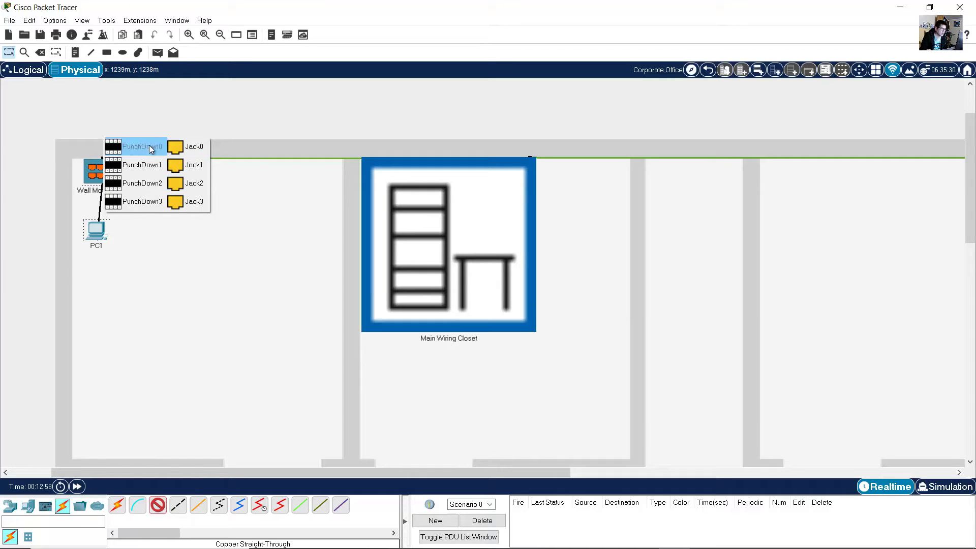
{"action": "left_click", "coordinate": [195, 146]}
{"action": "left_click_drag", "start_coordinate": [102, 245], "coordinate": [97, 264]}
Connect Wall Mount0's Jack0 to PC0's FastEthernet0 with a copper straight-through cable and align PC0 directly beneath the wall mount.
{"action": "left_click_drag", "start_coordinate": [269, 471], "coordinate": [589, 450]}
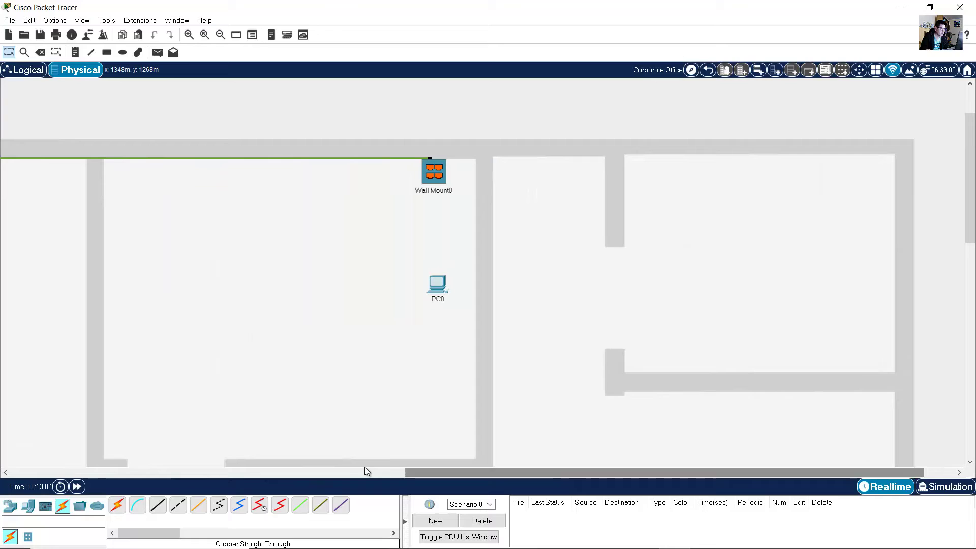
{"action": "left_click", "coordinate": [158, 505]}
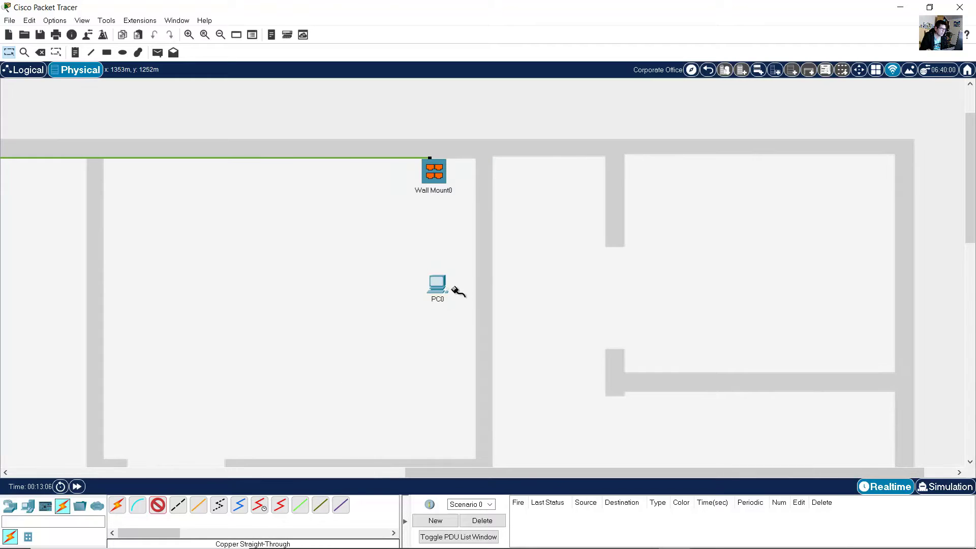
{"action": "left_click", "coordinate": [440, 177]}
{"action": "left_click", "coordinate": [518, 150]}
{"action": "left_click", "coordinate": [446, 291]}
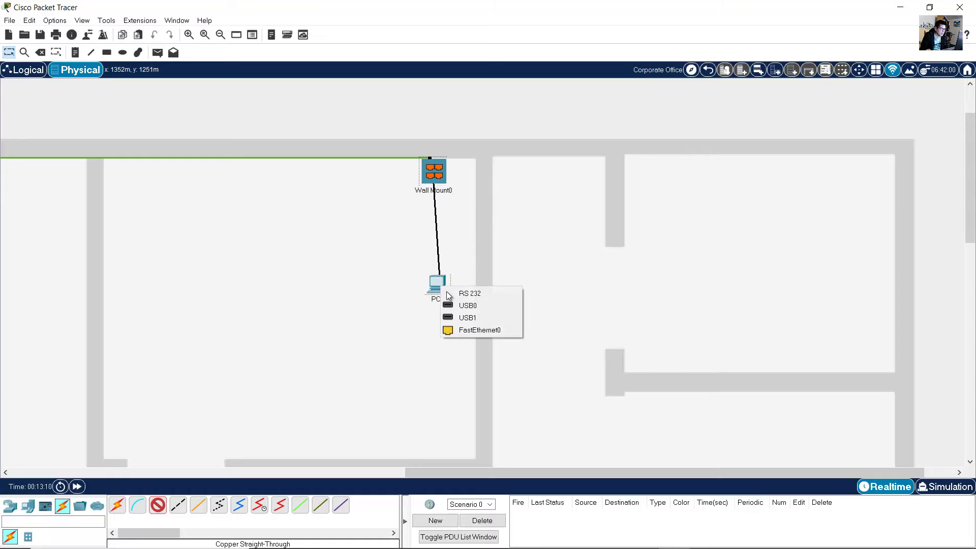
{"action": "left_click", "coordinate": [474, 329]}
{"action": "left_click_drag", "start_coordinate": [434, 277], "coordinate": [433, 271]}
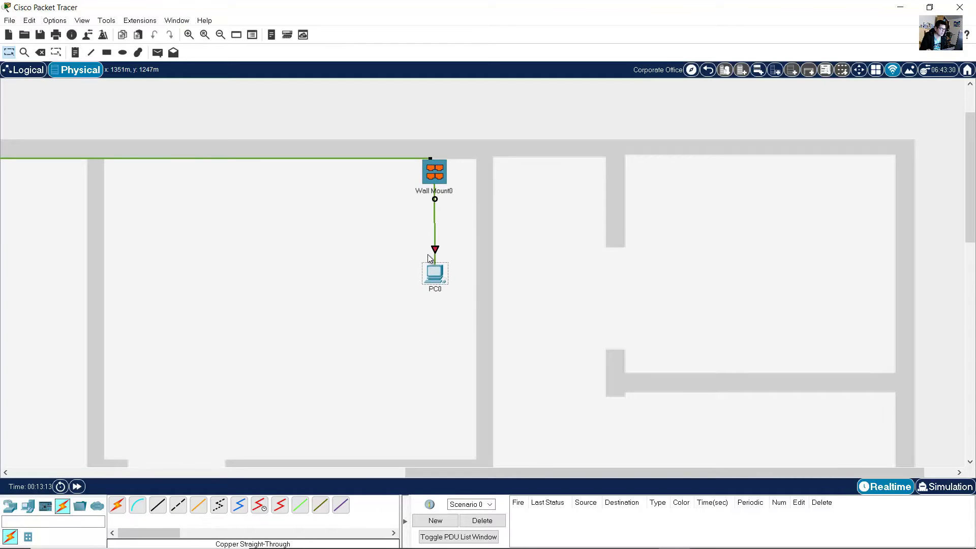
In the Main Wiring Closet, run a copper straight-through cable from Patch Panel0's Jack0 to the first GigabitEthernet port of Multilayer Switch0.
{"action": "left_click_drag", "start_coordinate": [449, 472], "coordinate": [149, 472]}
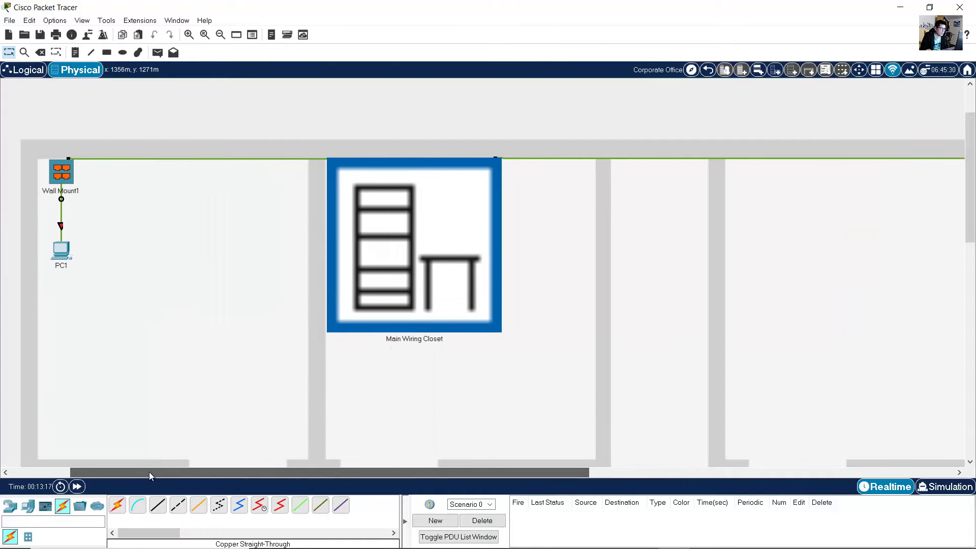
{"action": "left_click", "coordinate": [425, 247]}
{"action": "scroll", "coordinate": [391, 244], "scroll_direction": "up", "scroll_amount": 3}
{"action": "scroll", "coordinate": [384, 265], "scroll_direction": "up", "scroll_amount": 3}
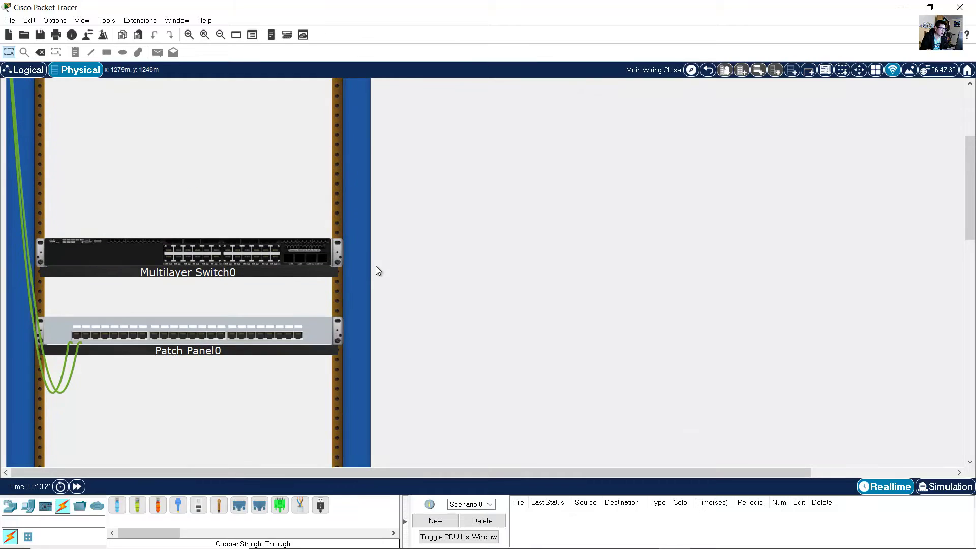
{"action": "left_click", "coordinate": [188, 34]}
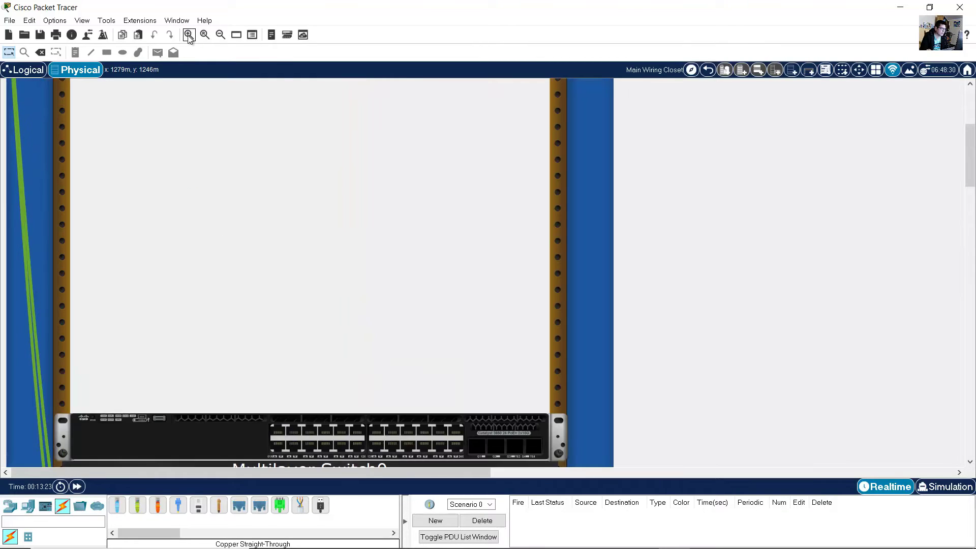
{"action": "scroll", "coordinate": [347, 200], "scroll_direction": "down", "scroll_amount": 2}
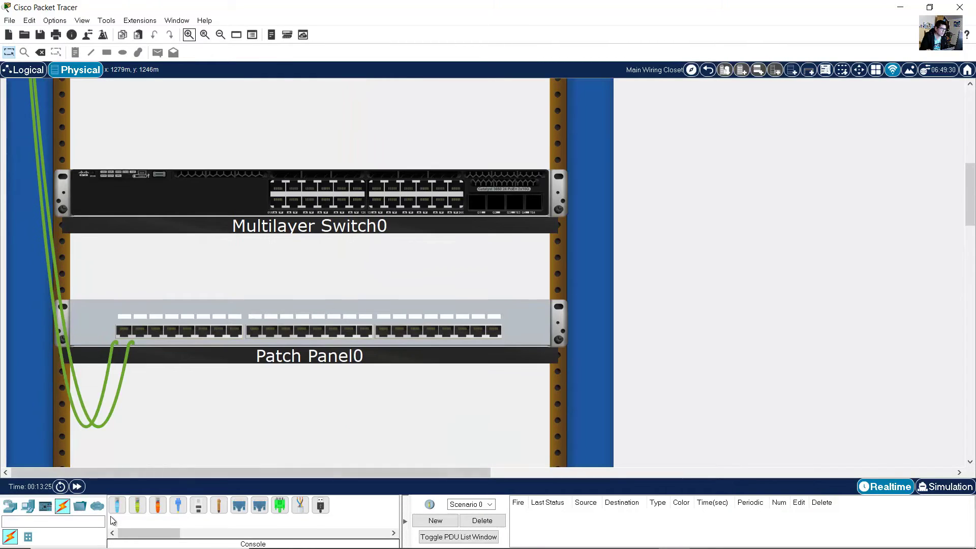
{"action": "left_click", "coordinate": [142, 507]}
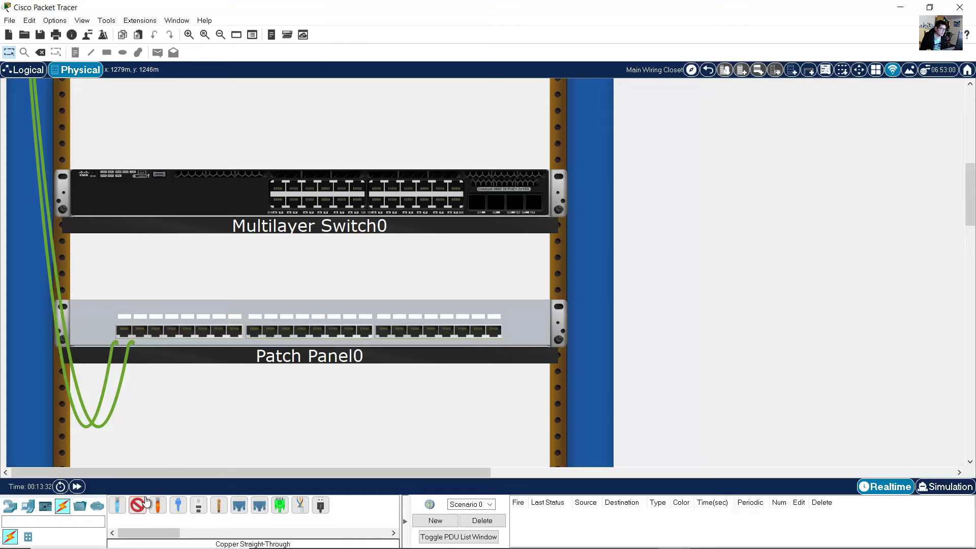
{"action": "left_click", "coordinate": [124, 332]}
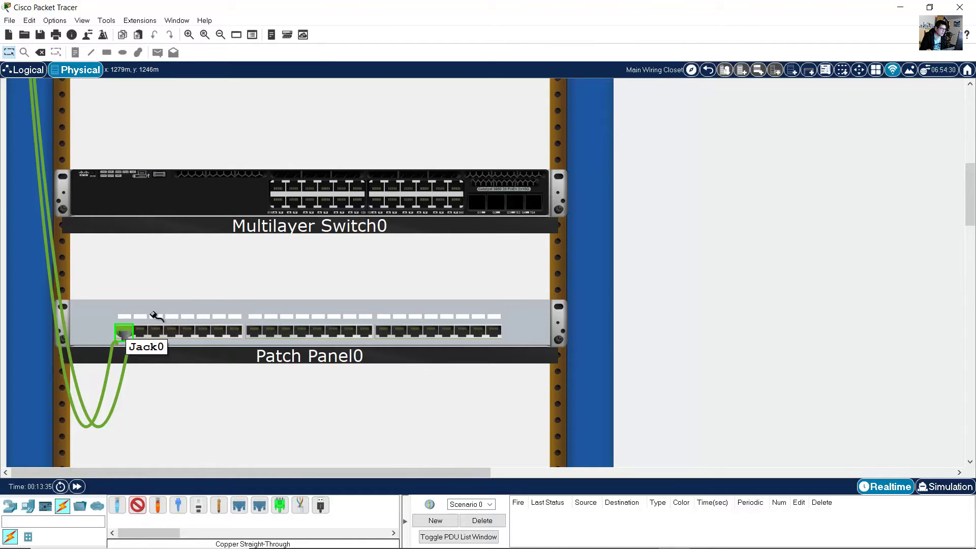
{"action": "left_click", "coordinate": [277, 190]}
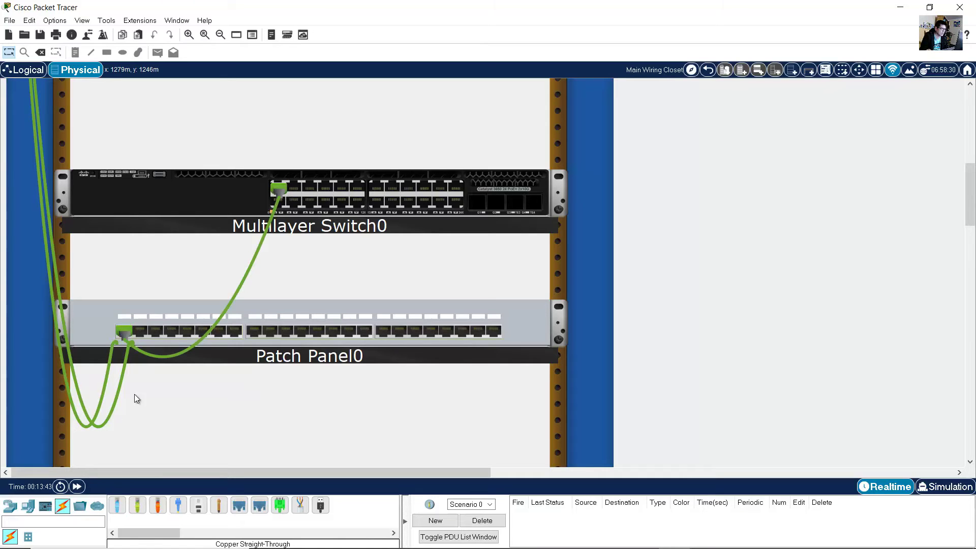
Cable Patch Panel0's second jack to GigabitEthernet1/0/2 on Multilayer Switch0, and check both PCs' link lights on the Corporate Office floor.
{"action": "left_click", "coordinate": [138, 506]}
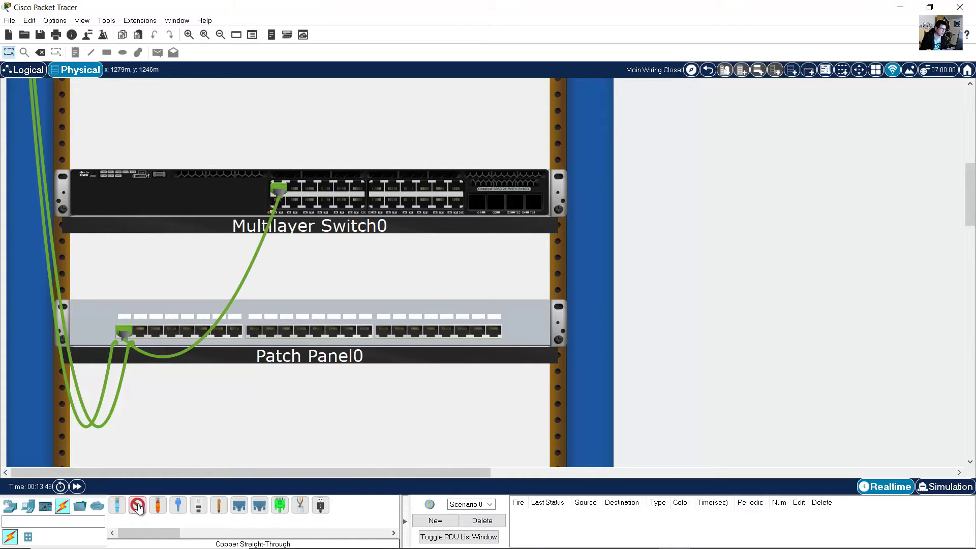
{"action": "left_click", "coordinate": [138, 333]}
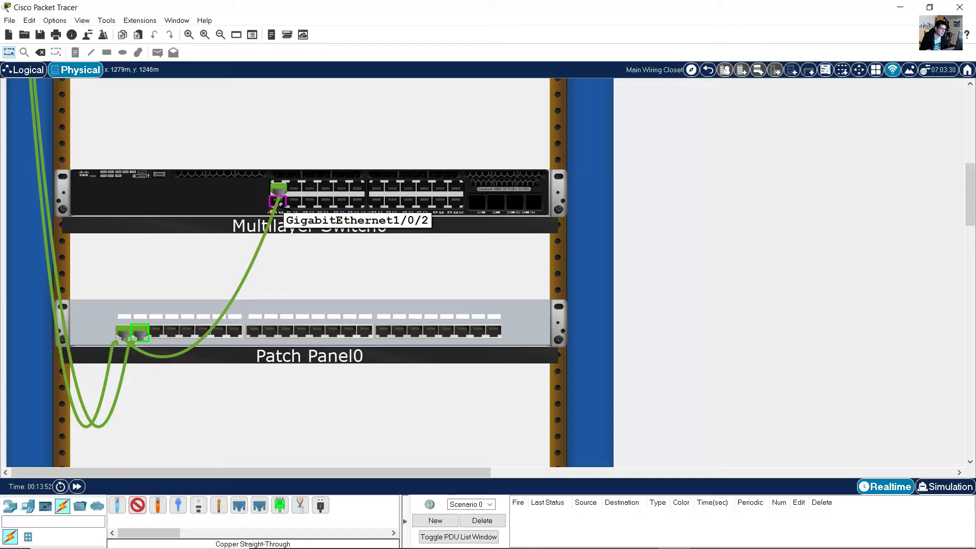
{"action": "left_click", "coordinate": [279, 203]}
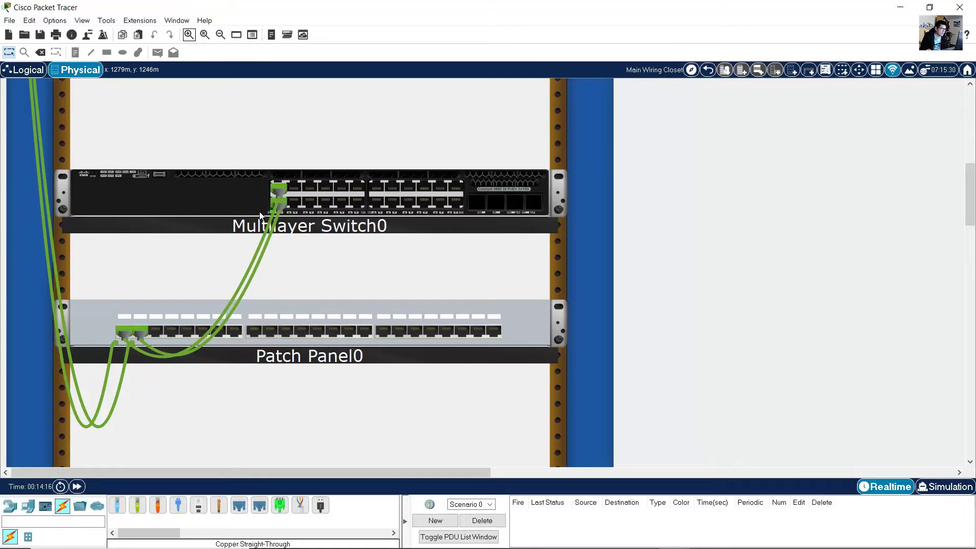
{"action": "left_click", "coordinate": [707, 71]}
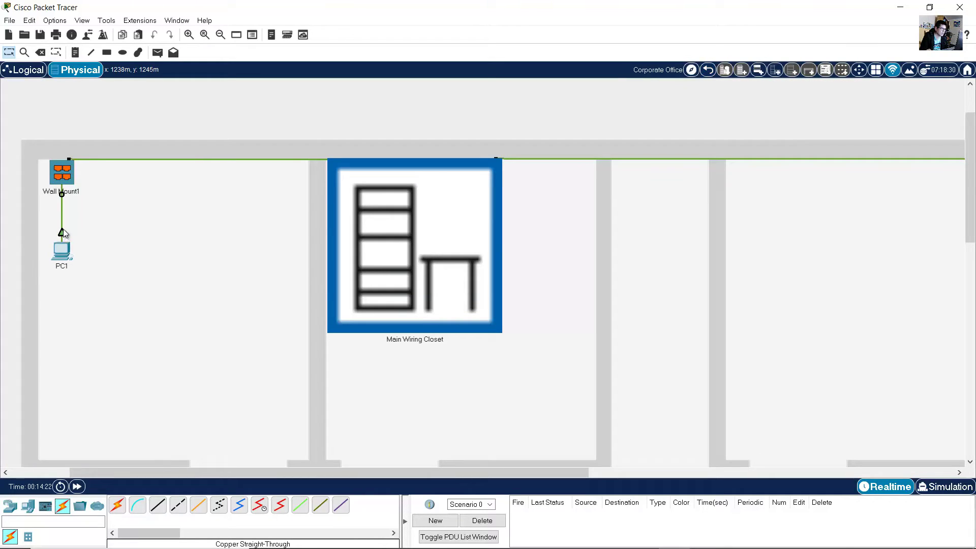
{"action": "left_click_drag", "start_coordinate": [402, 472], "coordinate": [783, 471]}
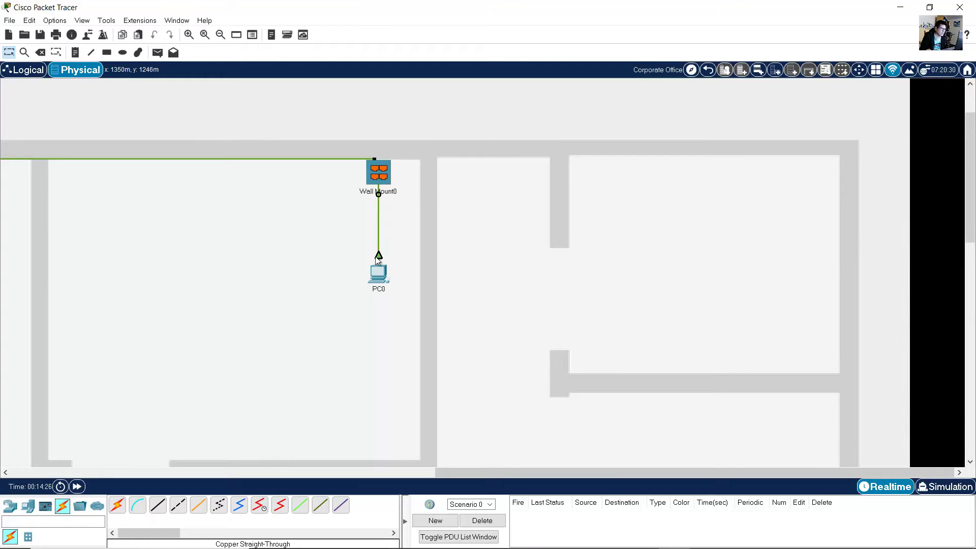
{"action": "left_click_drag", "start_coordinate": [479, 471], "coordinate": [150, 471]}
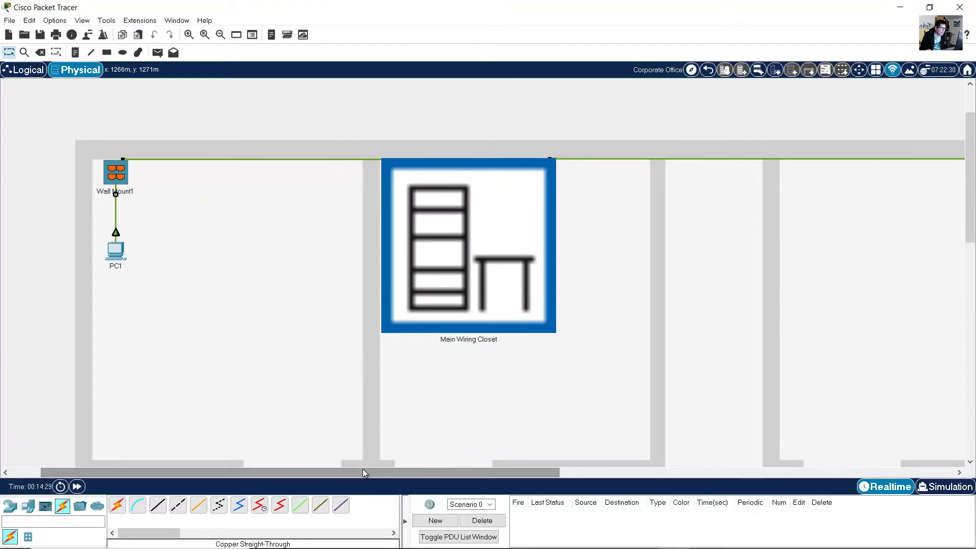
{"action": "left_click_drag", "start_coordinate": [362, 469], "coordinate": [382, 470]}
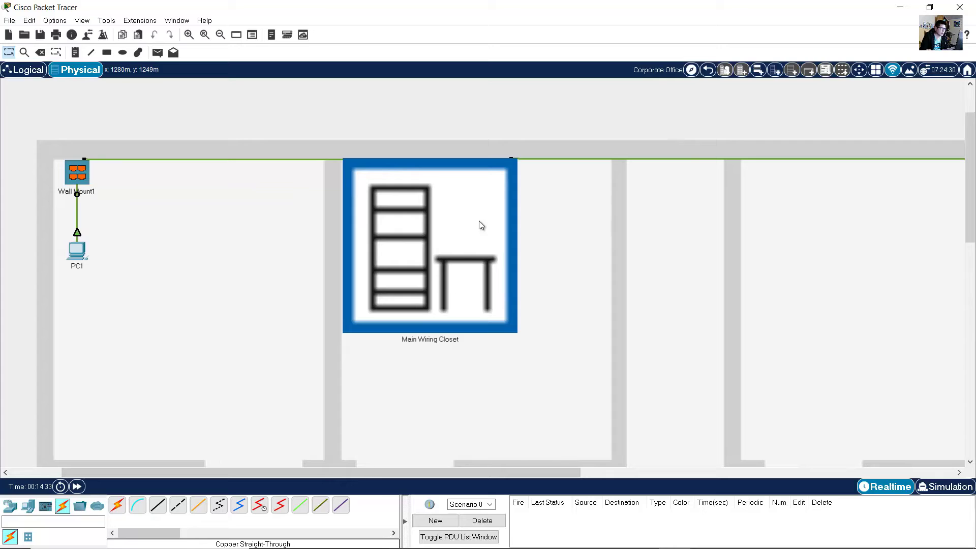
Create a second building named Office Building in Home City, place it east of Corporate Office, and open it.
{"action": "left_click", "coordinate": [707, 70]}
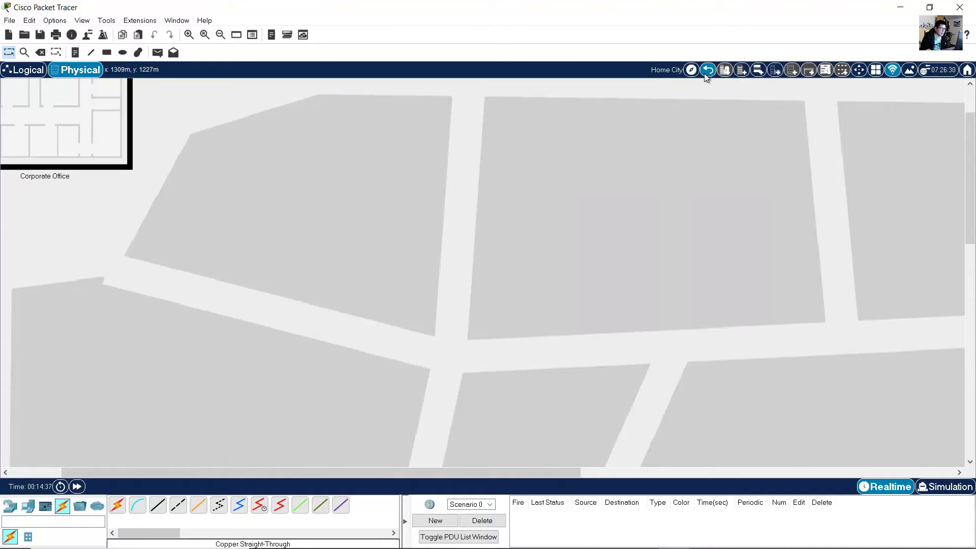
{"action": "scroll", "coordinate": [227, 218], "scroll_direction": "up", "scroll_amount": 3}
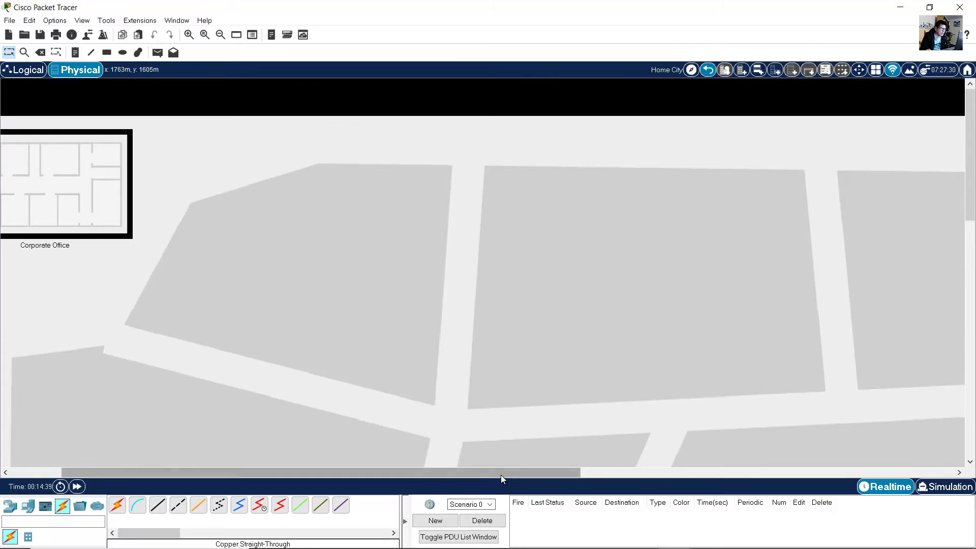
{"action": "left_click_drag", "start_coordinate": [501, 472], "coordinate": [367, 466]}
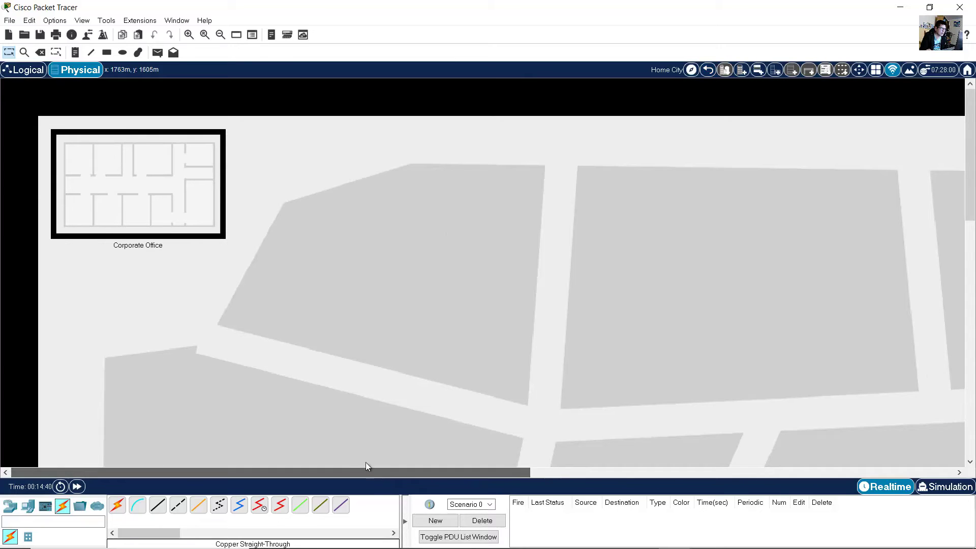
{"action": "left_click", "coordinate": [744, 72]}
{"action": "left_click_drag", "start_coordinate": [182, 193], "coordinate": [460, 190]}
{"action": "double_click", "coordinate": [461, 193]}
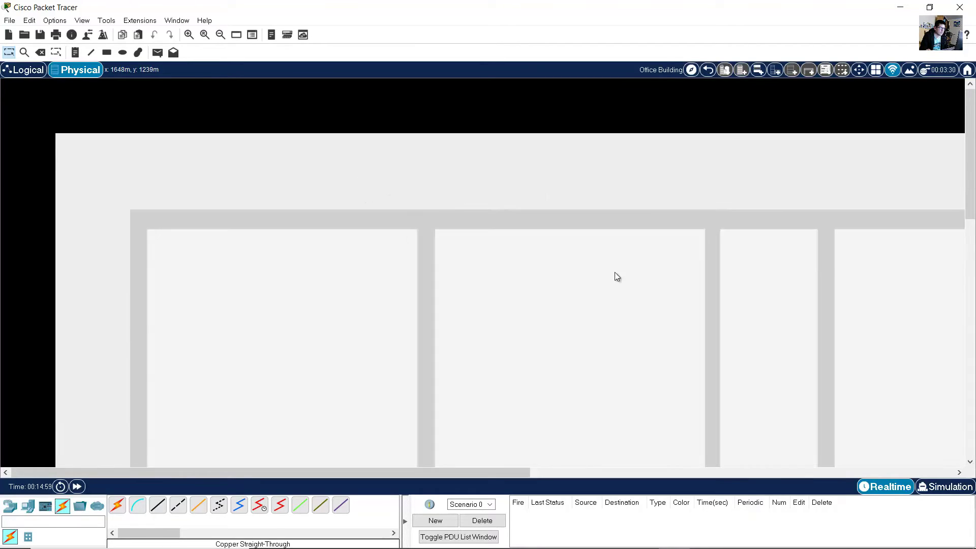
Add a closet named Wiring Closet to the Office Building and place it in the upper-left corner of the northwest room.
{"action": "scroll", "coordinate": [618, 274], "scroll_direction": "down", "scroll_amount": 5}
{"action": "left_click", "coordinate": [221, 35]}
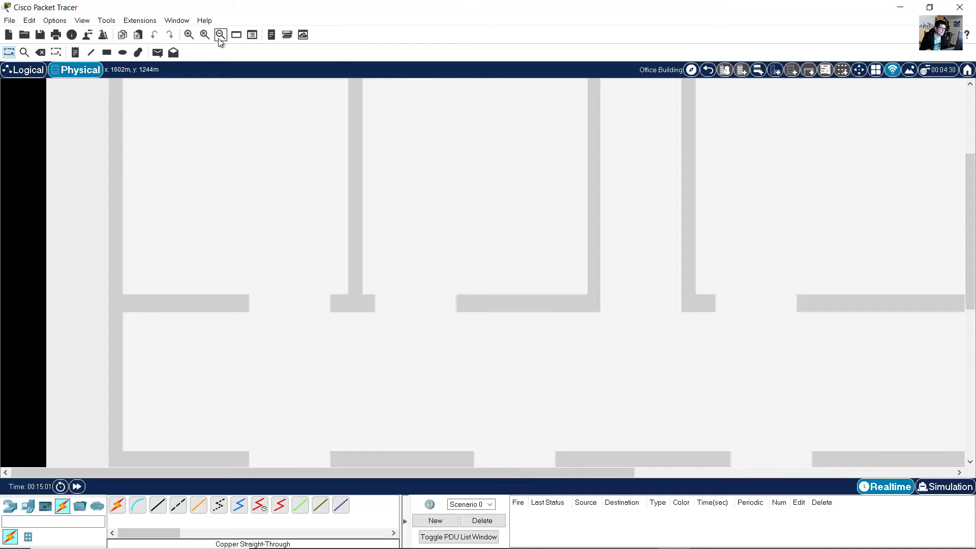
{"action": "left_click", "coordinate": [220, 34]}
{"action": "scroll", "coordinate": [700, 157], "scroll_direction": "up", "scroll_amount": 2}
{"action": "scroll", "coordinate": [732, 117], "scroll_direction": "down", "scroll_amount": 2}
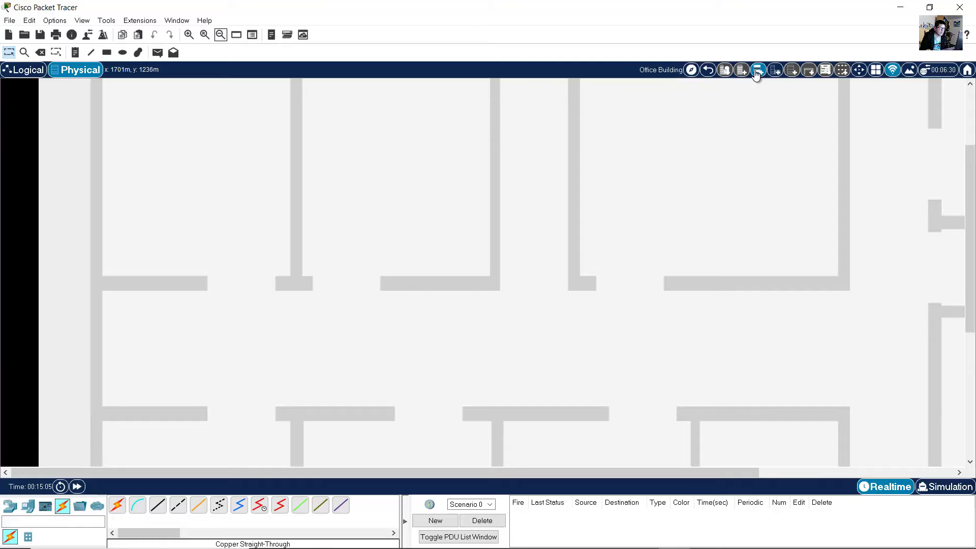
{"action": "scroll", "coordinate": [759, 94], "scroll_direction": "up", "scroll_amount": 2}
{"action": "scroll", "coordinate": [827, 129], "scroll_direction": "down", "scroll_amount": 1}
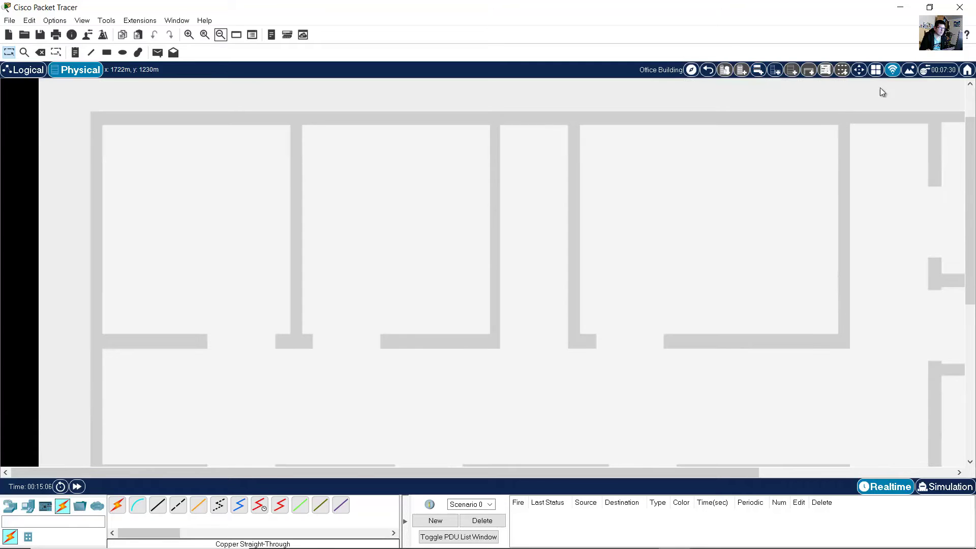
{"action": "scroll", "coordinate": [879, 87], "scroll_direction": "up", "scroll_amount": 1}
{"action": "left_click", "coordinate": [775, 73]}
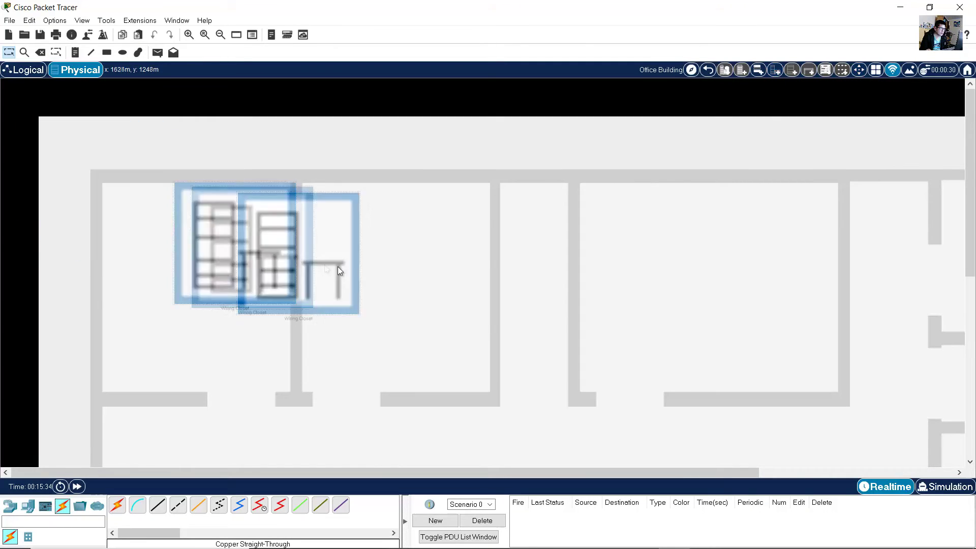
Add a PC in the room east of the Wiring Closet with a copper wall mount against the upper wall directly above it.
{"action": "left_click", "coordinate": [29, 506]}
{"action": "left_click_drag", "start_coordinate": [118, 504], "coordinate": [464, 204]}
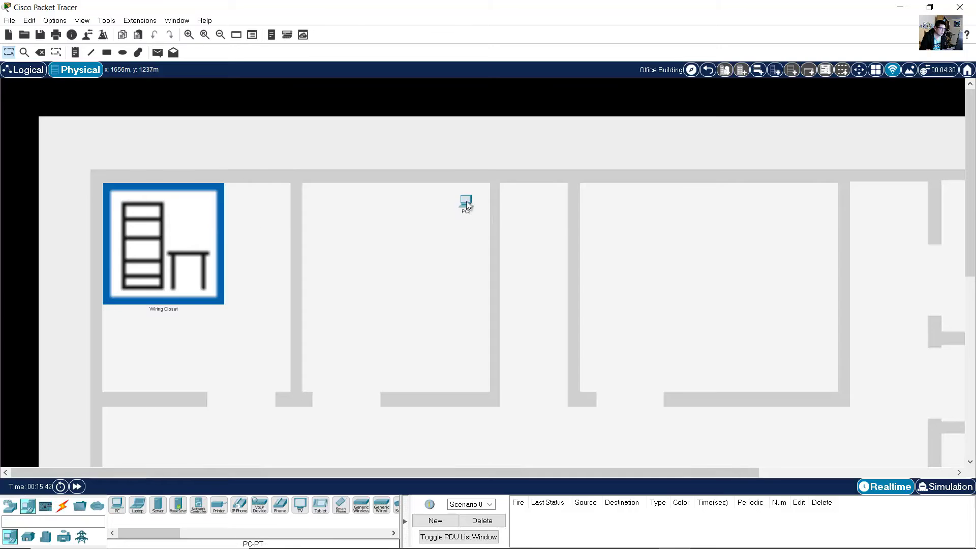
{"action": "scroll", "coordinate": [464, 213], "scroll_direction": "up", "scroll_amount": 1}
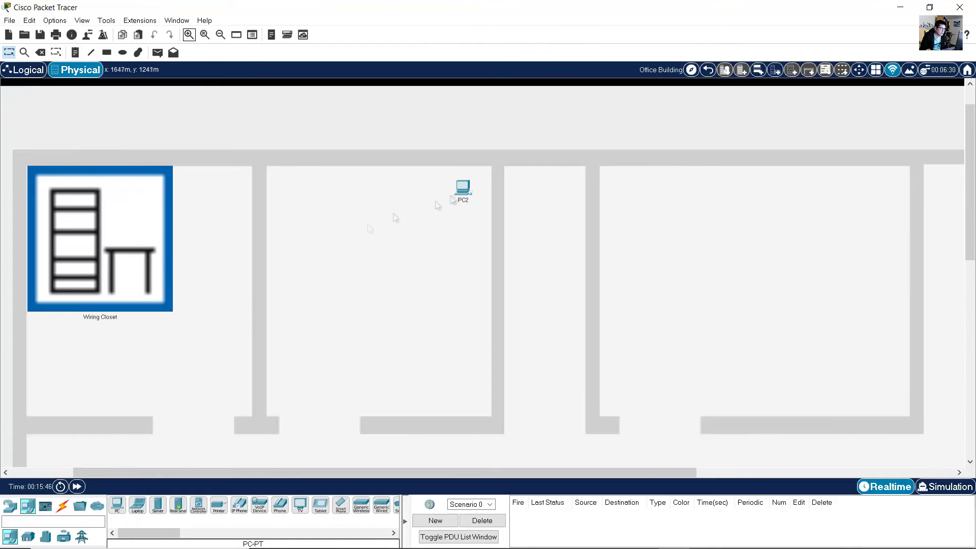
{"action": "left_click", "coordinate": [62, 505]}
{"action": "left_click", "coordinate": [28, 537]}
{"action": "left_click_drag", "start_coordinate": [158, 505], "coordinate": [464, 174]}
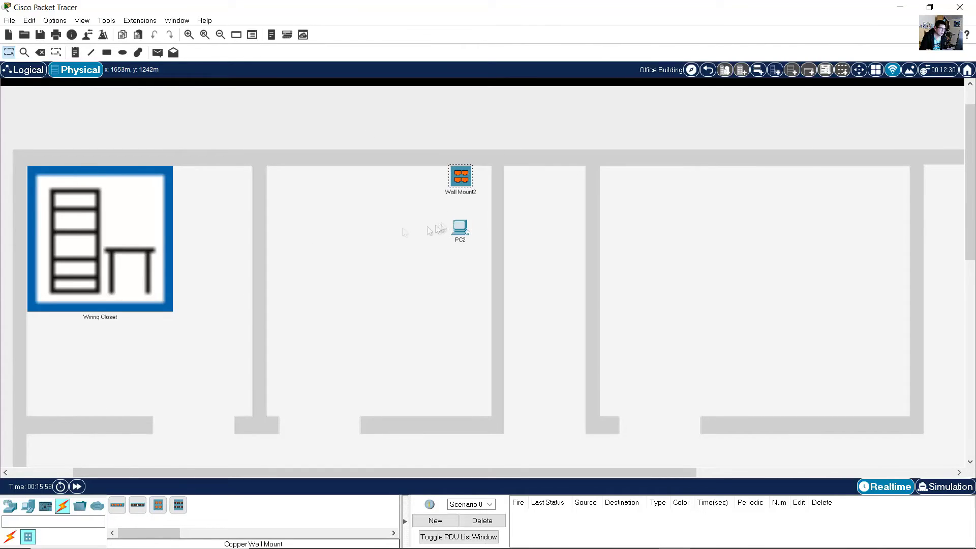
Add another PC in the large east room with a copper wall mount against the lower wall directly beneath it.
{"action": "scroll", "coordinate": [447, 236], "scroll_direction": "down", "scroll_amount": 3}
{"action": "left_click", "coordinate": [28, 505]}
{"action": "left_click", "coordinate": [117, 505]}
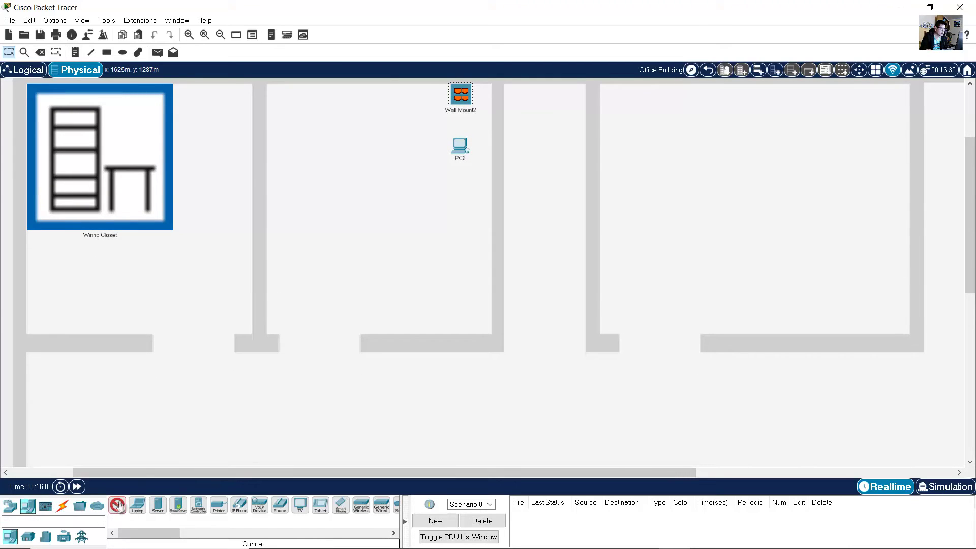
{"action": "left_click", "coordinate": [818, 261]}
{"action": "left_click", "coordinate": [62, 505]}
{"action": "left_click", "coordinate": [28, 537]}
{"action": "left_click", "coordinate": [158, 505]}
{"action": "left_click", "coordinate": [817, 323]}
Add a rack in the Wiring Closet, install a 3650-24PS multilayer switch in it, and open the switch's device window.
{"action": "left_click", "coordinate": [116, 159]}
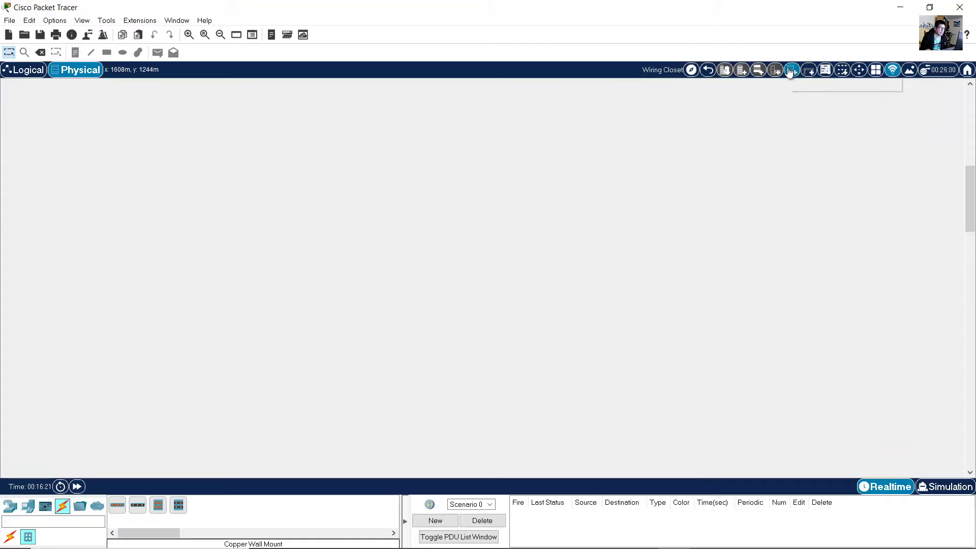
{"action": "left_click", "coordinate": [28, 537]}
{"action": "left_click", "coordinate": [199, 505]}
{"action": "left_click", "coordinate": [254, 371]}
{"action": "scroll", "coordinate": [360, 306], "scroll_direction": "down", "scroll_amount": 1}
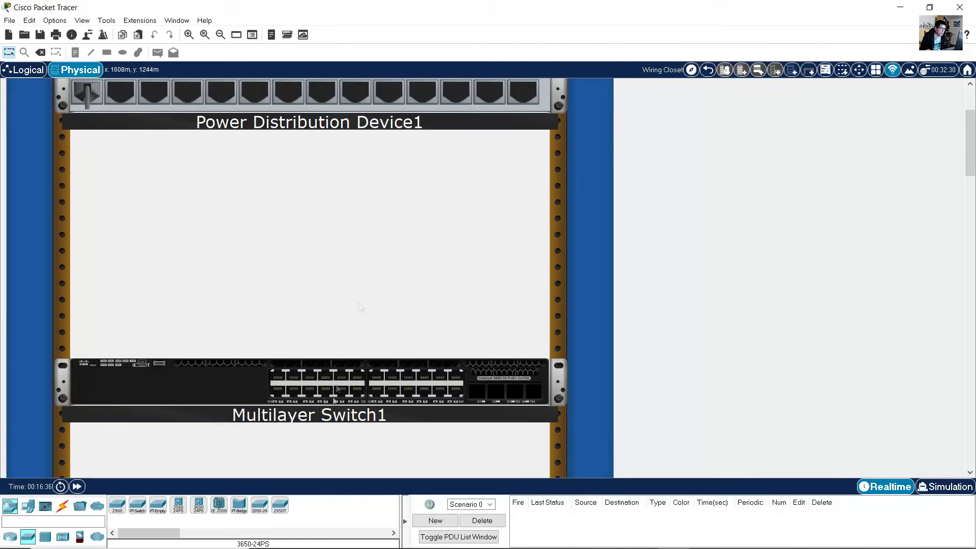
{"action": "left_click", "coordinate": [222, 387]}
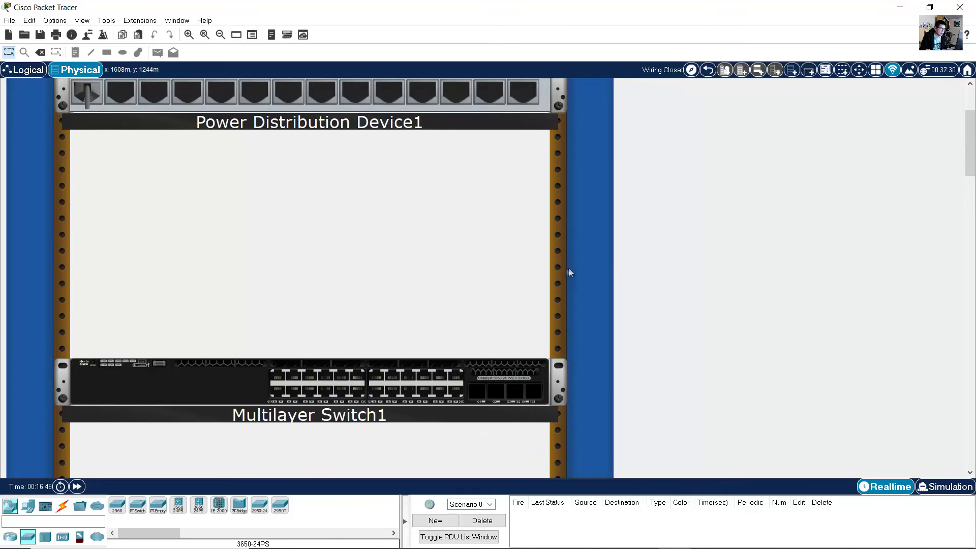
Mount a copper patch panel below Multilayer Switch1 in the rack and return to the Office Building floor.
{"action": "scroll", "coordinate": [569, 273], "scroll_direction": "down", "scroll_amount": 1}
{"action": "left_click", "coordinate": [63, 505]}
{"action": "left_click", "coordinate": [28, 536]}
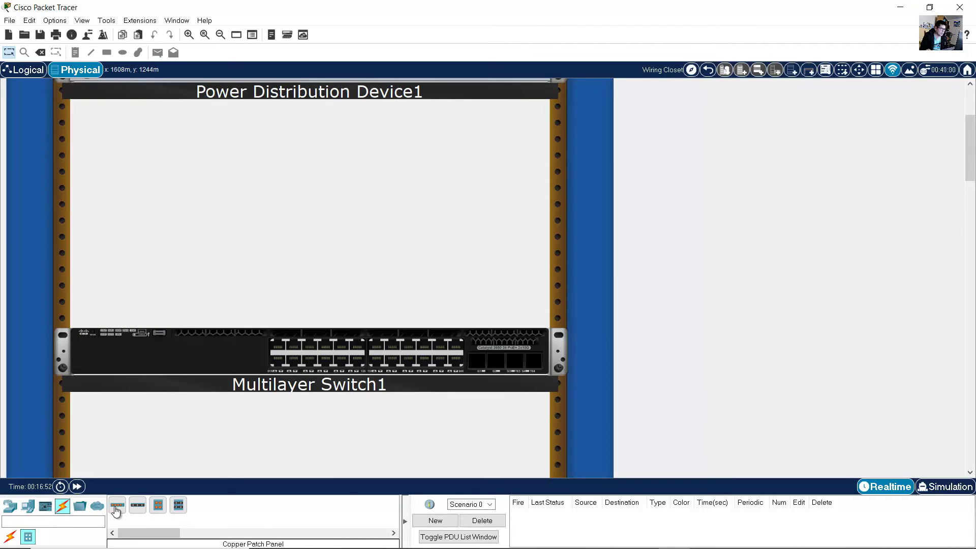
{"action": "left_click", "coordinate": [158, 505]}
{"action": "scroll", "coordinate": [317, 356], "scroll_direction": "down", "scroll_amount": 2}
{"action": "left_click", "coordinate": [317, 357]}
{"action": "left_click", "coordinate": [708, 69]}
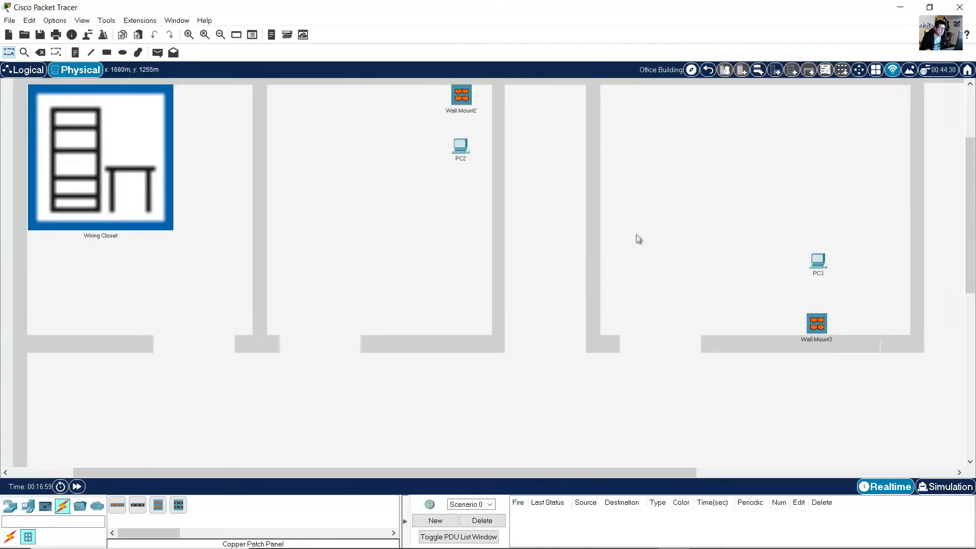
Run a copper straight-through cable from PunchDown0 of Wall Mount2 to Patch Panel1 in the Wiring Closet rack.
{"action": "left_click", "coordinate": [9, 537]}
{"action": "left_click", "coordinate": [177, 504]}
{"action": "left_click", "coordinate": [461, 153]}
{"action": "left_click", "coordinate": [495, 115]}
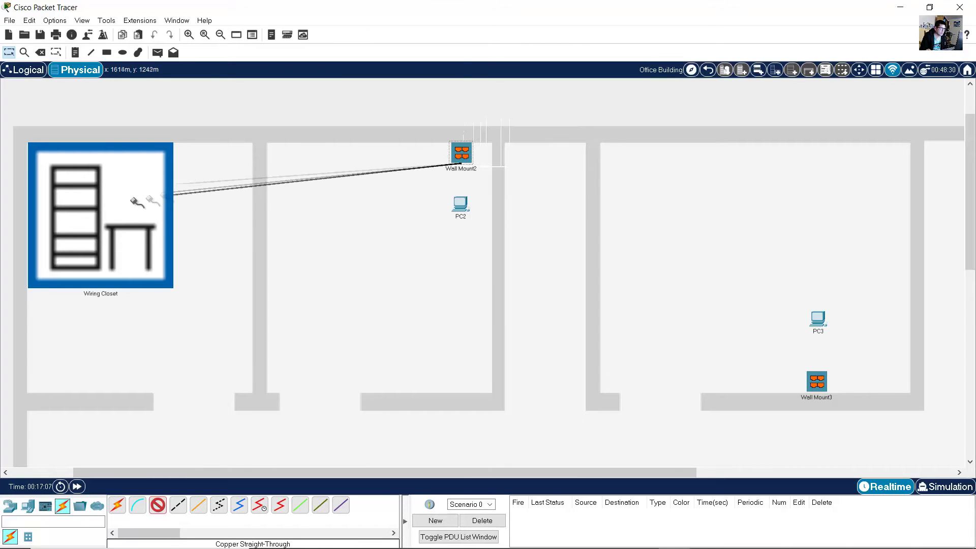
{"action": "left_click", "coordinate": [136, 202]}
{"action": "mouse_move", "coordinate": [160, 207]}
{"action": "mouse_move", "coordinate": [245, 233]}
{"action": "left_click", "coordinate": [361, 10]}
Run a copper straight-through cable from Wall Mount3's first punch-down to Patch Panel1 in the Wiring Closet rack.
{"action": "left_click", "coordinate": [178, 505]}
{"action": "left_click", "coordinate": [817, 381]}
{"action": "left_click", "coordinate": [844, 366]}
{"action": "left_click", "coordinate": [128, 214]}
{"action": "mouse_move", "coordinate": [155, 222]}
{"action": "mouse_move", "coordinate": [223, 246]}
{"action": "left_click", "coordinate": [345, 9]}
Add bend points to the Wall Mount2 cable and route it along the upper wall to the Wiring Closet.
{"action": "right_click", "coordinate": [270, 185]}
{"action": "left_click", "coordinate": [300, 192]}
{"action": "left_click_drag", "start_coordinate": [269, 185], "coordinate": [176, 144]}
{"action": "right_click", "coordinate": [409, 151]}
{"action": "left_click", "coordinate": [437, 156]}
Add bend points to the Wall Mount3 cable and route it along the rooms' lower wall and up the outer wall to the Wiring Closet.
{"action": "right_click", "coordinate": [646, 343]}
{"action": "left_click", "coordinate": [655, 349]}
{"action": "left_click_drag", "start_coordinate": [646, 342], "coordinate": [808, 392]}
{"action": "right_click", "coordinate": [416, 299]}
{"action": "left_click", "coordinate": [425, 304]}
{"action": "left_click_drag", "start_coordinate": [415, 300], "coordinate": [29, 392]}
{"action": "left_click_drag", "start_coordinate": [59, 318], "coordinate": [29, 289]}
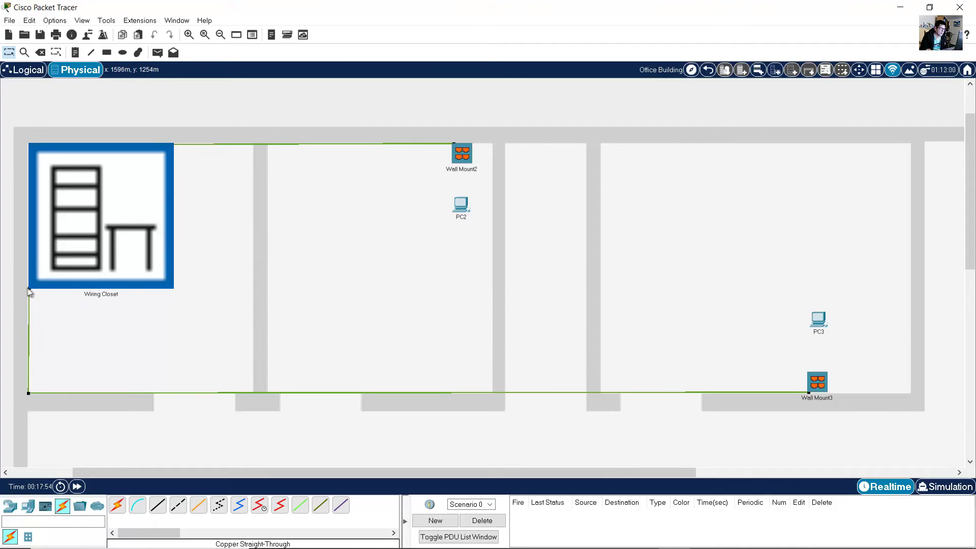
Connect Jack0 of Wall Mount2 to PC2 with copper straight-through cable and move PC2 slightly farther from the wall mount.
{"action": "left_click", "coordinate": [462, 153]}
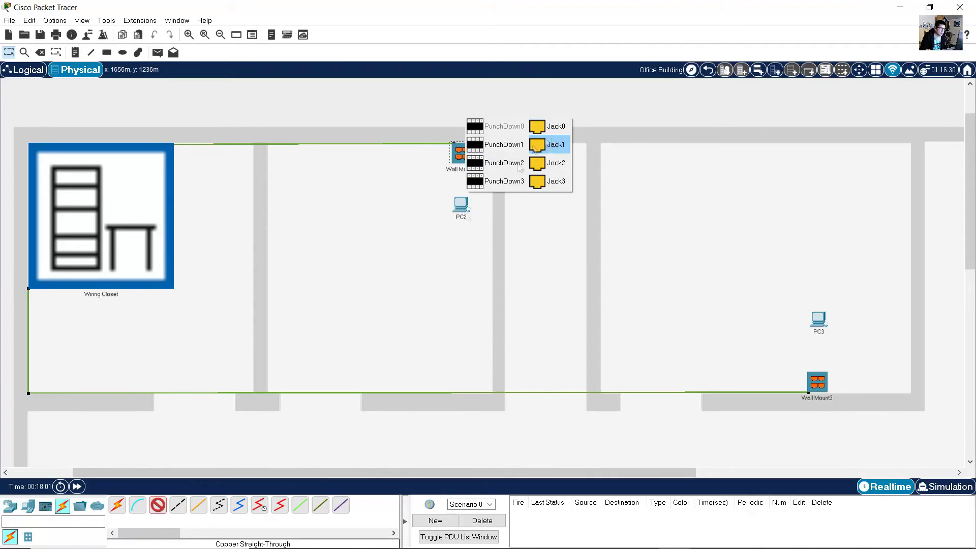
{"action": "left_click", "coordinate": [556, 124]}
{"action": "left_click", "coordinate": [461, 204]}
{"action": "left_click_drag", "start_coordinate": [463, 209], "coordinate": [461, 219]}
Connect a jack of Wall Mount3 to PC3 with a copper straight-through cable.
{"action": "left_click", "coordinate": [817, 382]}
{"action": "left_click", "coordinate": [849, 354]}
{"action": "left_click", "coordinate": [818, 319]}
{"action": "left_click", "coordinate": [859, 360]}
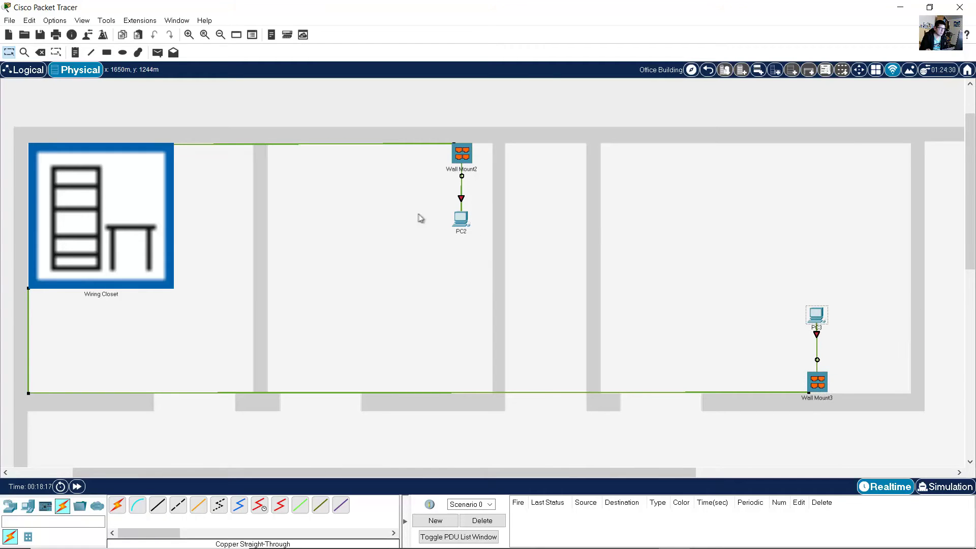
In the Wiring Closet, patch the first two ports of Patch Panel1 to the first two ports of Multilayer Switch1 with copper straight-through cables.
{"action": "left_click", "coordinate": [116, 218]}
{"action": "left_click", "coordinate": [137, 505]}
{"action": "left_click", "coordinate": [124, 340]}
{"action": "left_click", "coordinate": [280, 164]}
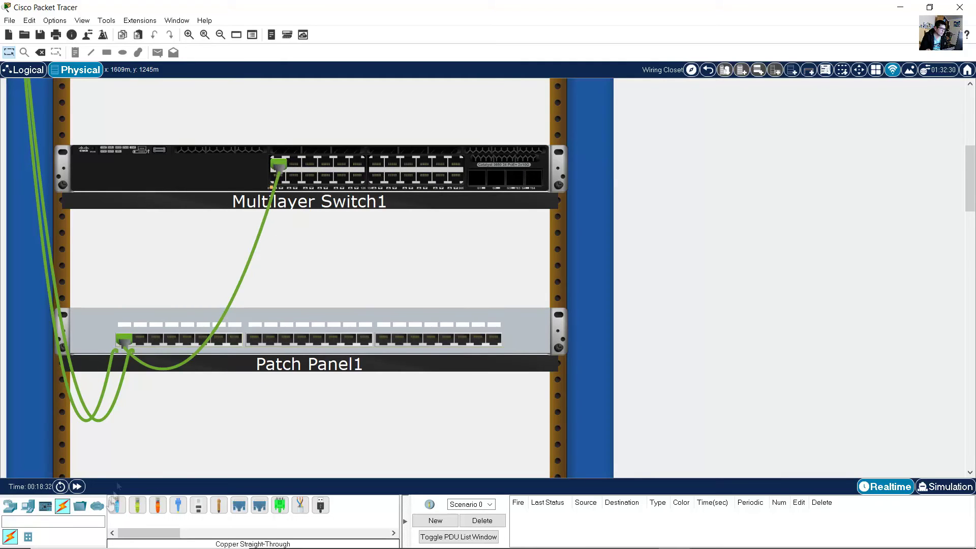
{"action": "left_click", "coordinate": [139, 339]}
{"action": "left_click", "coordinate": [278, 177]}
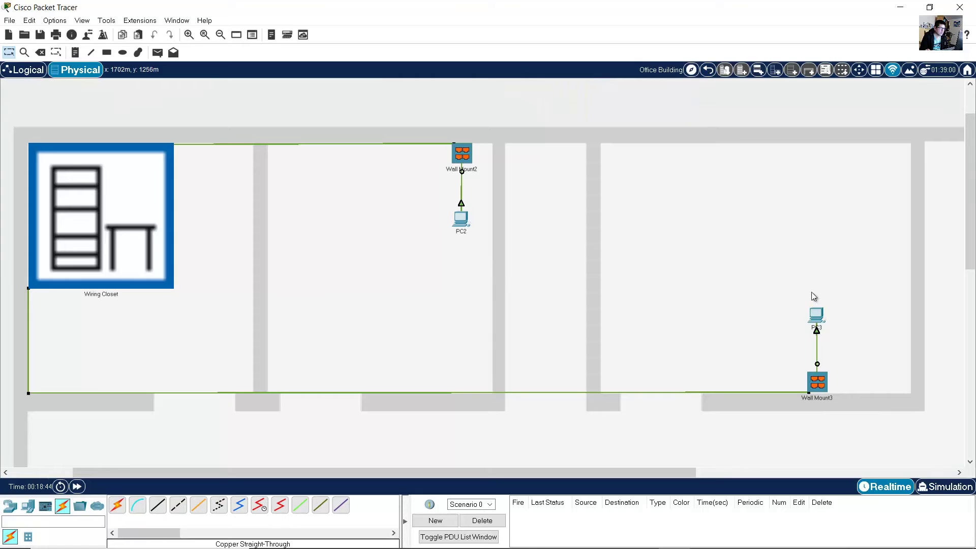
Return to the Home City map and view the Corporate Office and Office Building side by side.
{"action": "left_click_drag", "start_coordinate": [508, 473], "coordinate": [325, 469]}
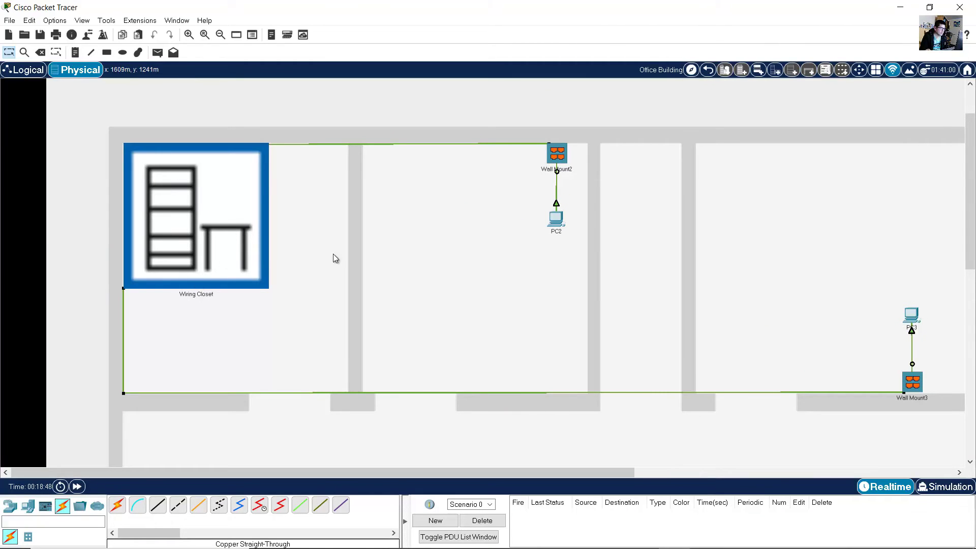
{"action": "left_click", "coordinate": [708, 70]}
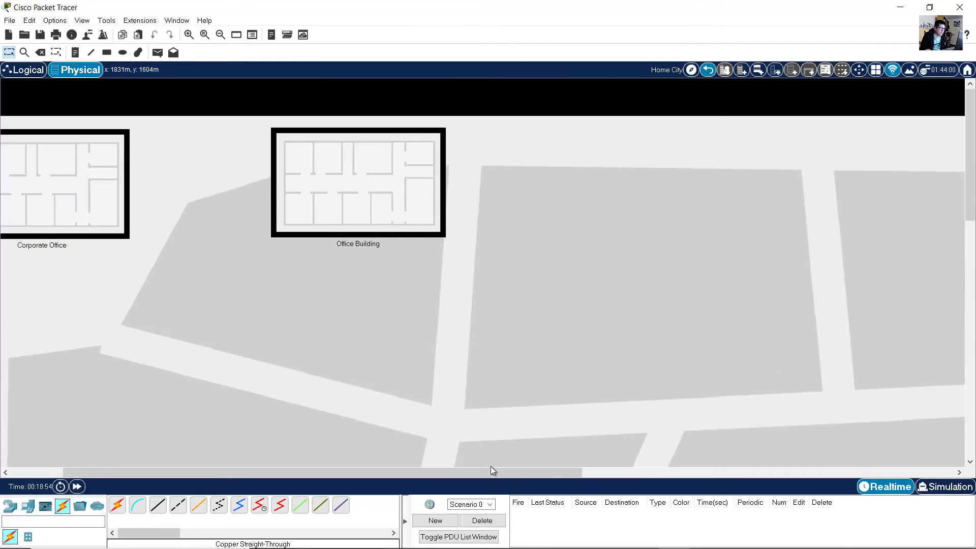
{"action": "left_click_drag", "start_coordinate": [490, 468], "coordinate": [329, 471]}
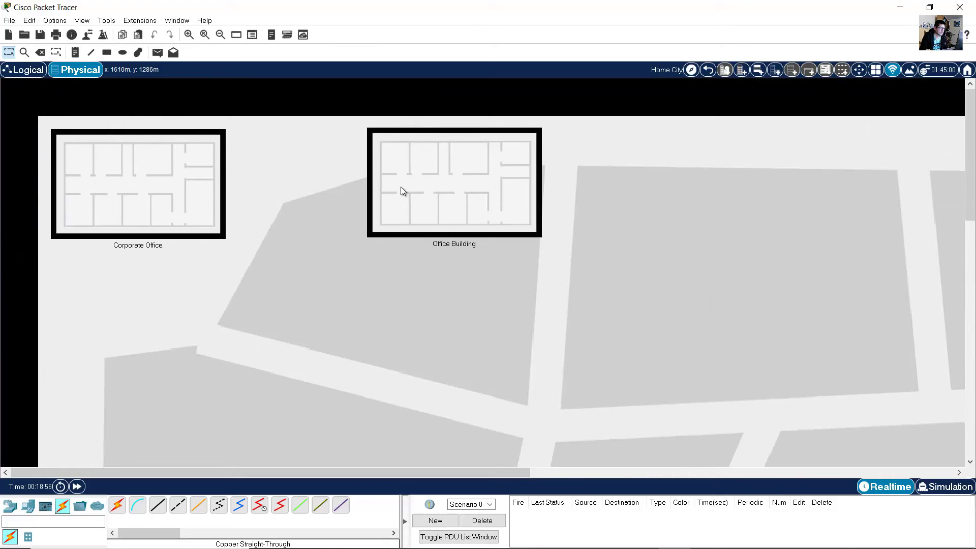
{"action": "left_click_drag", "start_coordinate": [174, 286], "coordinate": [453, 213]}
{"action": "left_click_drag", "start_coordinate": [475, 276], "coordinate": [151, 192]}
{"action": "left_click_drag", "start_coordinate": [192, 271], "coordinate": [96, 201]}
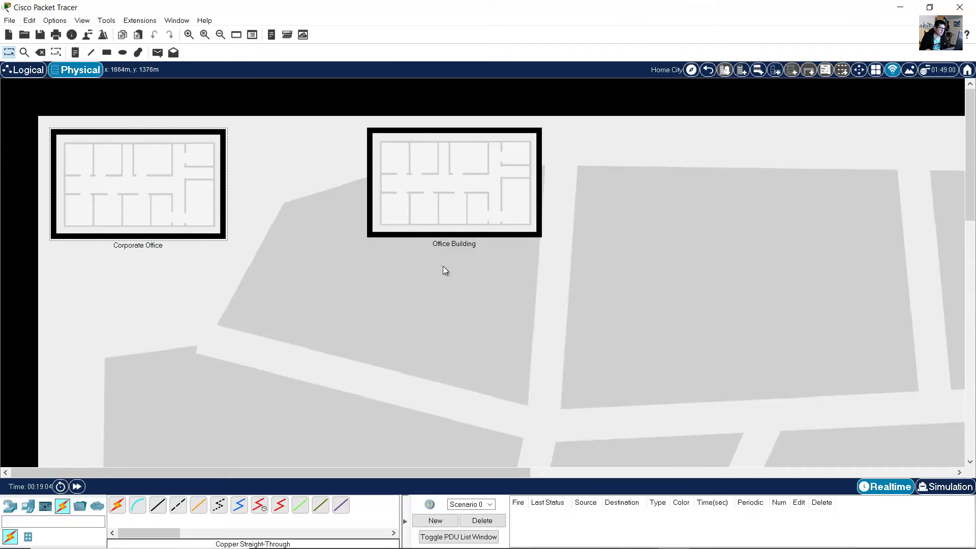
{"action": "left_click_drag", "start_coordinate": [533, 269], "coordinate": [396, 203]}
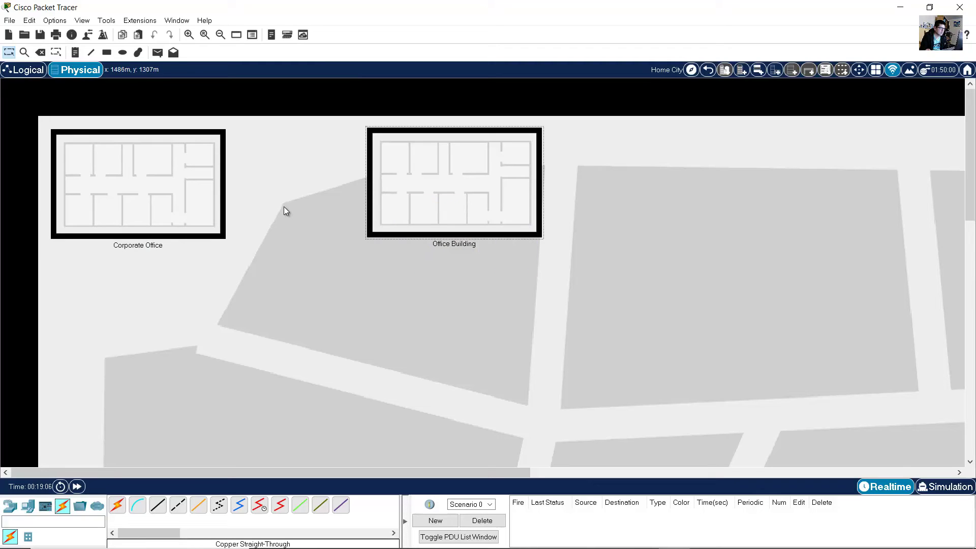
Mount a fiber patch panel above Multilayer Switch0 in the rack of the Corporate Office's Main Wiring Closet.
{"action": "double_click", "coordinate": [143, 189]}
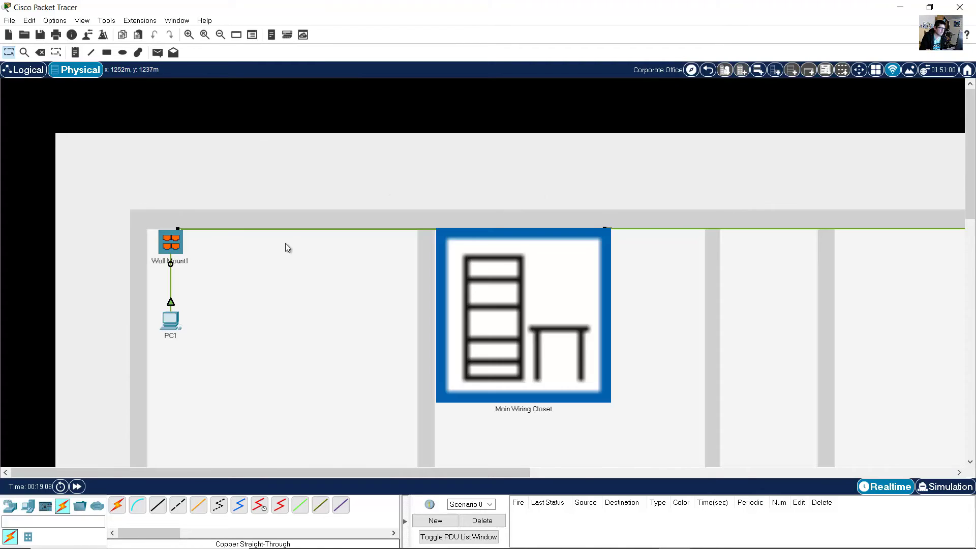
{"action": "scroll", "coordinate": [563, 306], "scroll_direction": "down", "scroll_amount": 3}
{"action": "scroll", "coordinate": [551, 297], "scroll_direction": "up", "scroll_amount": 2}
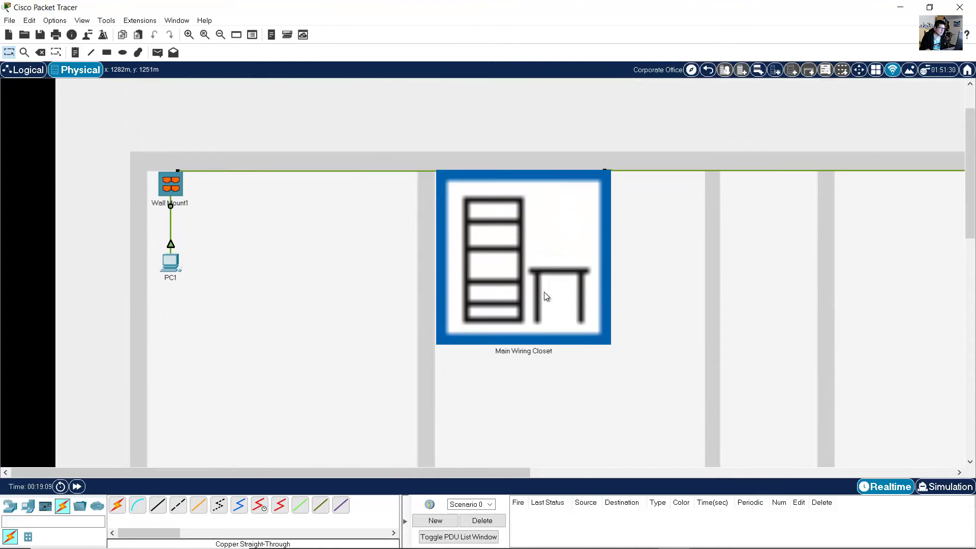
{"action": "double_click", "coordinate": [526, 265]}
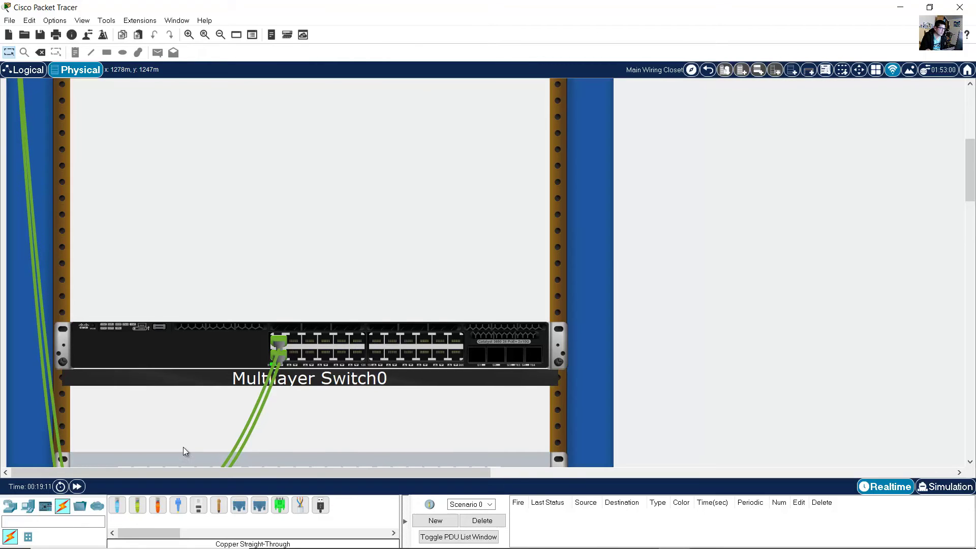
{"action": "left_click", "coordinate": [27, 536]}
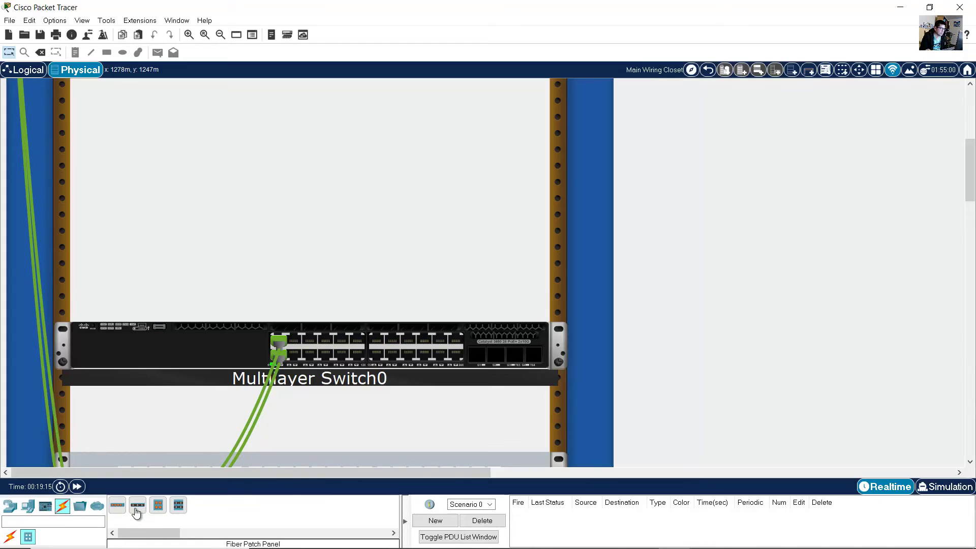
{"action": "left_click", "coordinate": [138, 510]}
{"action": "left_click", "coordinate": [304, 229]}
{"action": "left_click_drag", "start_coordinate": [304, 229], "coordinate": [320, 182]}
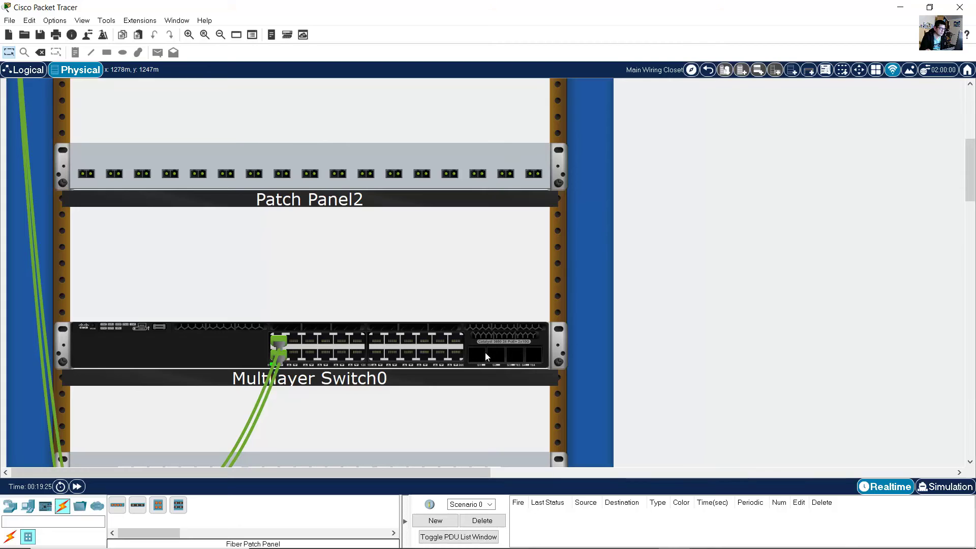
Open Multilayer Switch0's device window, enlarge it, and examine the GLC-LH-SMD, GLC-T and GLC-TE module descriptions.
{"action": "left_click", "coordinate": [229, 349]}
{"action": "left_click_drag", "start_coordinate": [447, 104], "coordinate": [706, 117]}
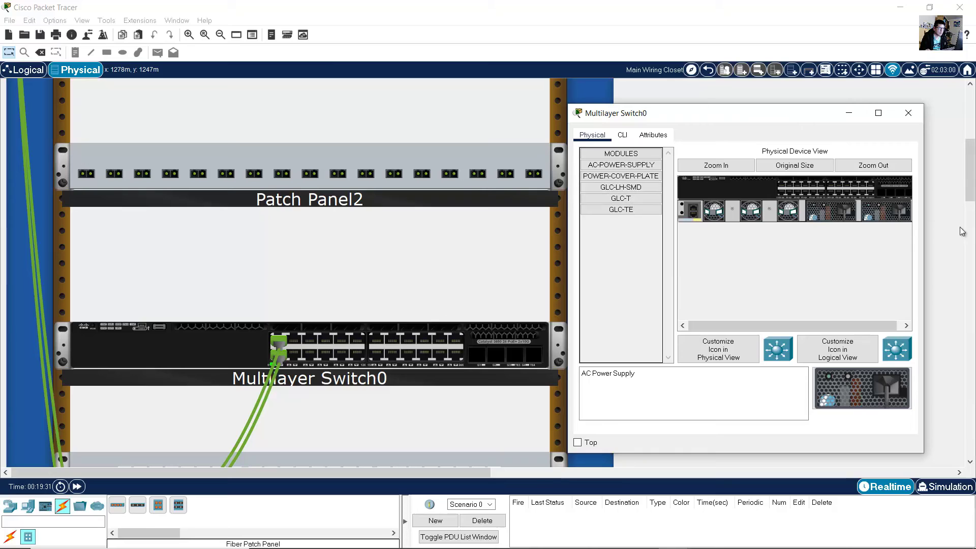
{"action": "left_click", "coordinate": [720, 166]}
{"action": "left_click_drag", "start_coordinate": [568, 105], "coordinate": [269, 107]}
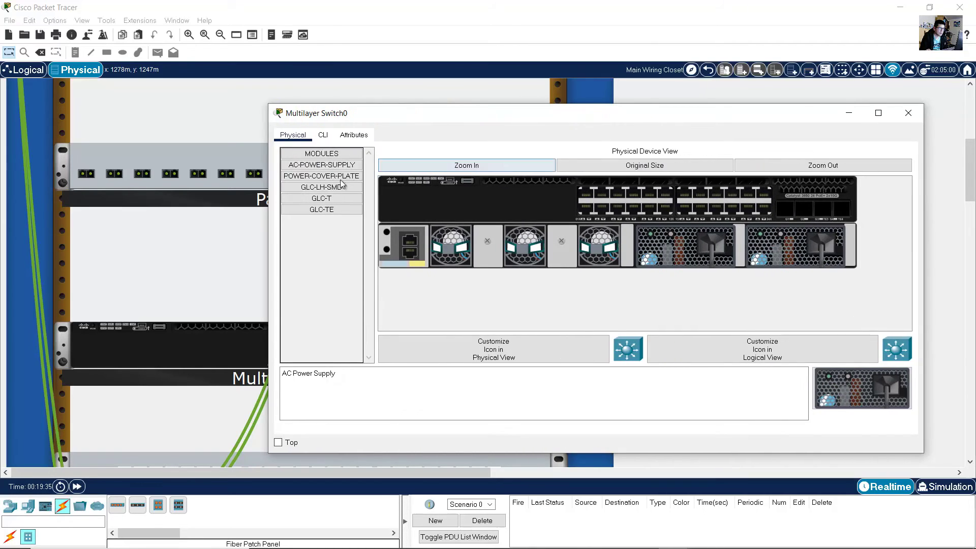
{"action": "left_click", "coordinate": [324, 189]}
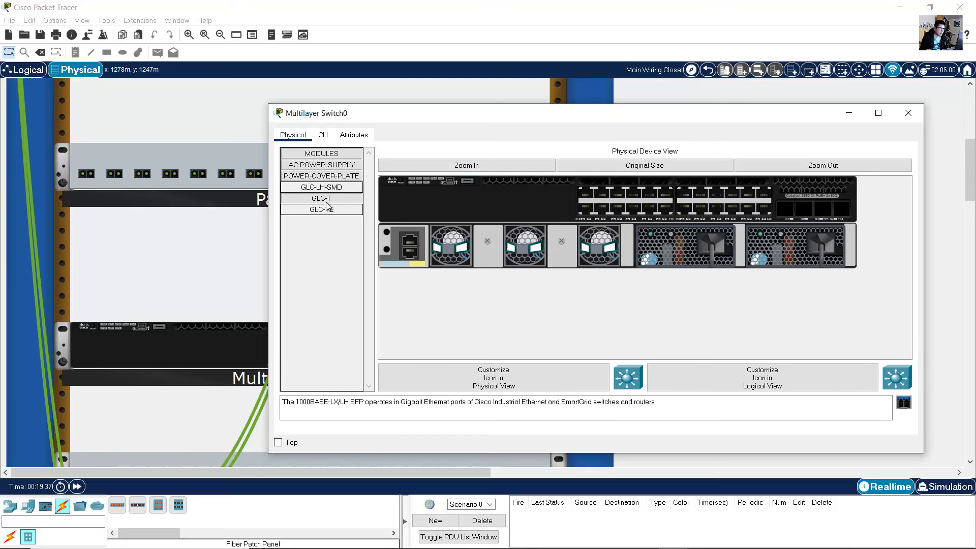
{"action": "left_click", "coordinate": [324, 199]}
{"action": "left_click", "coordinate": [326, 209]}
Install a GLC-LH-SMD module in the first SFP slot of Multilayer Switch0 and close its device window.
{"action": "left_click", "coordinate": [330, 188]}
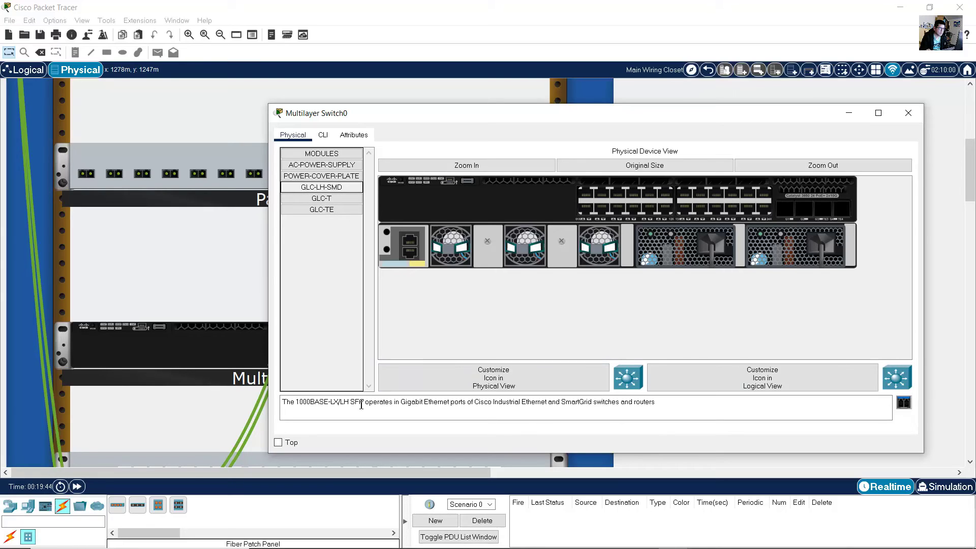
{"action": "left_click_drag", "start_coordinate": [300, 407], "coordinate": [472, 403]}
{"action": "left_click", "coordinate": [307, 401]}
{"action": "left_click_drag", "start_coordinate": [297, 405], "coordinate": [713, 407]}
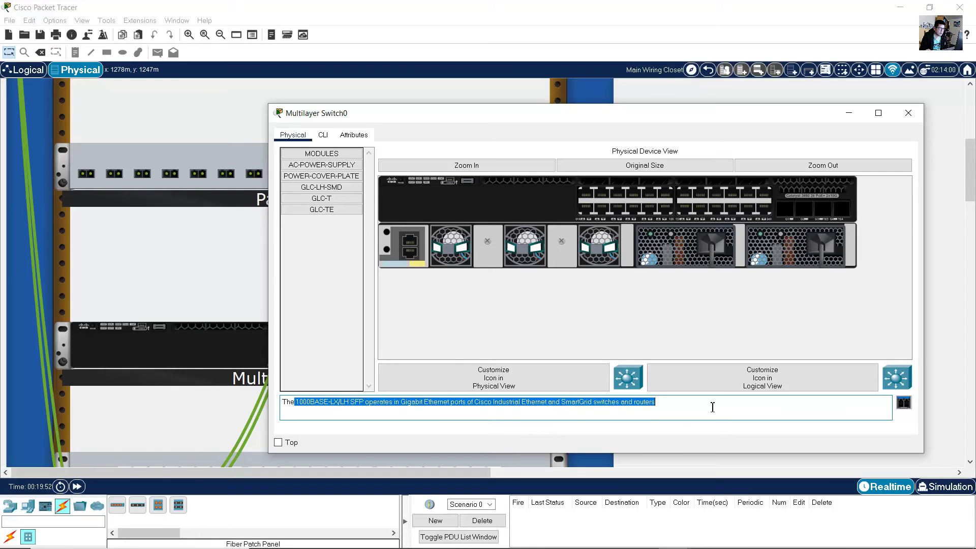
{"action": "left_click", "coordinate": [773, 404]}
{"action": "left_click_drag", "start_coordinate": [903, 402], "coordinate": [786, 209]}
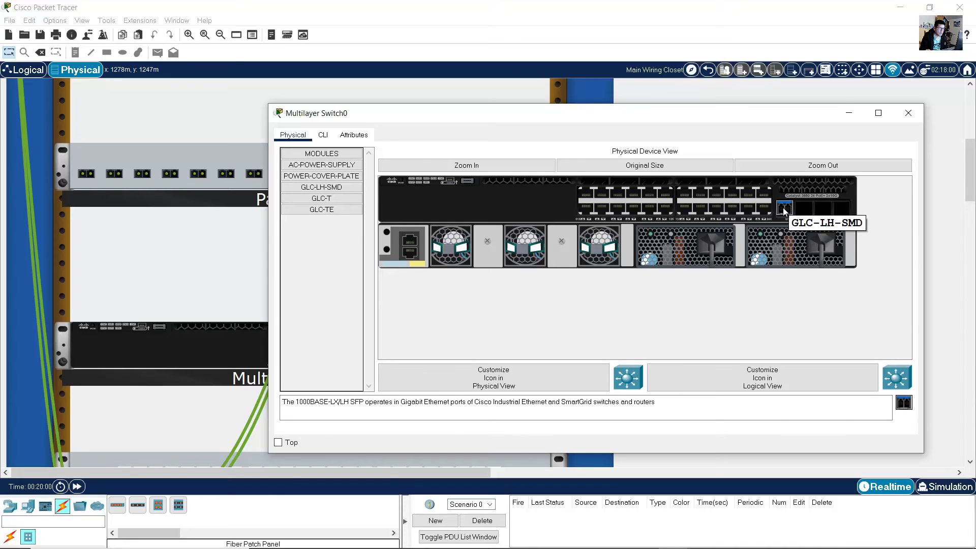
{"action": "left_click", "coordinate": [909, 117]}
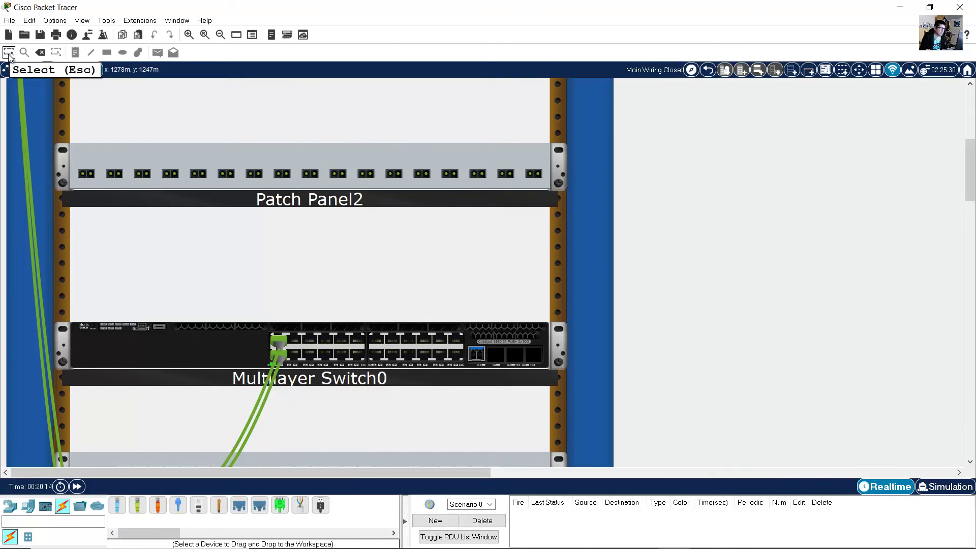
Mount a fiber patch panel between Power Distribution Device1 and Multilayer Switch1 in the Office Building's Wiring Closet rack.
{"action": "left_click", "coordinate": [706, 74]}
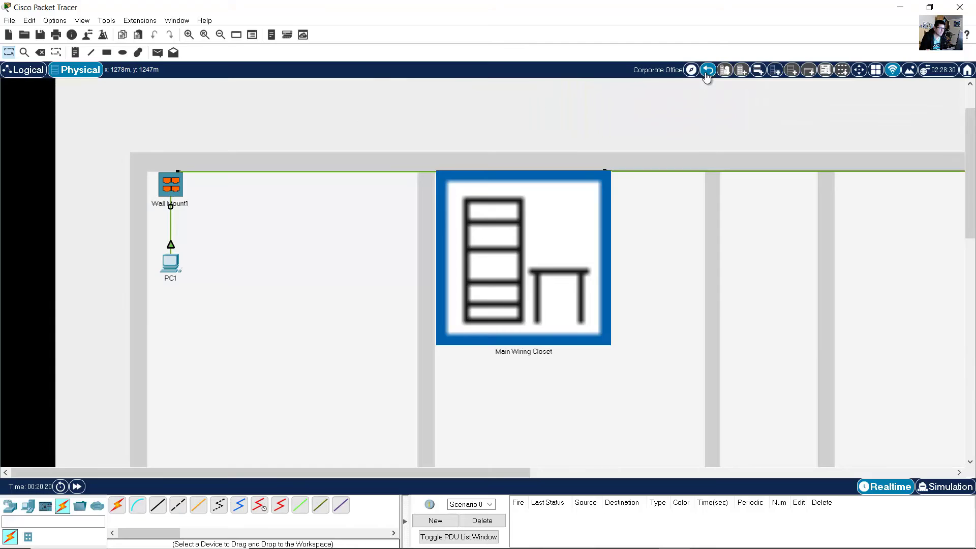
{"action": "left_click", "coordinate": [706, 74]}
{"action": "scroll", "coordinate": [489, 241], "scroll_direction": "up", "scroll_amount": 1}
{"action": "left_click", "coordinate": [454, 183]}
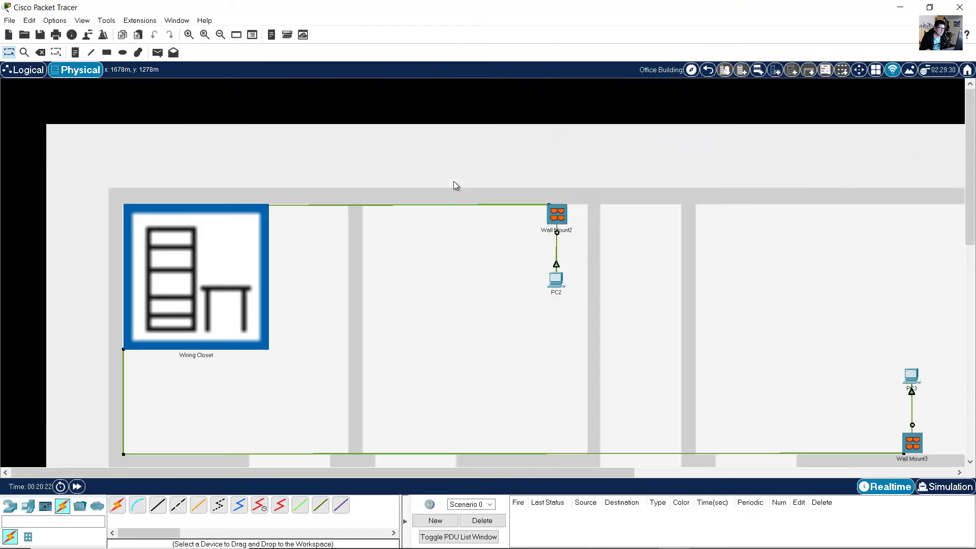
{"action": "left_click", "coordinate": [178, 275]}
{"action": "scroll", "coordinate": [369, 254], "scroll_direction": "up", "scroll_amount": 3}
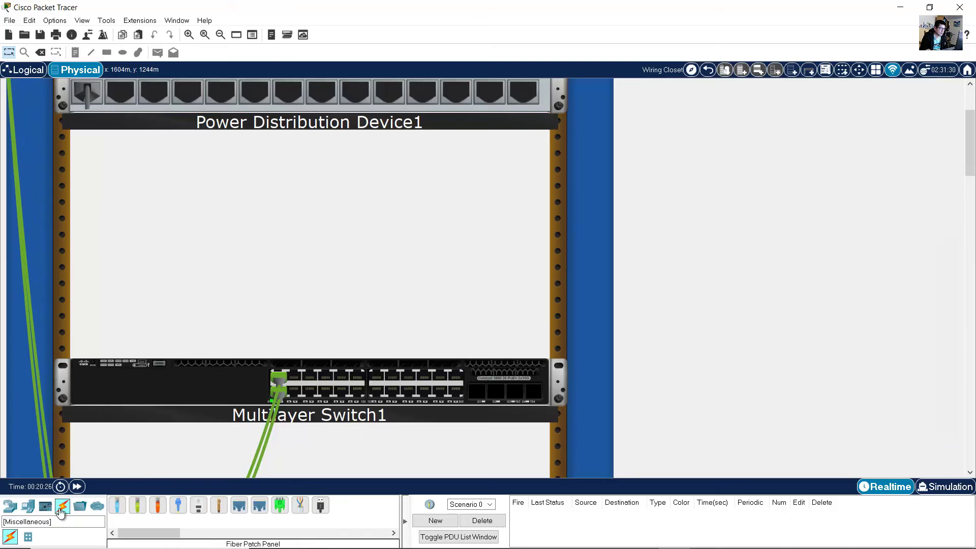
{"action": "left_click", "coordinate": [29, 537]}
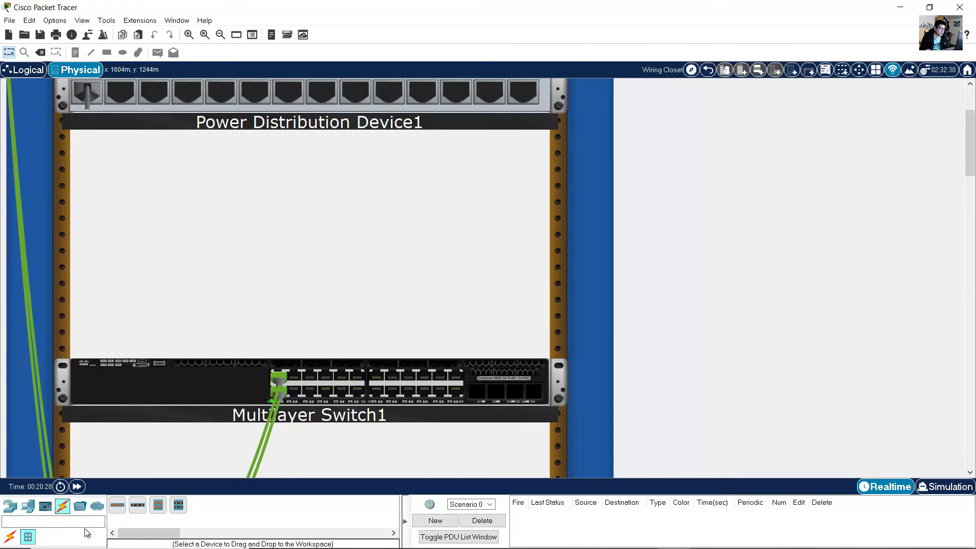
{"action": "left_click", "coordinate": [144, 512]}
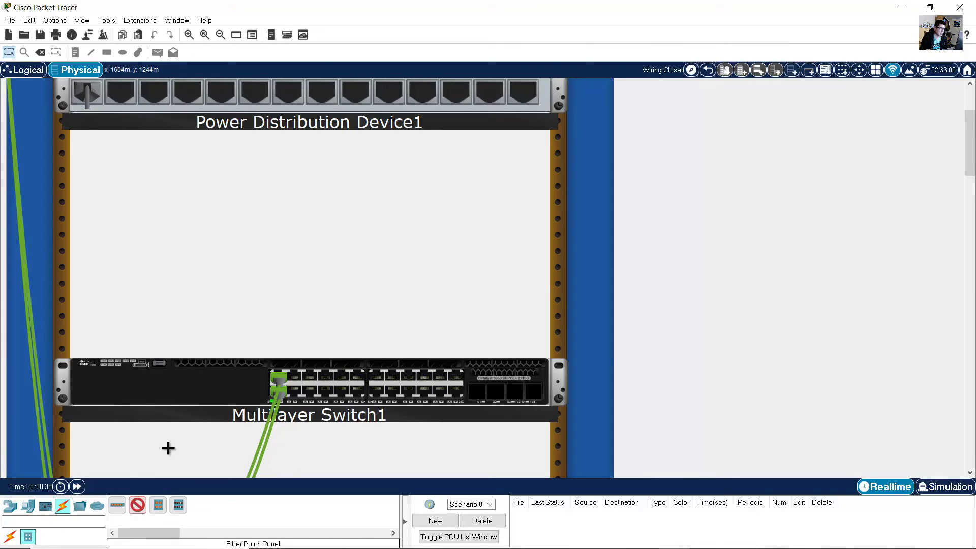
{"action": "left_click", "coordinate": [261, 253]}
{"action": "left_click_drag", "start_coordinate": [282, 294], "coordinate": [296, 223]}
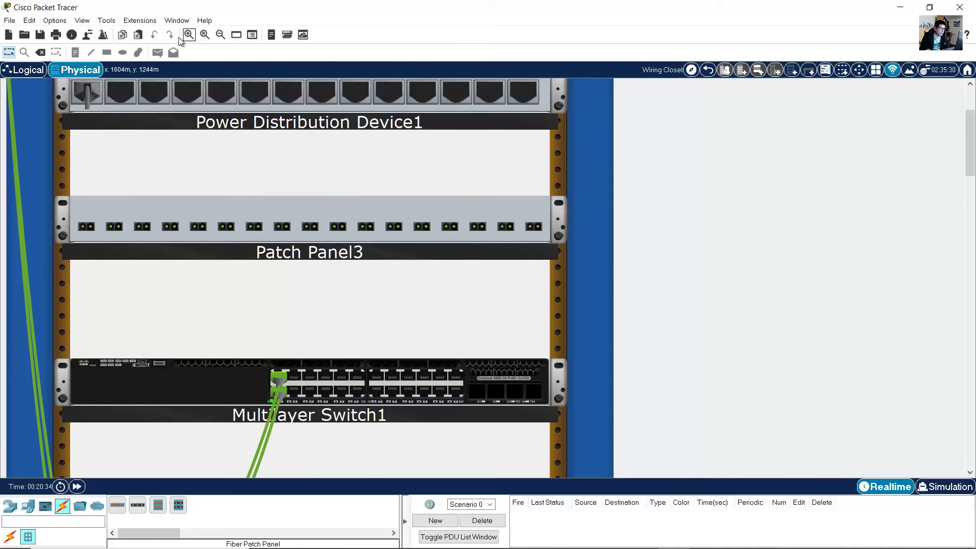
Install a GLC-LH-SMD module in the first SFP slot of Multilayer Switch1 and close its device window.
{"action": "left_click", "coordinate": [491, 362]}
{"action": "left_click", "coordinate": [446, 153]}
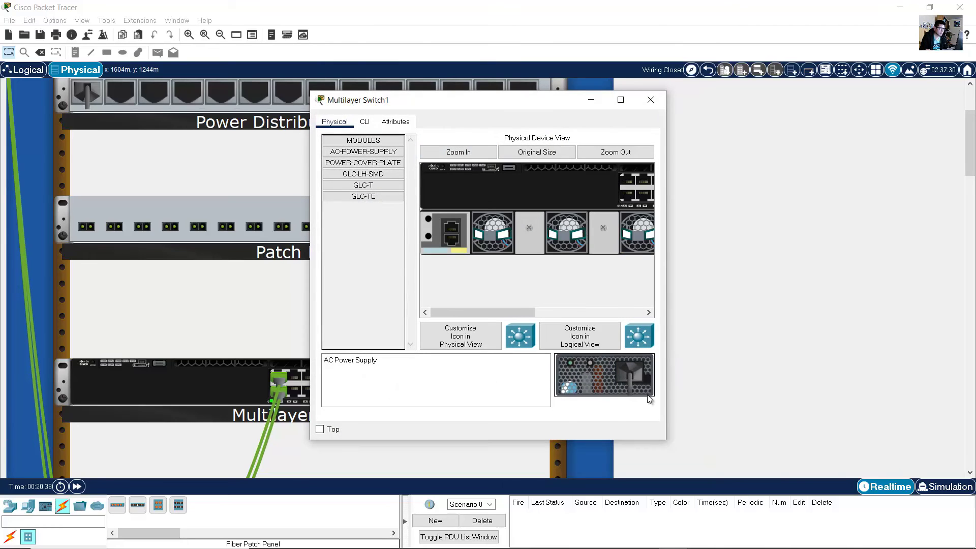
{"action": "left_click_drag", "start_coordinate": [666, 337], "coordinate": [932, 336]}
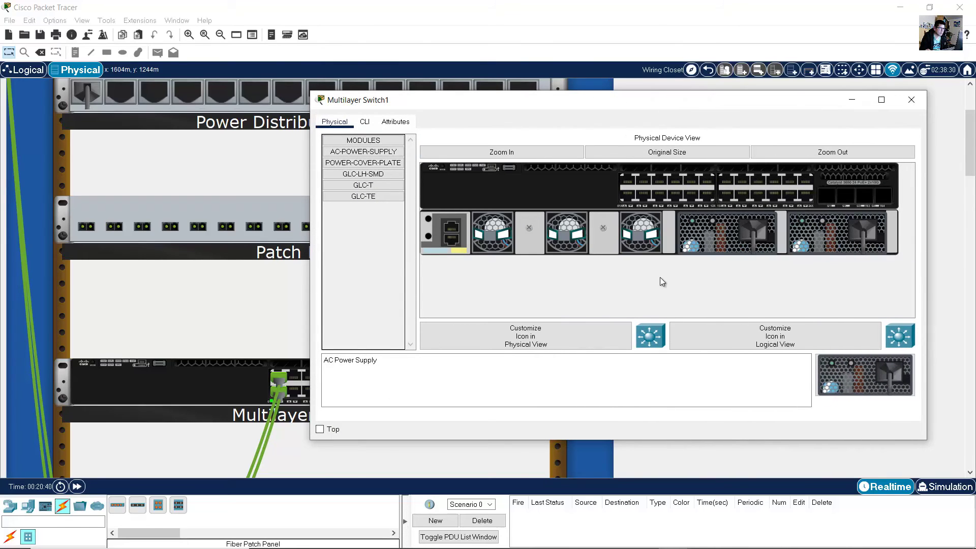
{"action": "left_click", "coordinate": [376, 174]}
{"action": "left_click_drag", "start_coordinate": [907, 390], "coordinate": [828, 203]}
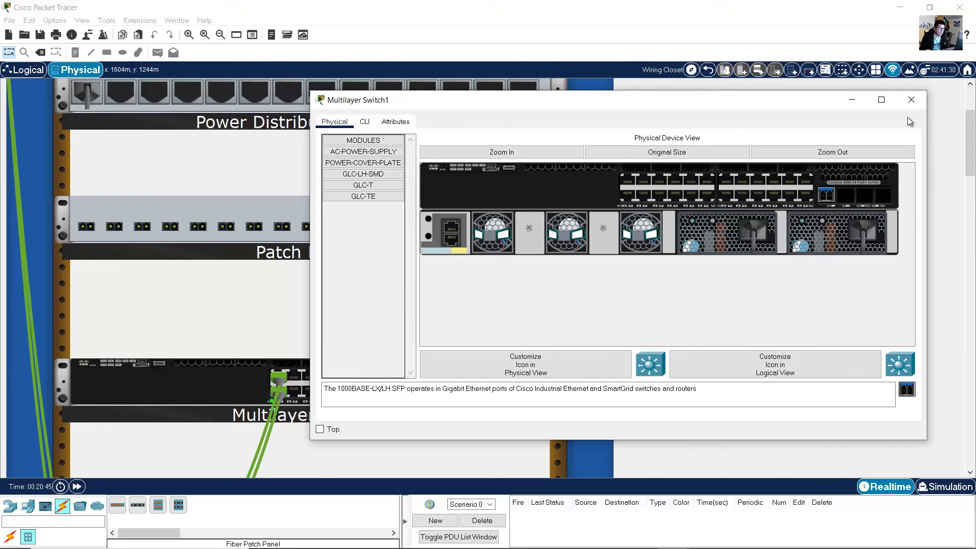
{"action": "left_click", "coordinate": [911, 99]}
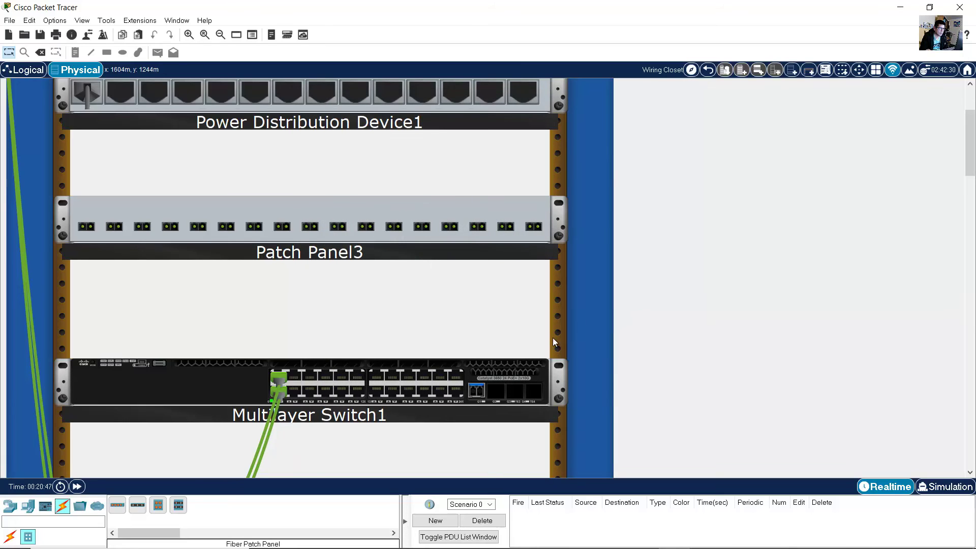
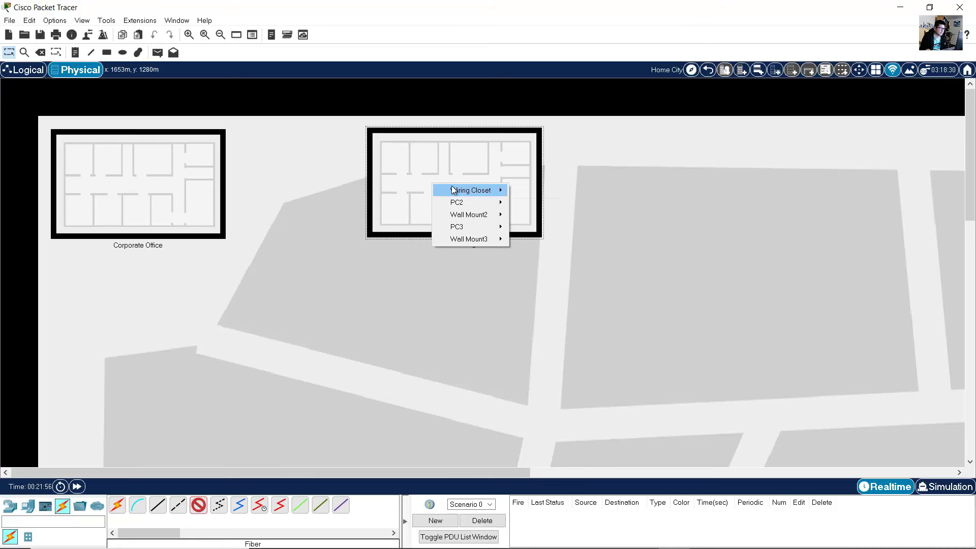
Run a fiber cable from PunchDown0 of Patch Panel3 in the Office Building's rack to PunchDown0 of Patch Panel2 in the Corporate Office's rack.
{"action": "mouse_move", "coordinate": [452, 189]}
{"action": "mouse_move", "coordinate": [543, 191]}
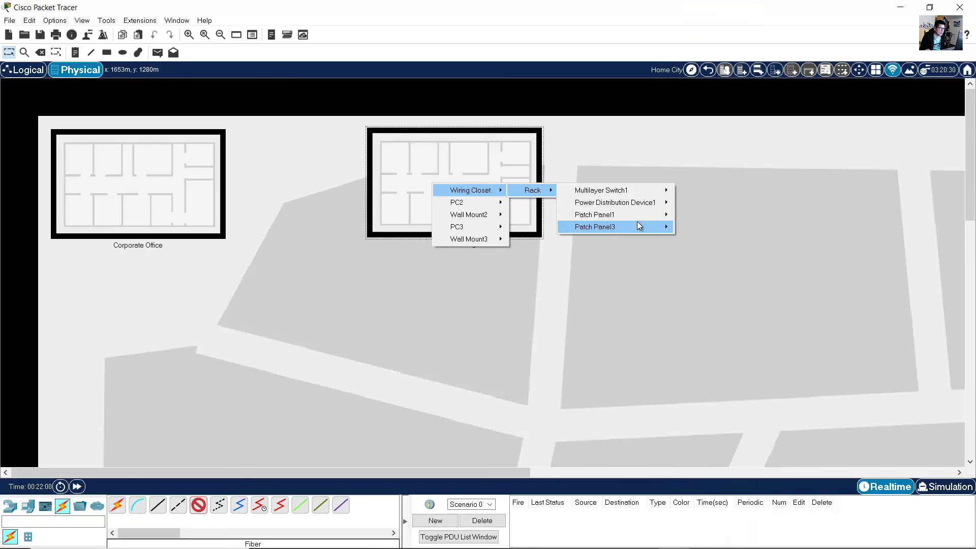
{"action": "mouse_move", "coordinate": [636, 221]}
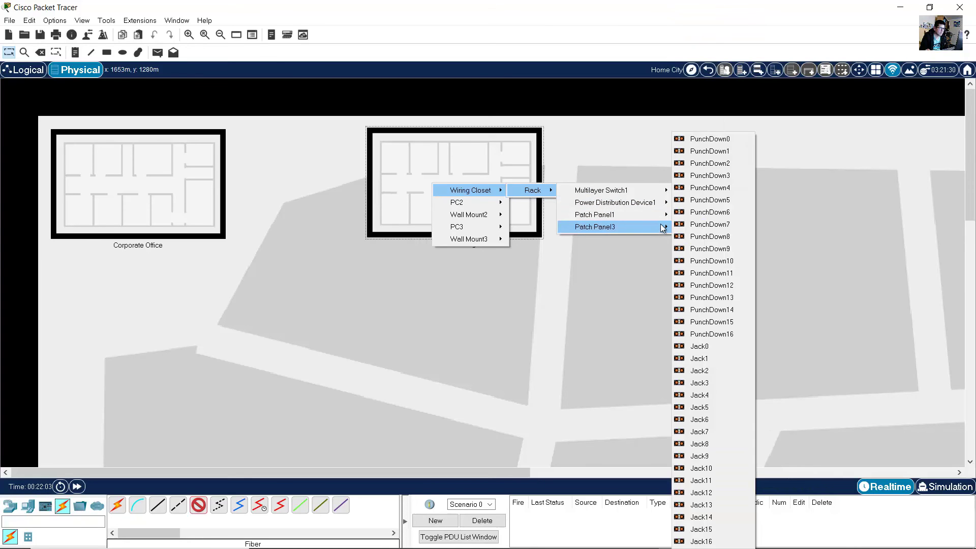
{"action": "left_click", "coordinate": [730, 139]}
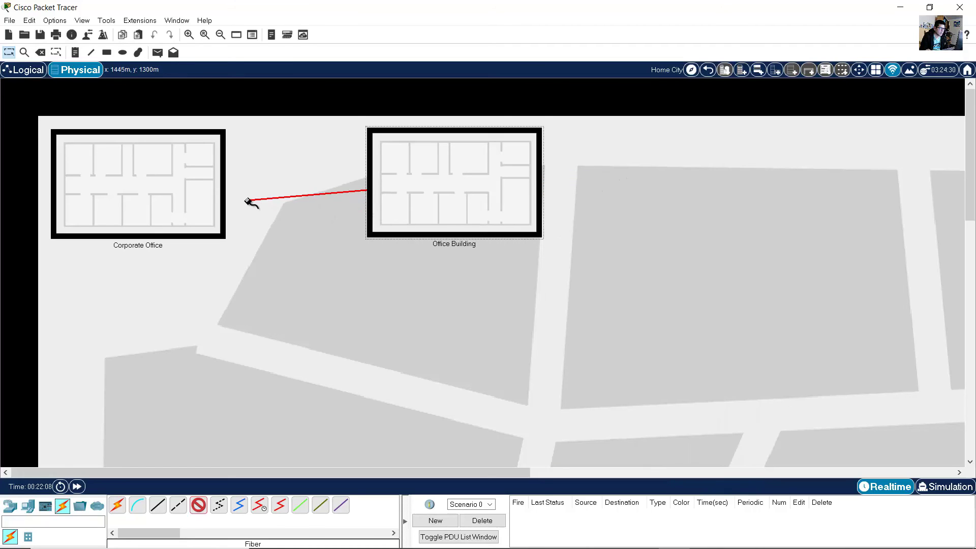
{"action": "left_click", "coordinate": [173, 181]}
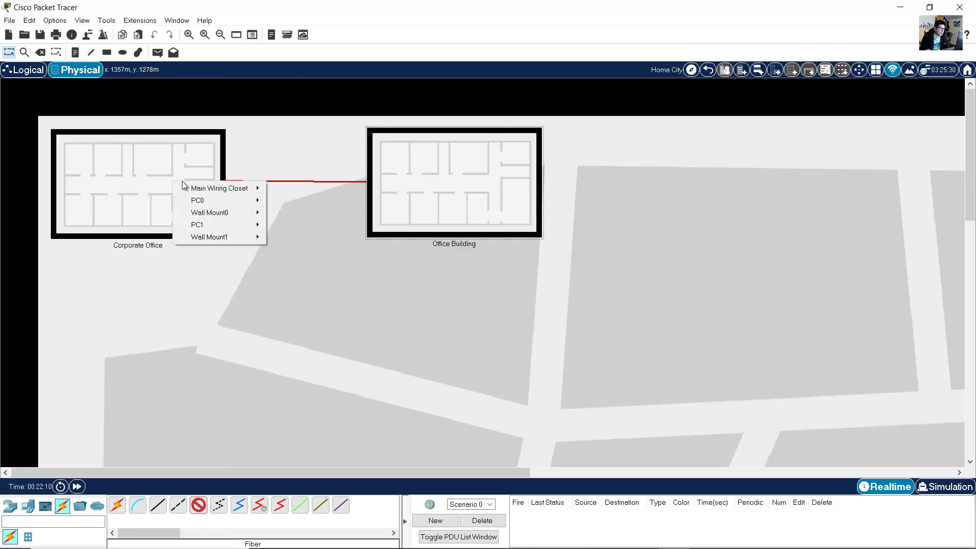
{"action": "mouse_move", "coordinate": [252, 192]}
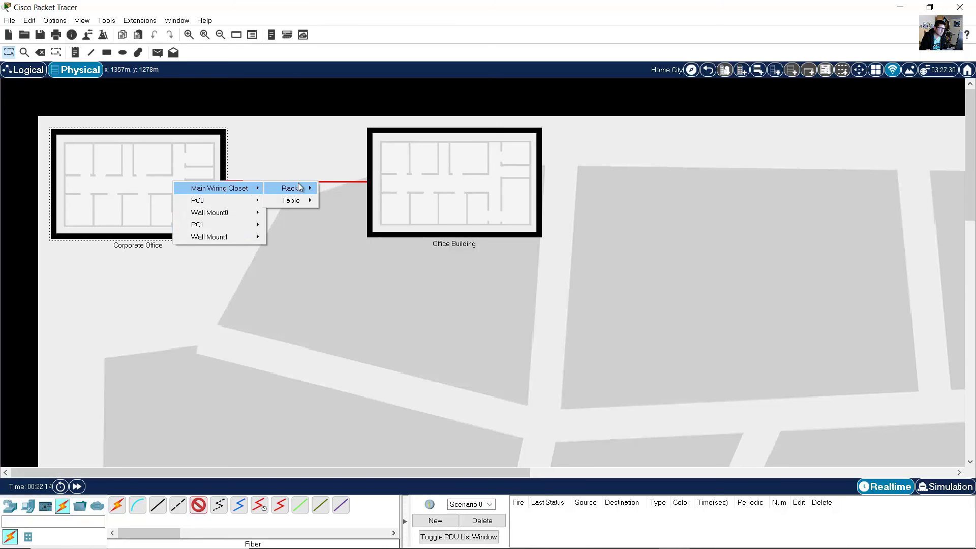
{"action": "mouse_move", "coordinate": [303, 187]}
{"action": "mouse_move", "coordinate": [422, 228]}
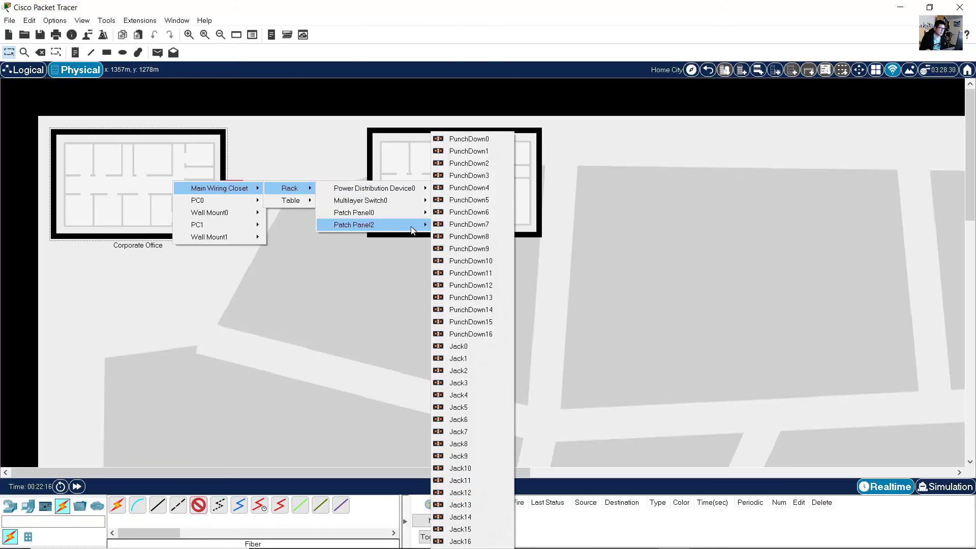
{"action": "left_click", "coordinate": [500, 141]}
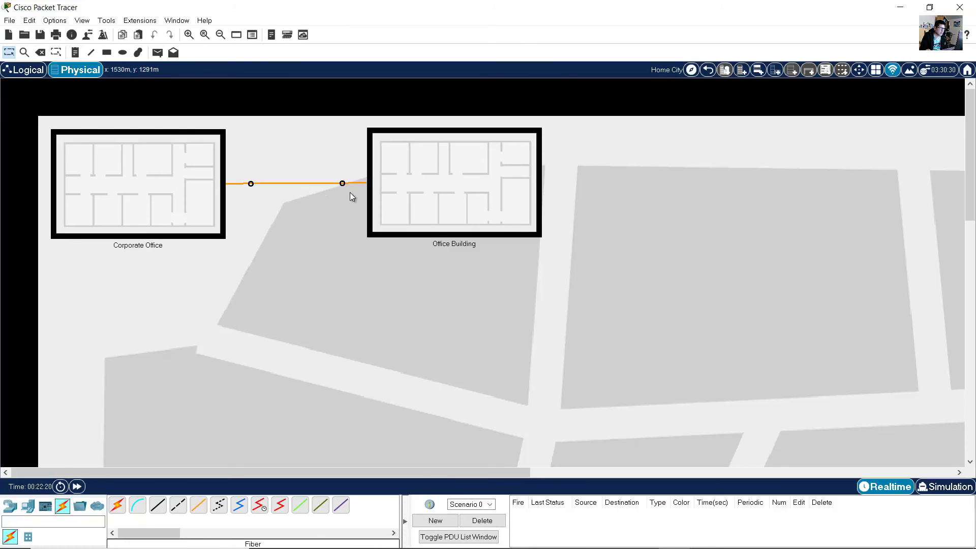
In the Office Building's Wiring Closet, inspect the incoming fiber's cable details and connect Patch Panel3's first jack to Multilayer Switch1's first SFP port with fiber.
{"action": "left_click", "coordinate": [429, 171]}
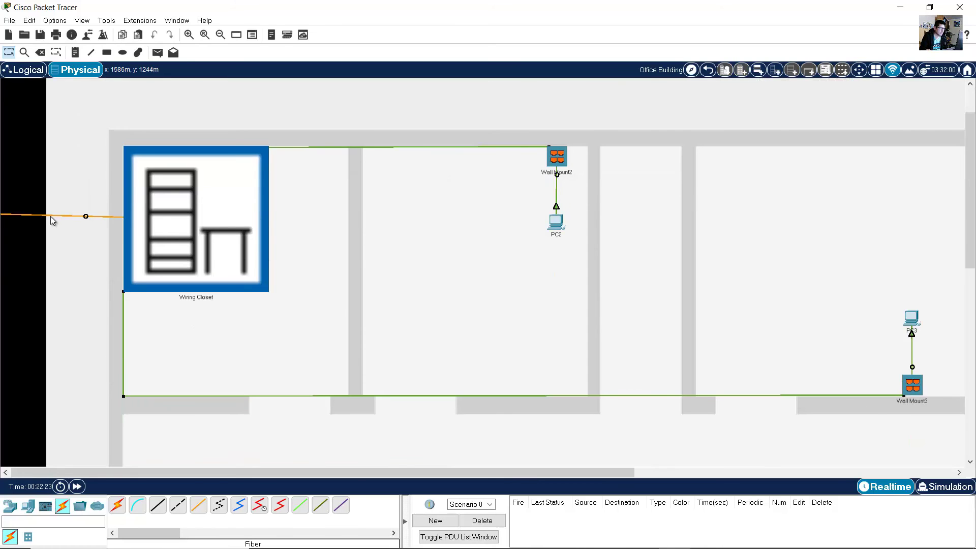
{"action": "left_click", "coordinate": [211, 216]}
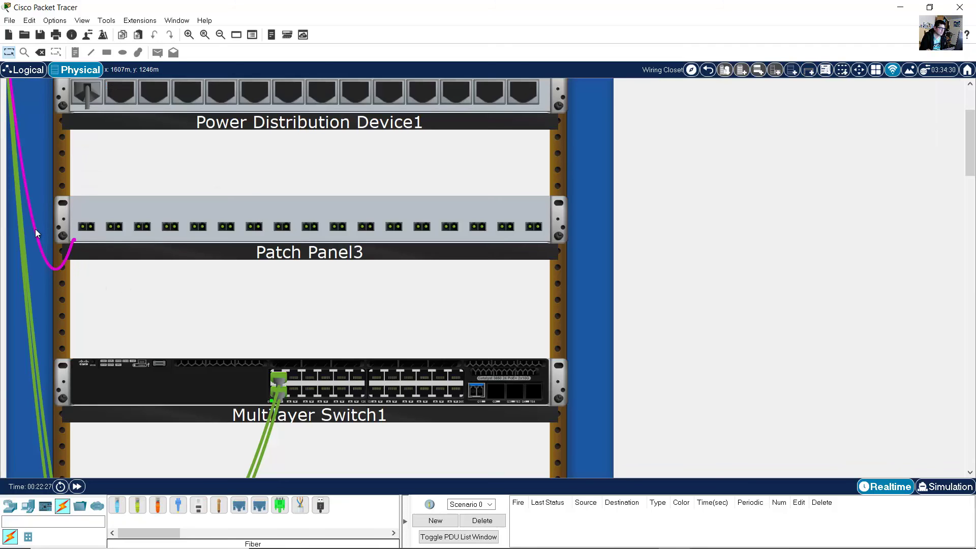
{"action": "mouse_move", "coordinate": [36, 230]}
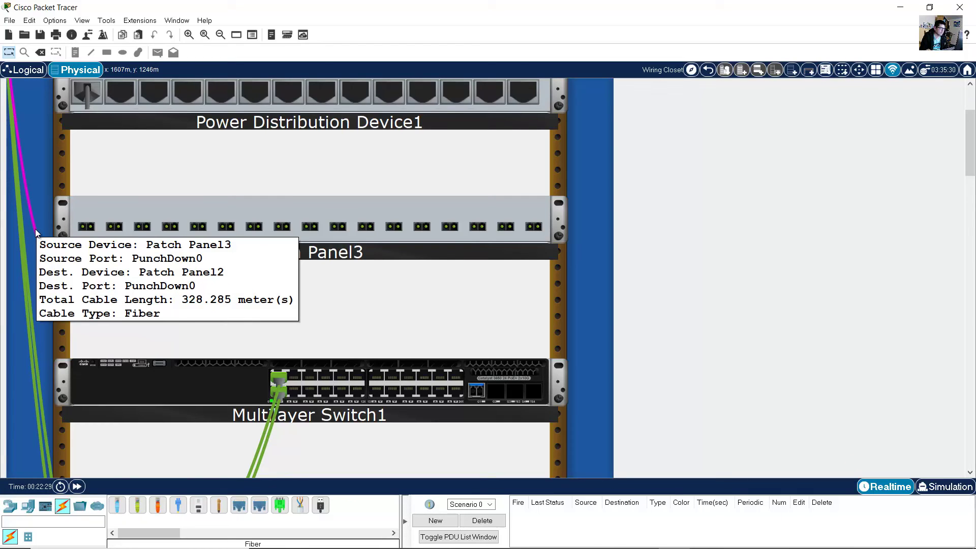
{"action": "left_click_drag", "start_coordinate": [33, 223], "coordinate": [65, 261]}
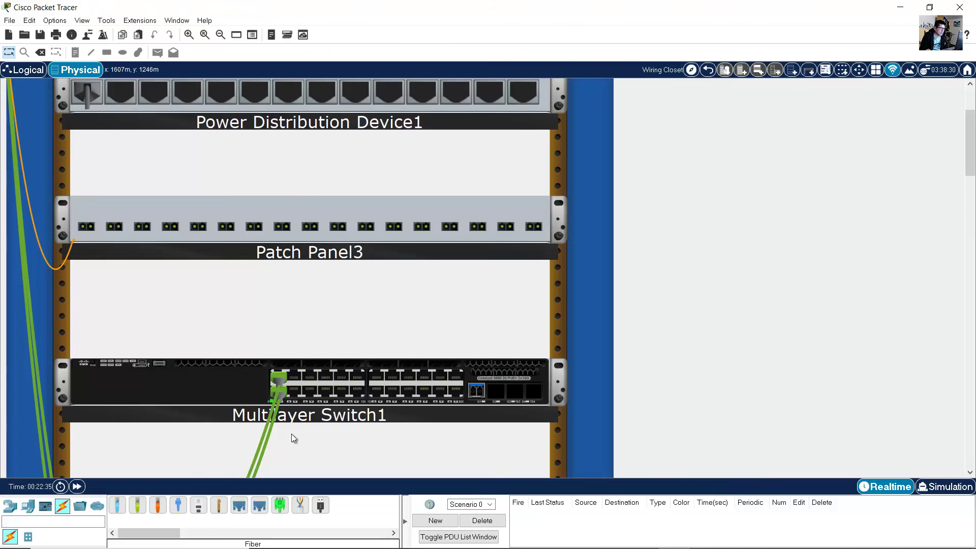
{"action": "left_click", "coordinate": [178, 505]}
{"action": "left_click", "coordinate": [86, 227]}
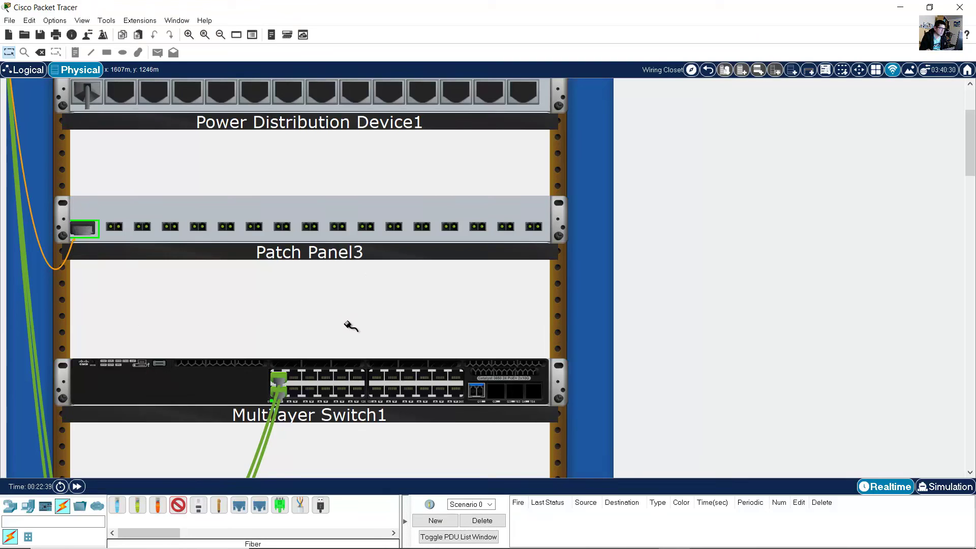
{"action": "left_click", "coordinate": [481, 391]}
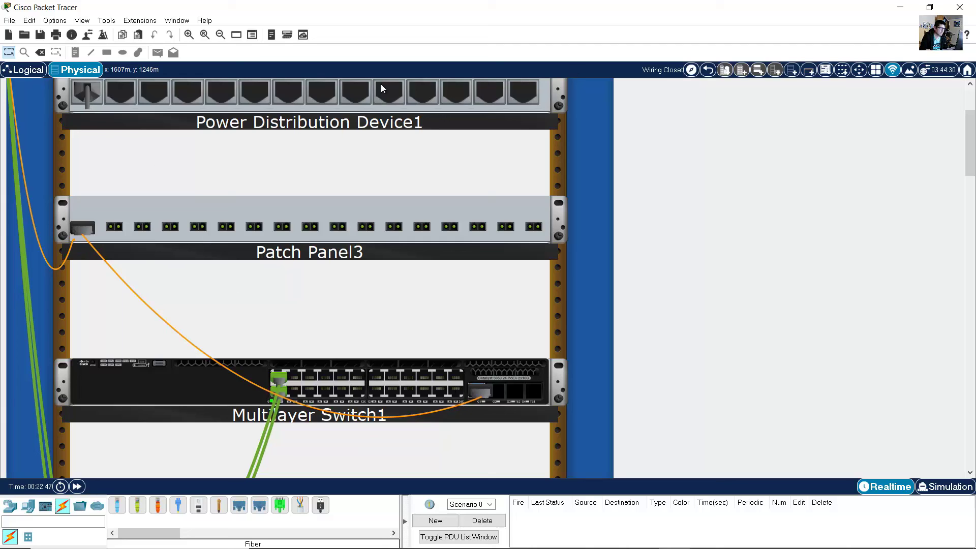
Return to the Home City map and open the Corporate Office's Main Wiring Closet.
{"action": "left_click", "coordinate": [709, 71]}
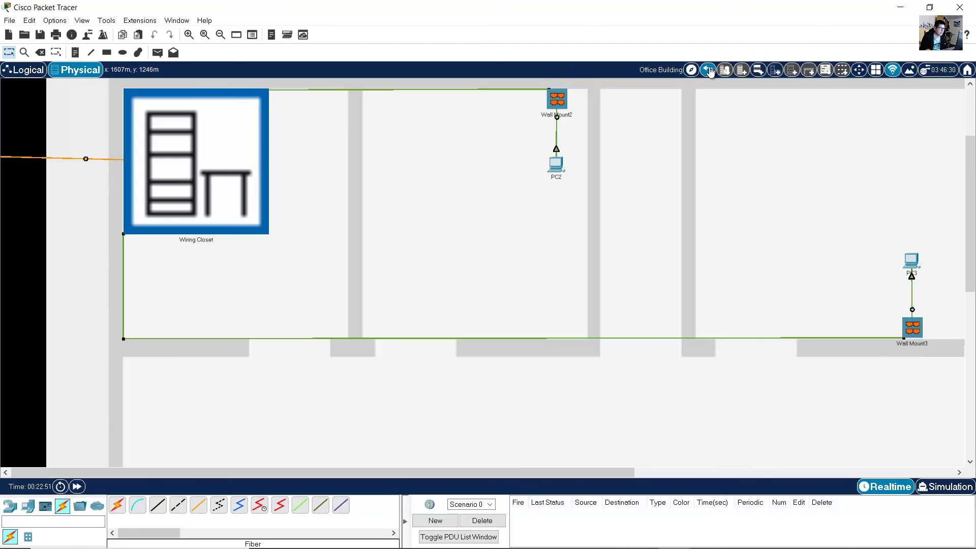
{"action": "left_click", "coordinate": [710, 71]}
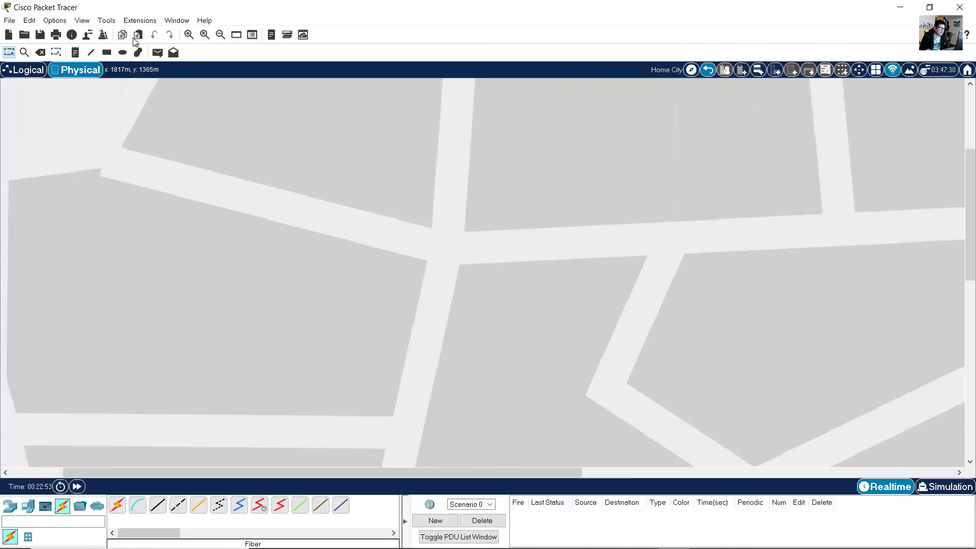
{"action": "left_click", "coordinate": [220, 34]}
{"action": "left_click", "coordinate": [220, 34]}
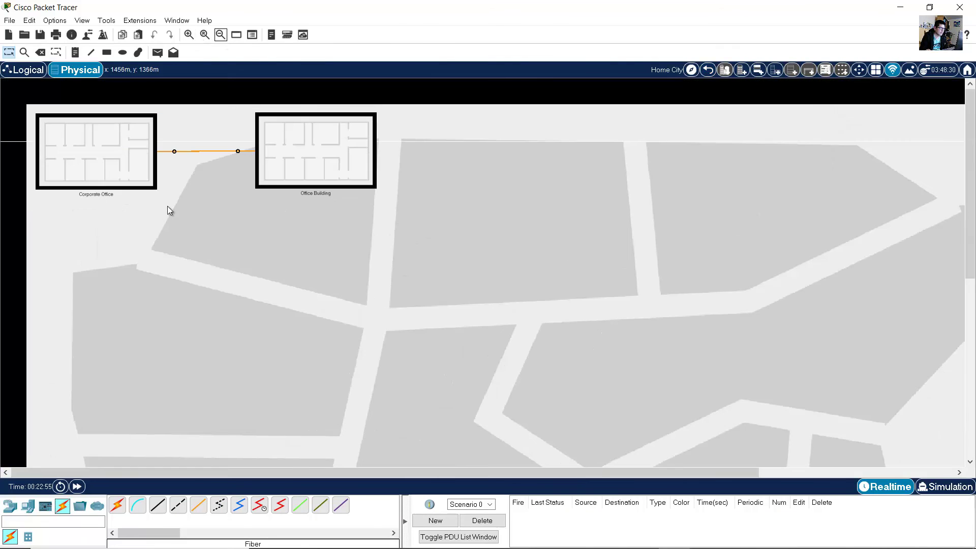
{"action": "left_click", "coordinate": [188, 37]}
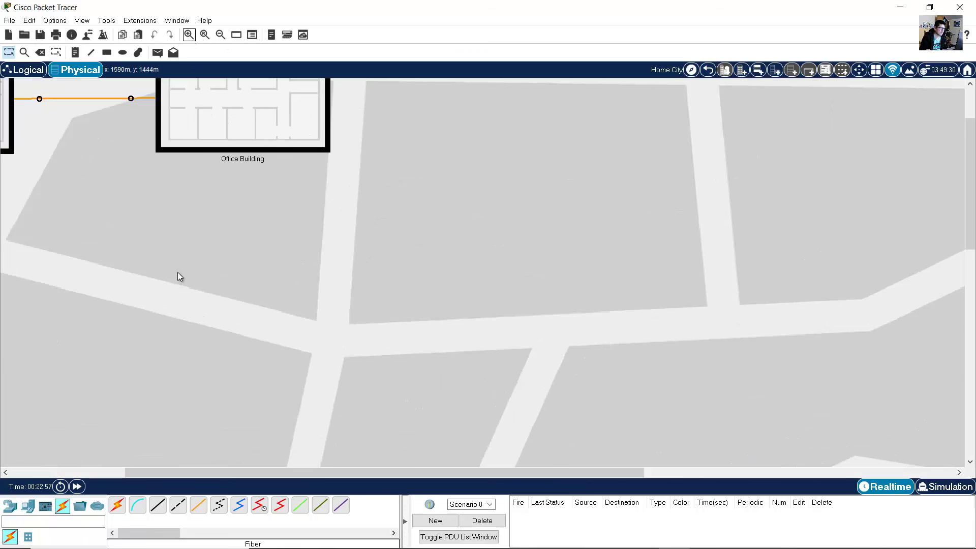
{"action": "scroll", "coordinate": [183, 330], "scroll_direction": "up", "scroll_amount": 3}
{"action": "left_click_drag", "start_coordinate": [222, 469], "coordinate": [86, 470]}
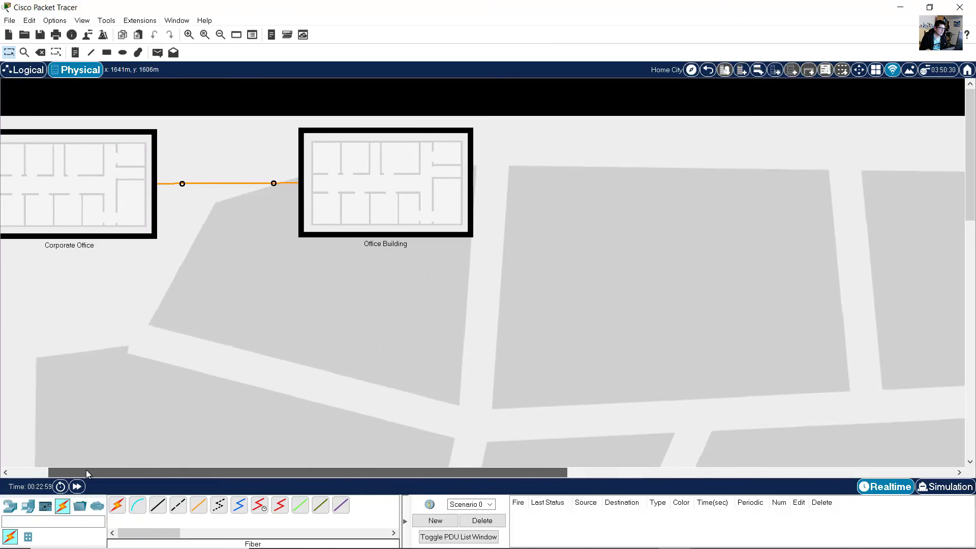
{"action": "left_click", "coordinate": [146, 172]}
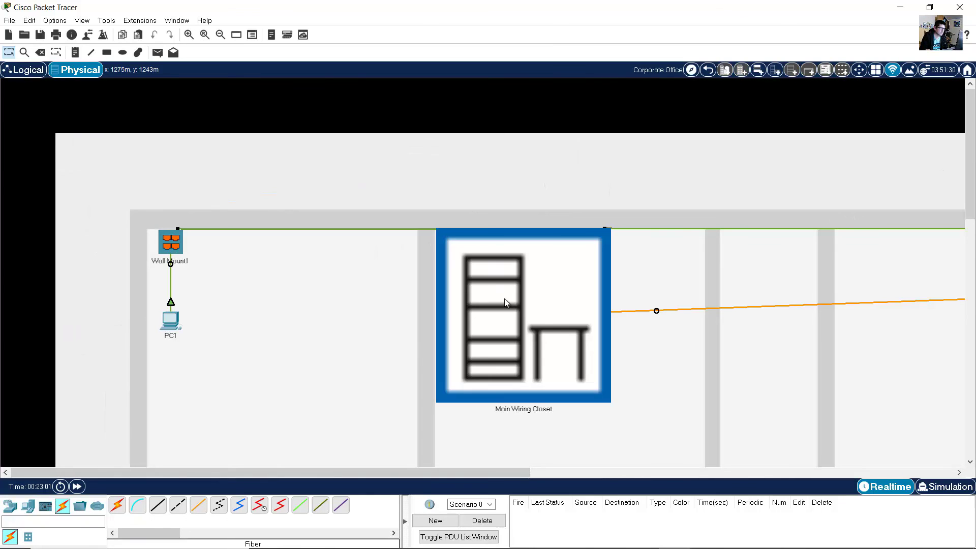
{"action": "left_click", "coordinate": [555, 308]}
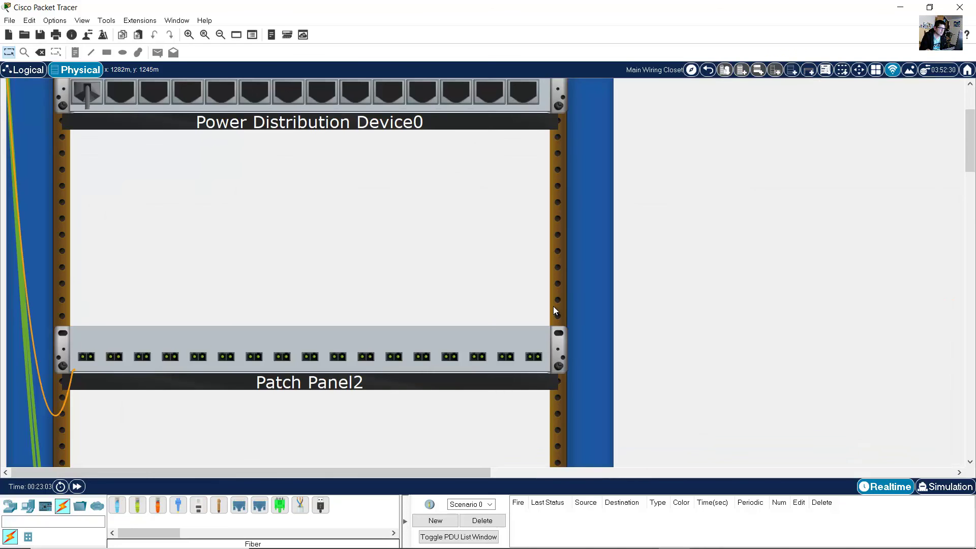
Connect Patch Panel2's first jack to Multilayer Switch0's first SFP port with a fiber cable.
{"action": "scroll", "coordinate": [483, 286], "scroll_direction": "down", "scroll_amount": 4}
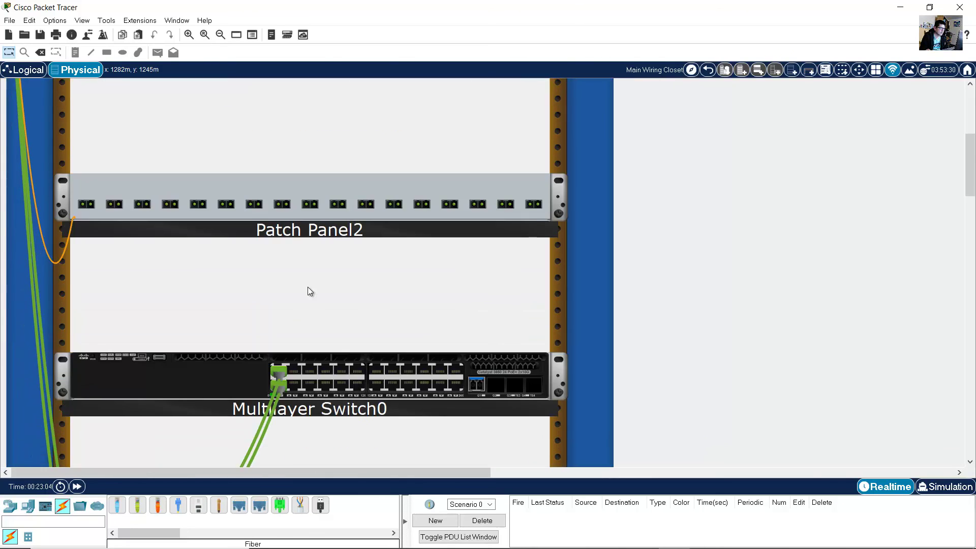
{"action": "left_click", "coordinate": [178, 505]}
{"action": "left_click", "coordinate": [87, 204]}
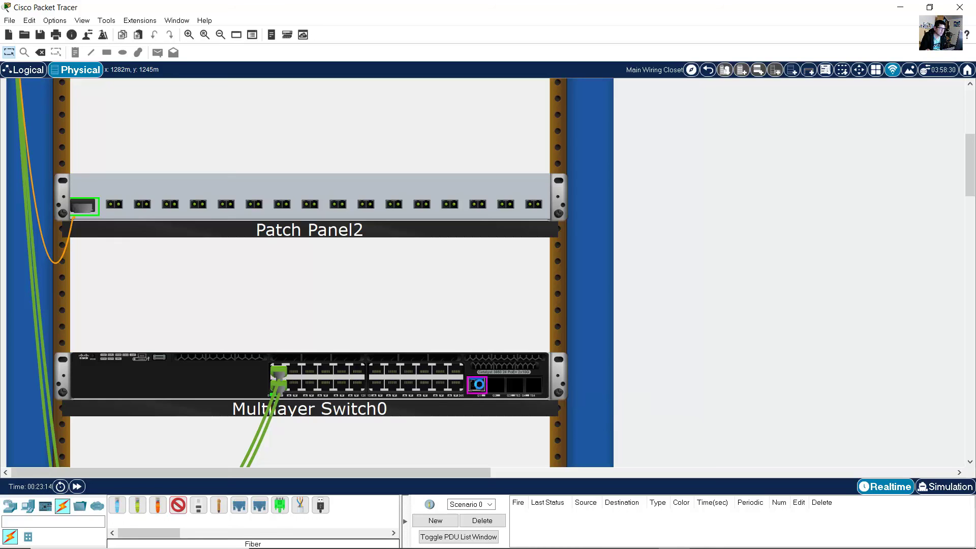
{"action": "left_click", "coordinate": [478, 385]}
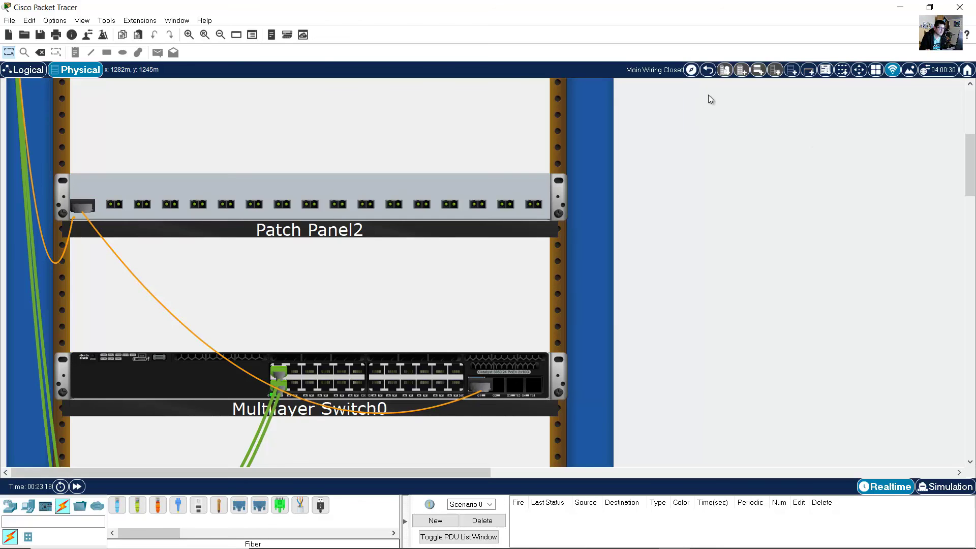
{"action": "left_click", "coordinate": [221, 34]}
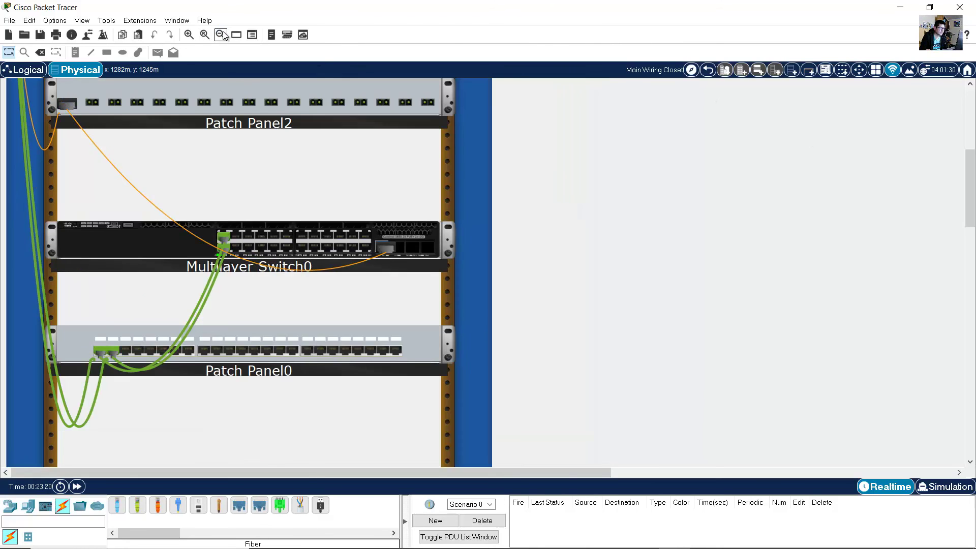
{"action": "scroll", "coordinate": [278, 153], "scroll_direction": "up", "scroll_amount": 1}
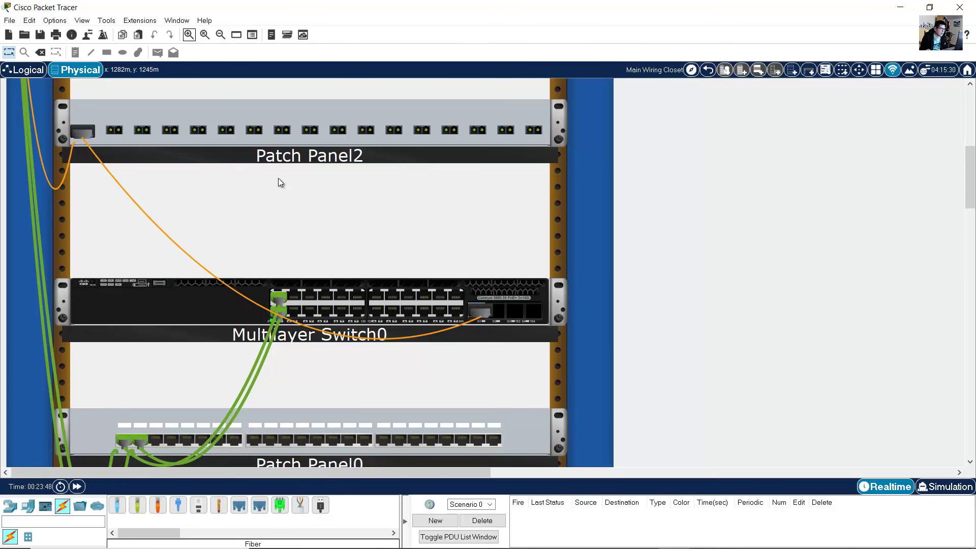